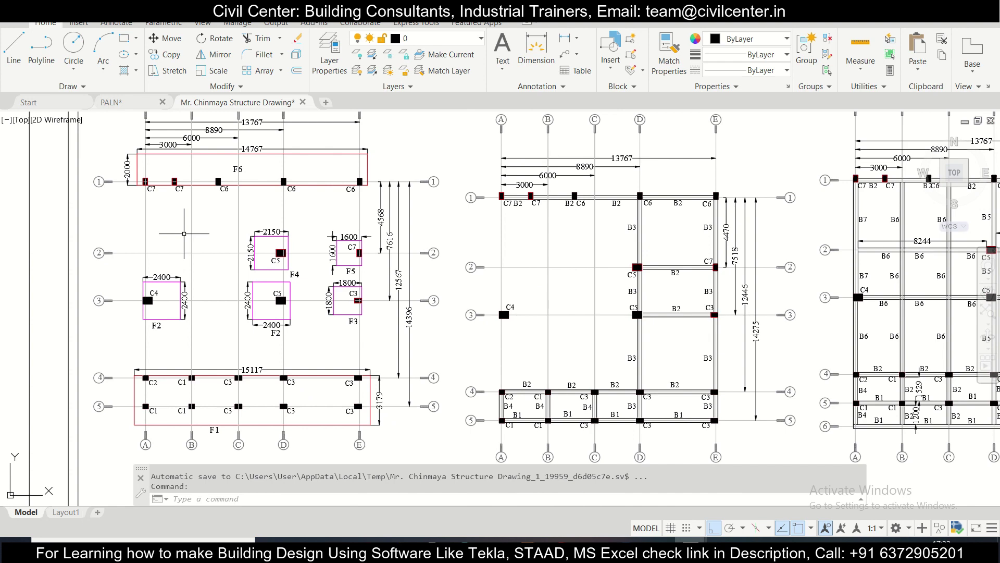
# Examine the foundation layout and the Schedule of Foundation for the F1 footing's depth and its top and bottom reinforcement
pyautogui.scroll(-5, 184, 234)
pyautogui.scroll(-2, 275, 287)
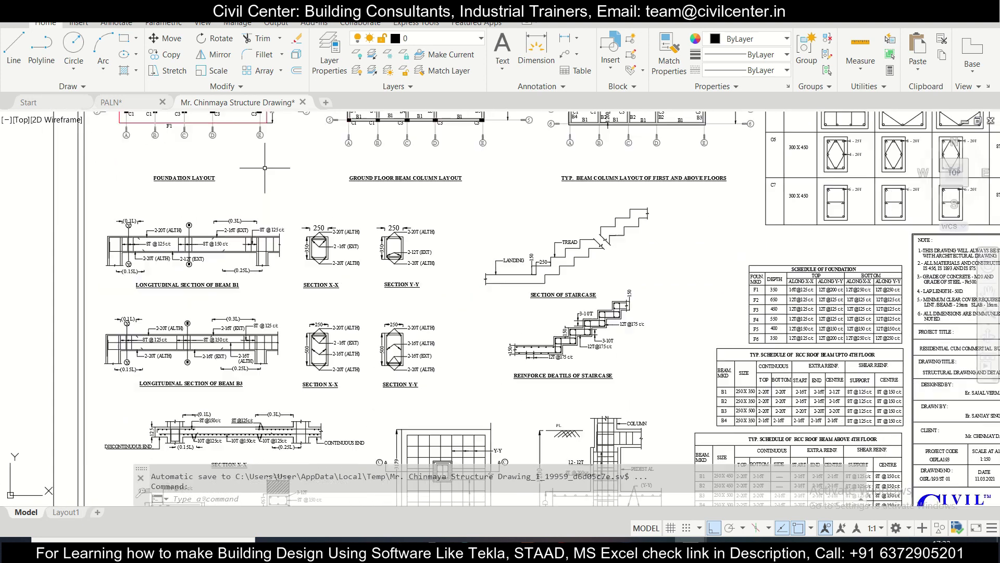
pyautogui.scroll(2, 423, 349)
pyautogui.scroll(4, 555, 300)
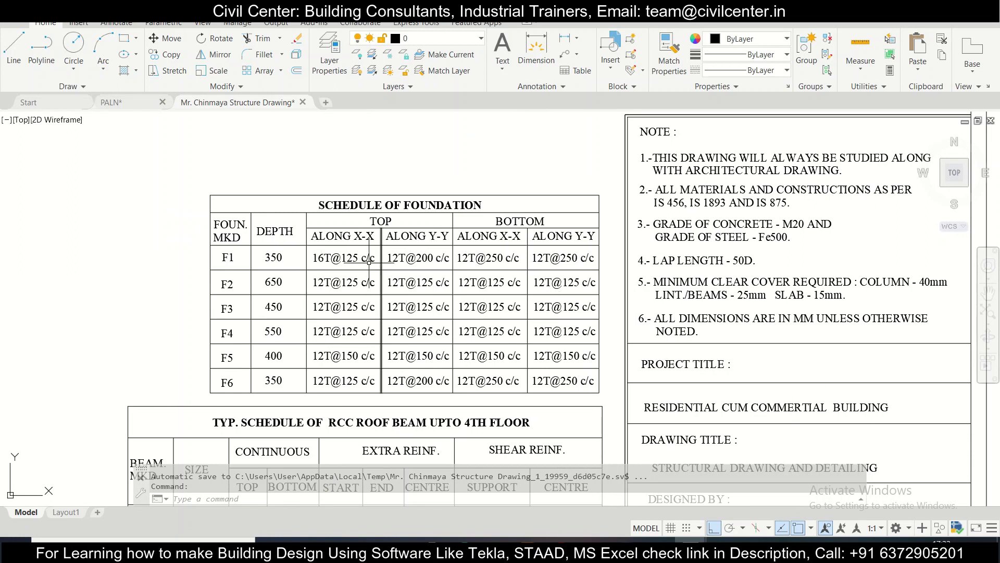
pyautogui.scroll(-2, 304, 300)
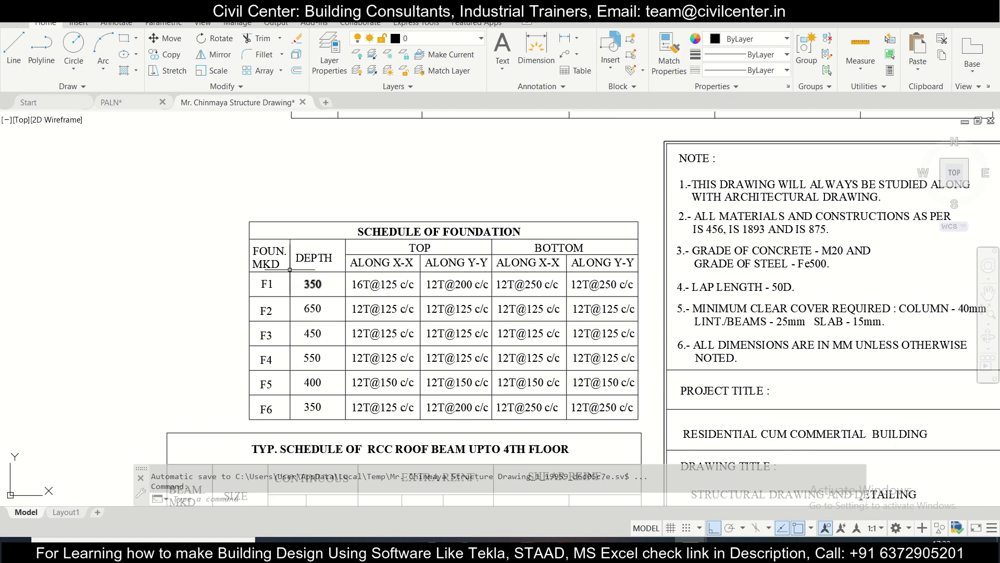
pyautogui.scroll(-2, 304, 300)
pyautogui.moveTo(396, 240); pyautogui.dragTo(623, 393)
pyautogui.scroll(5, 593, 270)
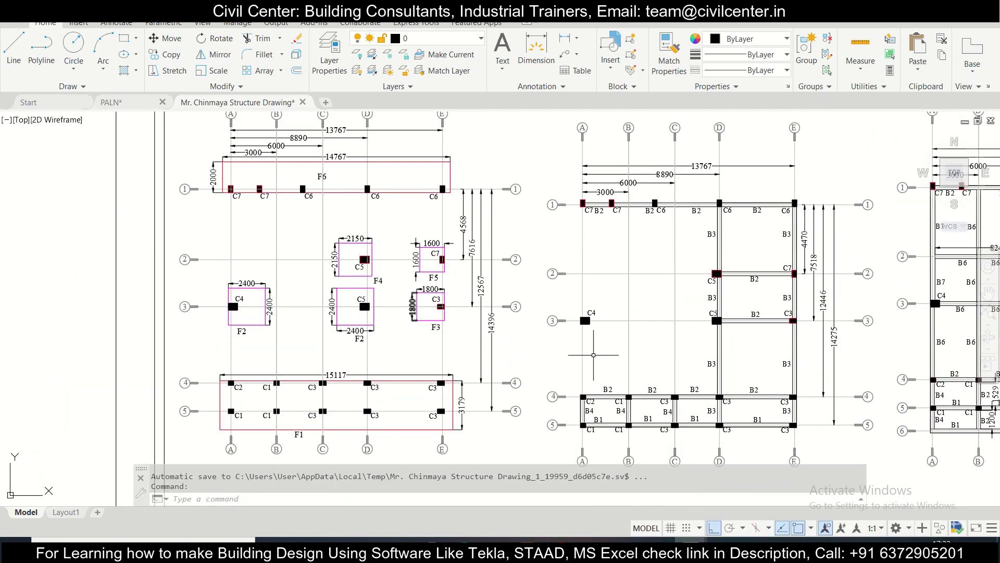
pyautogui.scroll(-3, 583, 310)
pyautogui.scroll(2, 469, 261)
pyautogui.scroll(3, 537, 233)
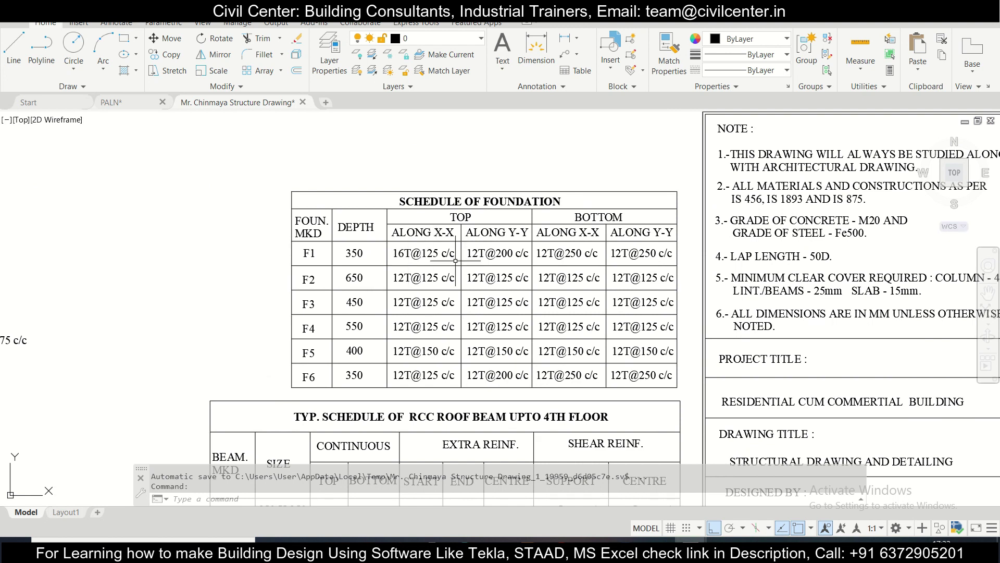
pyautogui.moveTo(497, 266); pyautogui.dragTo(516, 290)
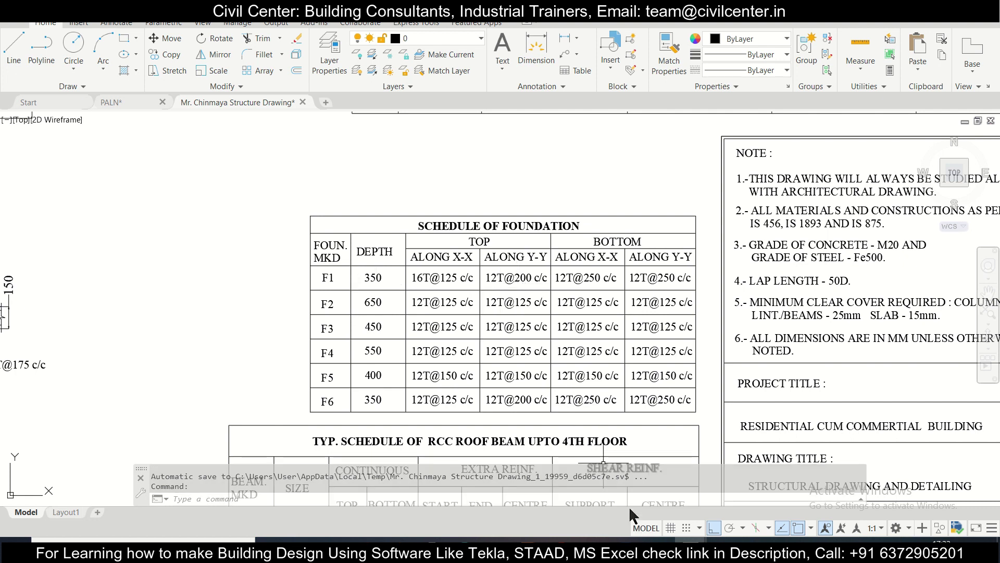
# Switch to the foundation bar bending schedule in Excel and review the Longer Span and Shorter Span rows of F1
pyautogui.click(658, 542)
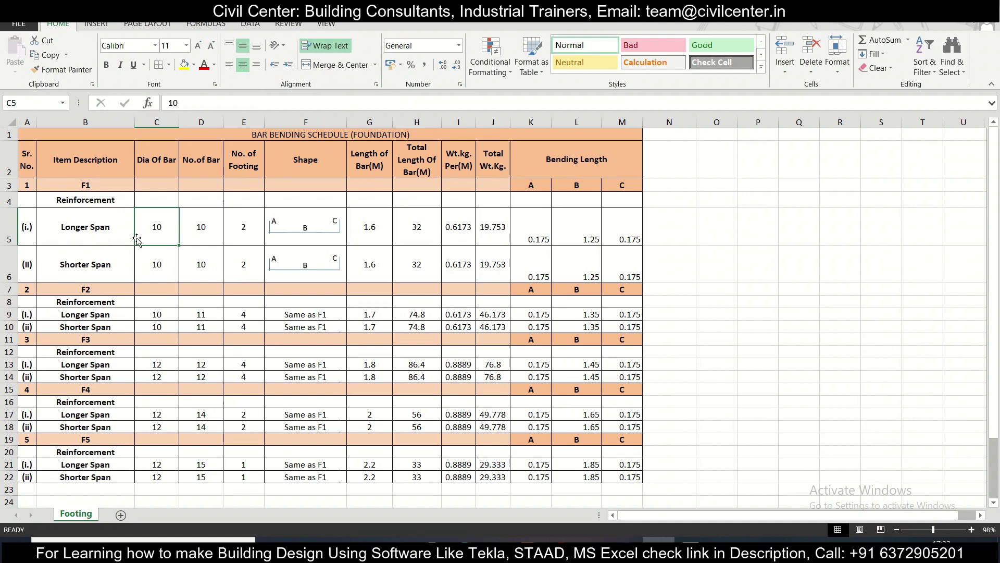
pyautogui.click(336, 228)
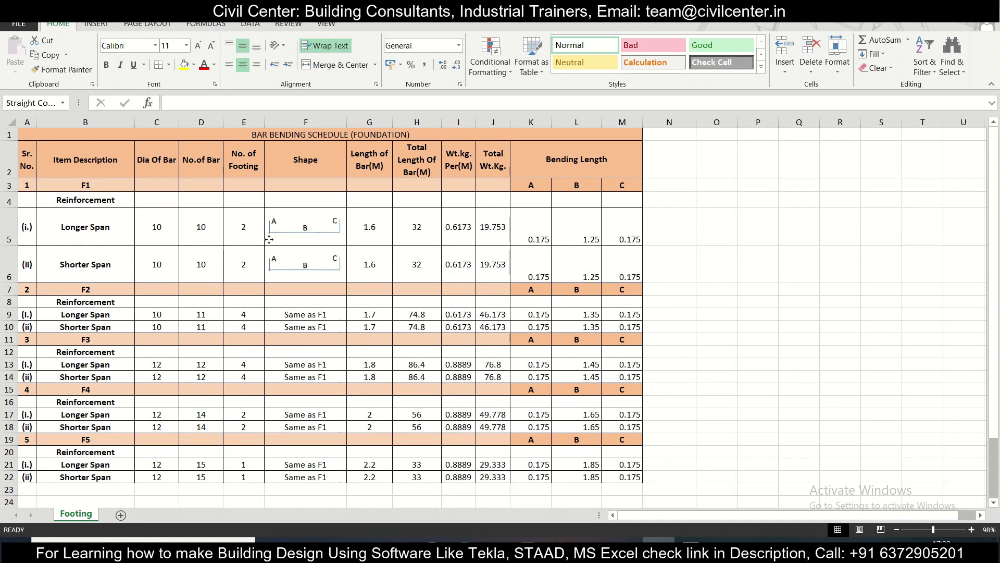
pyautogui.click(495, 227)
pyautogui.click(578, 229)
pyautogui.click(623, 265)
pyautogui.click(418, 279)
pyautogui.click(202, 279)
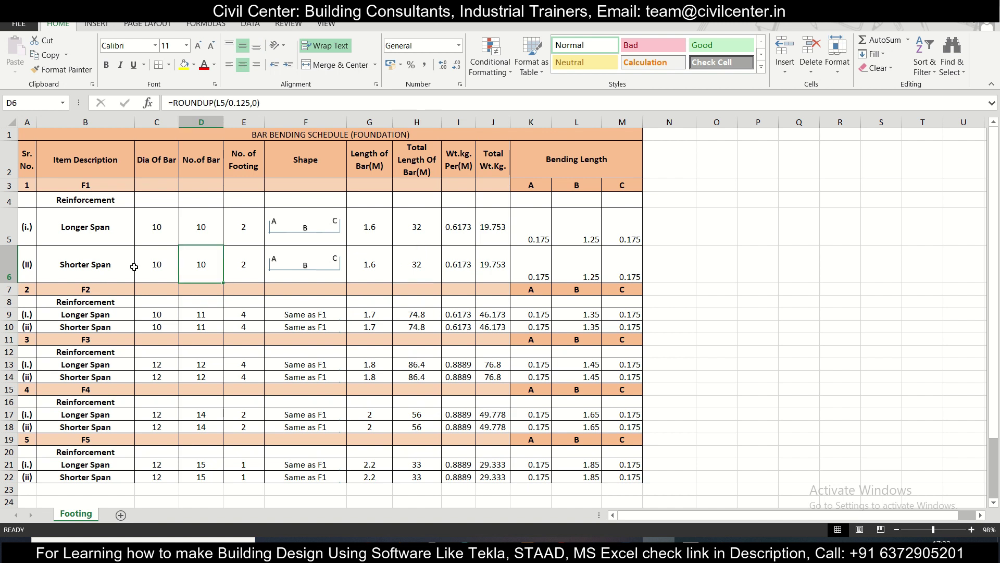
pyautogui.click(87, 263)
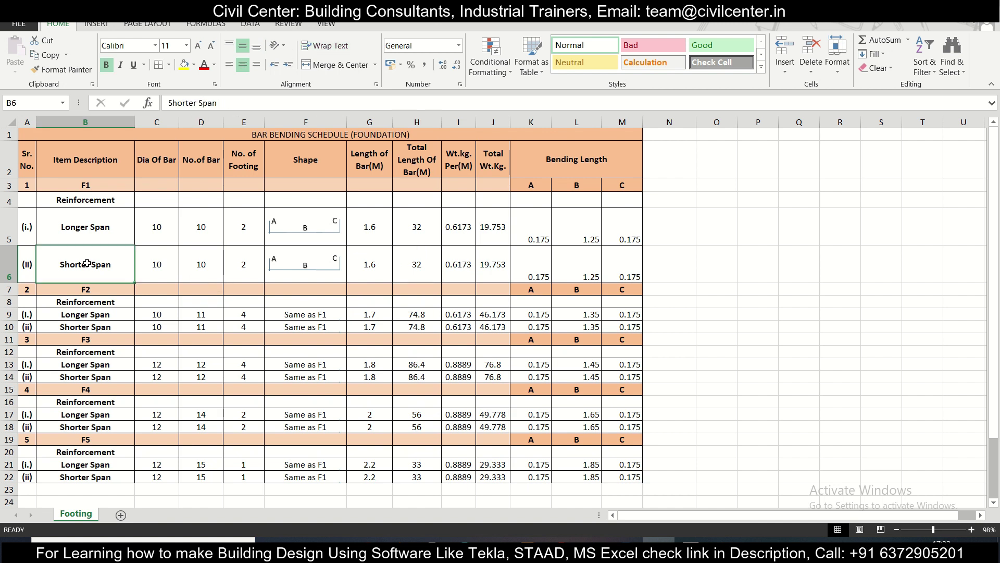
pyautogui.rightClick(9, 287)
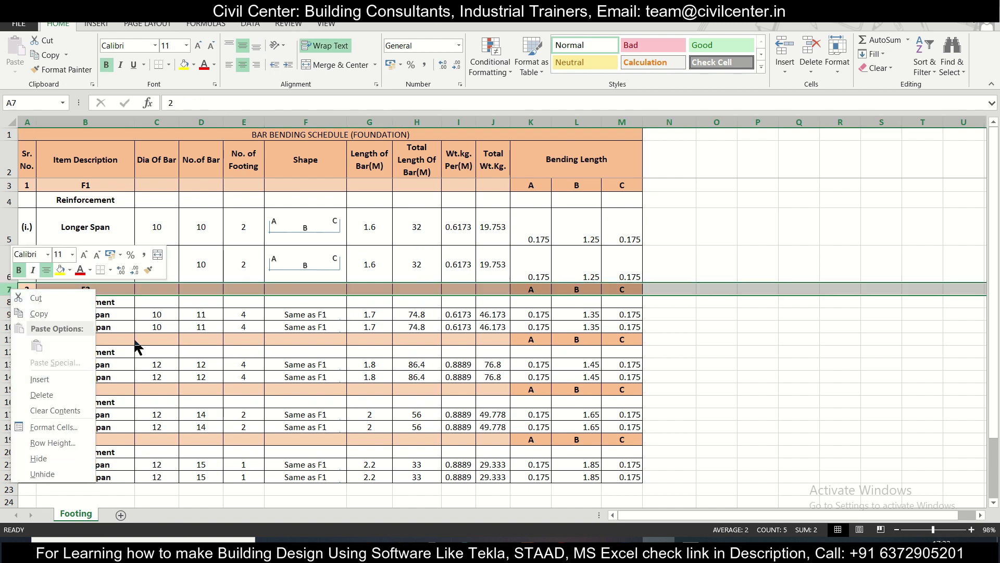
pyautogui.press('Escape')
pyautogui.rightClick(17, 282)
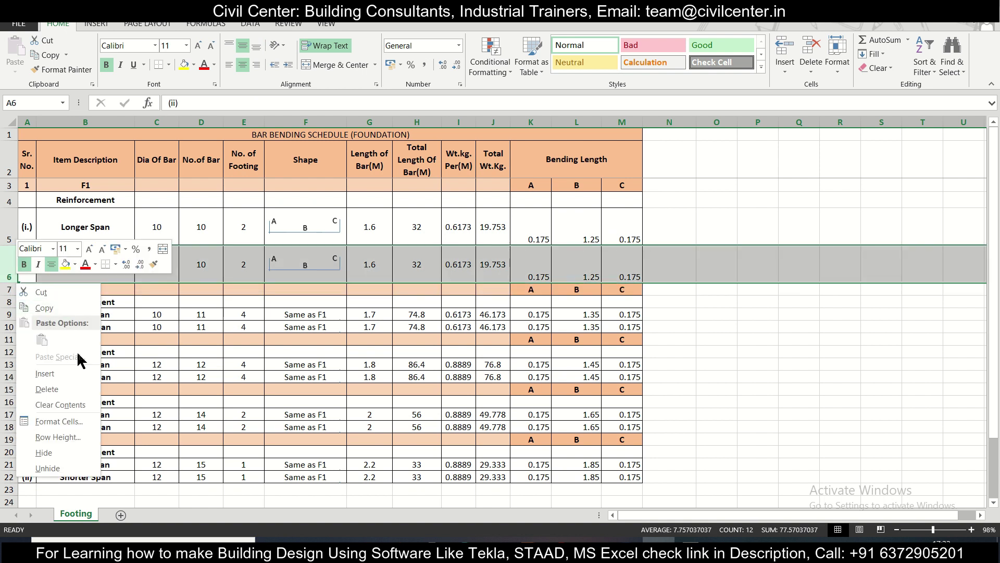
pyautogui.click(73, 373)
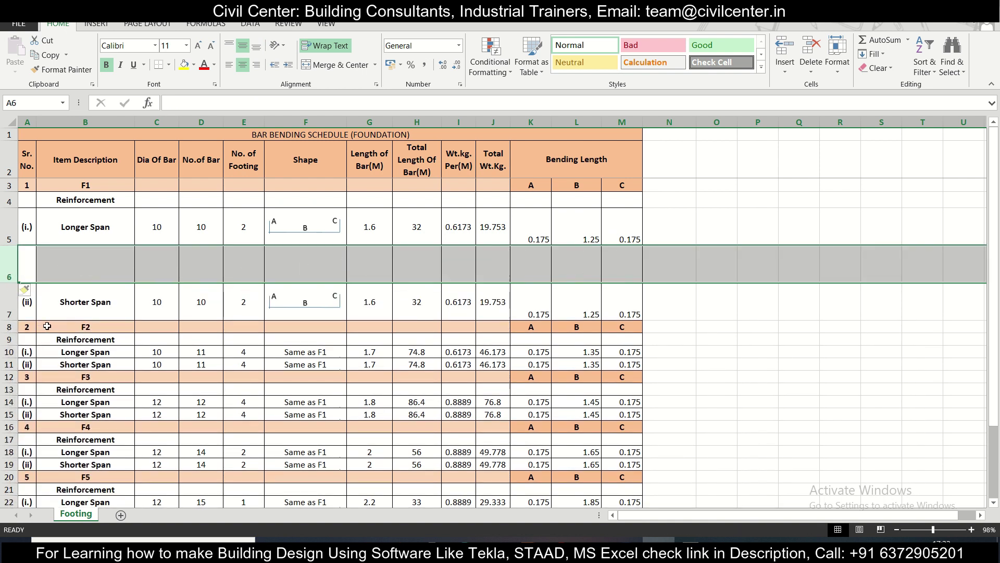
pyautogui.hotkey('ctrl', 'z')
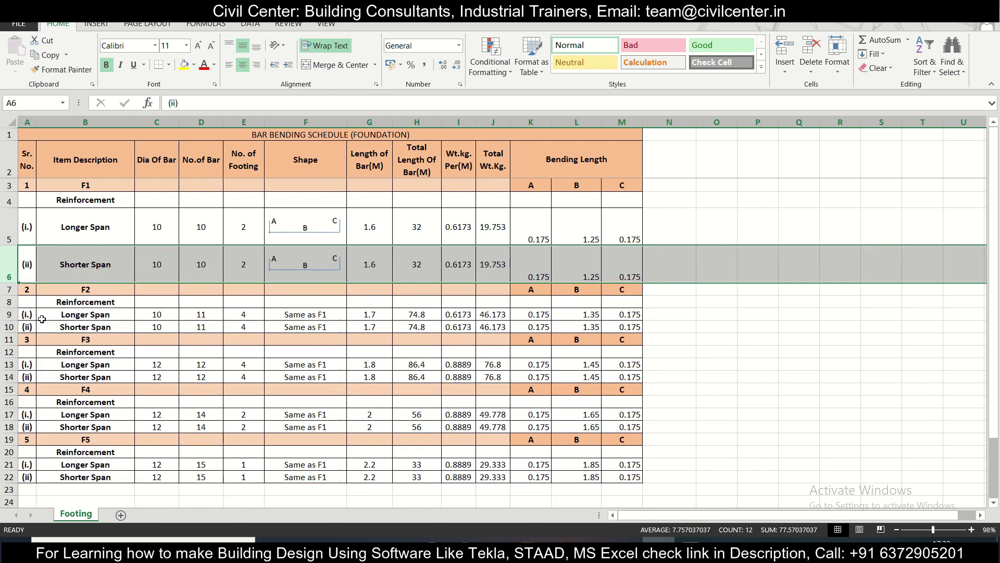
# Insert two blank rows between the Shorter Span row of F1 and the F2 heading row
pyautogui.click(10, 301)
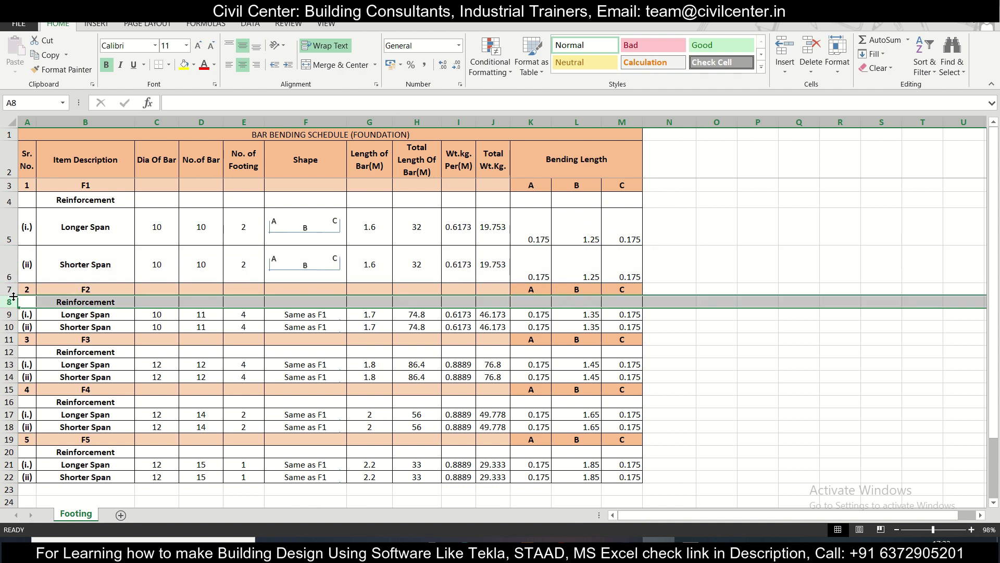
pyautogui.rightClick(11, 289)
pyautogui.click(62, 381)
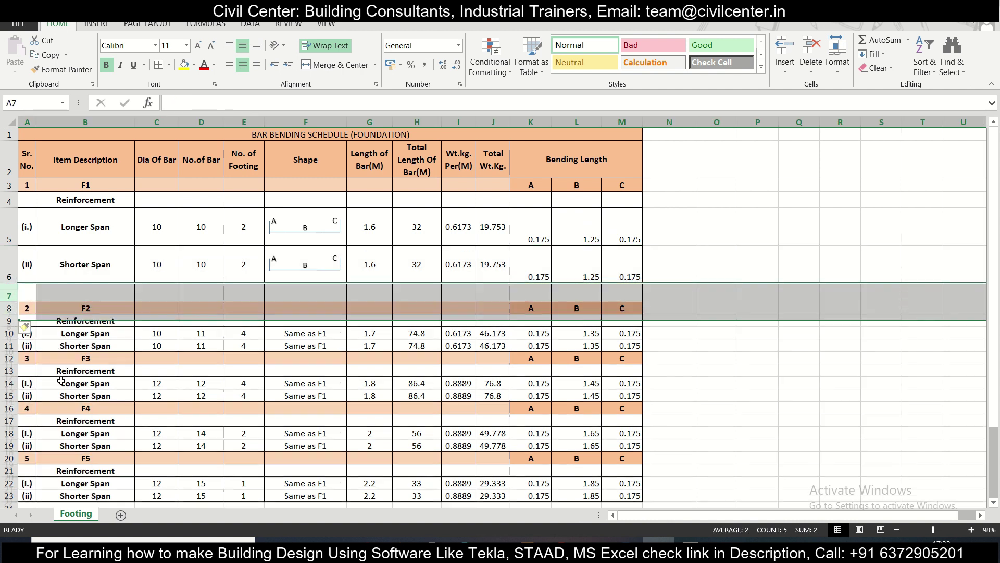
pyautogui.rightClick(16, 320)
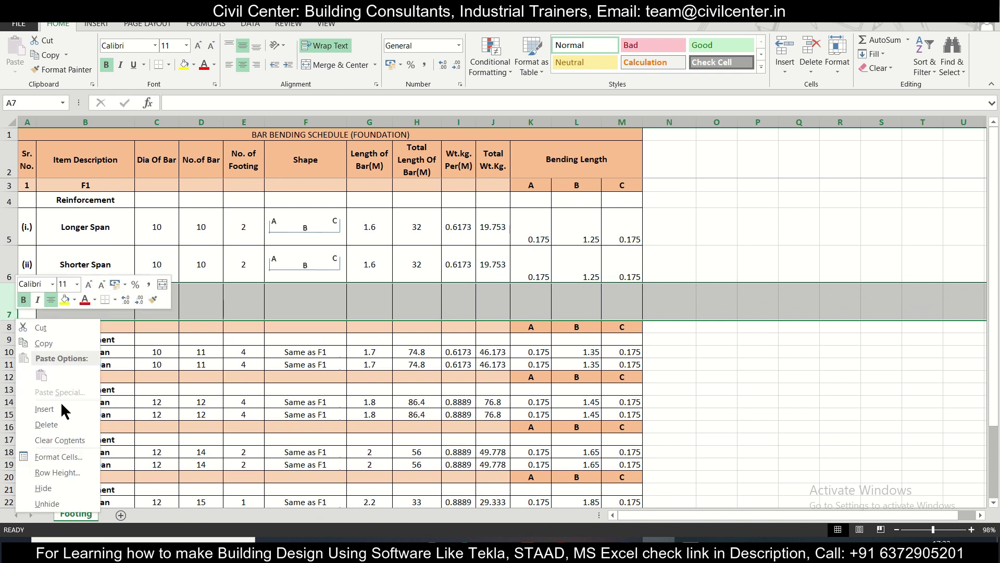
pyautogui.click(45, 409)
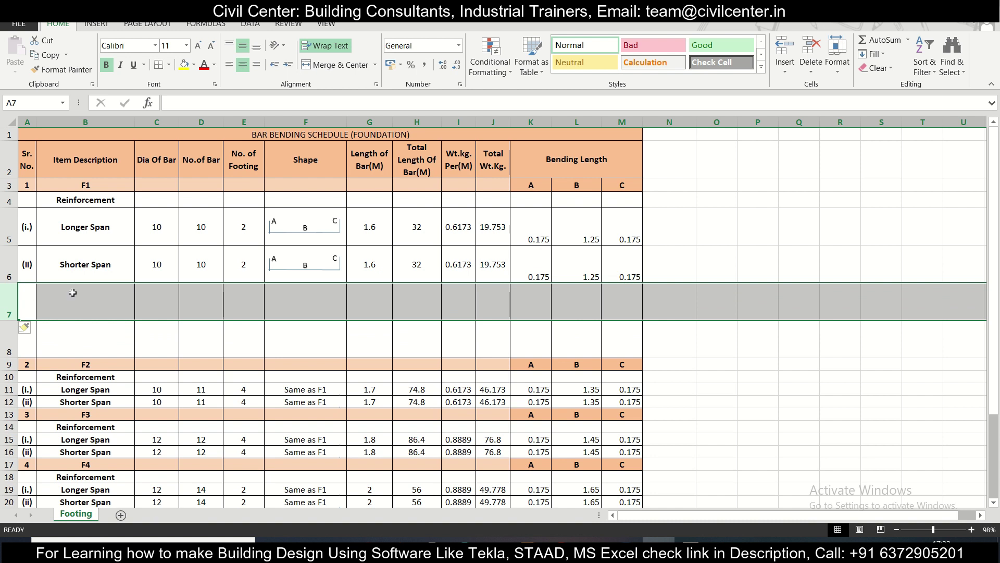
pyautogui.rightClick(14, 320)
pyautogui.click(63, 411)
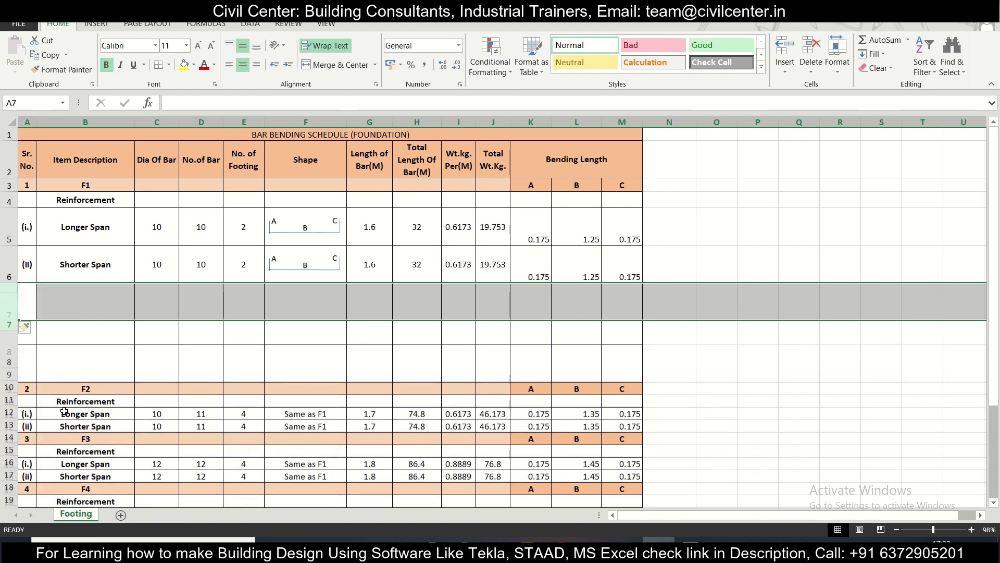
pyautogui.moveTo(15, 319); pyautogui.dragTo(15, 319)
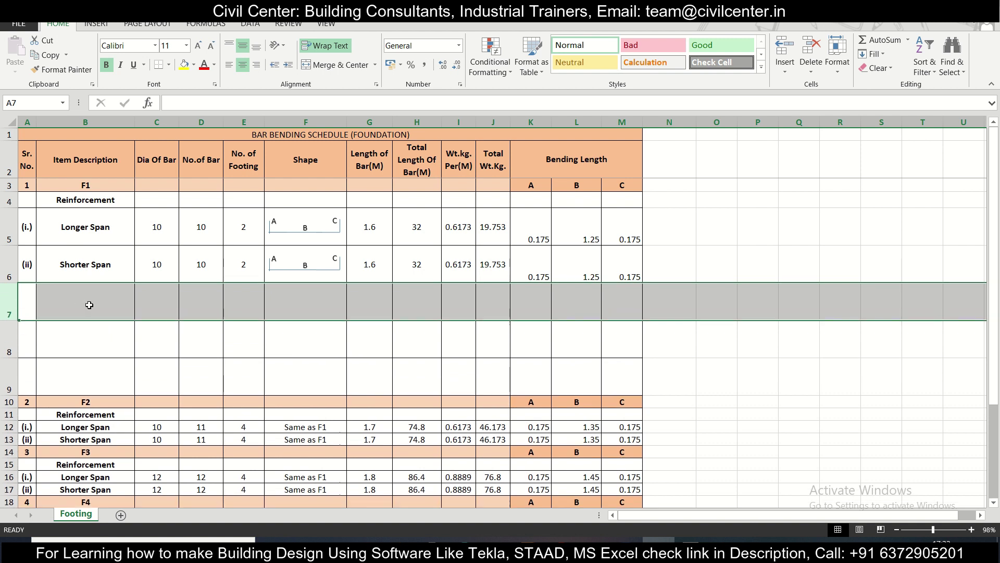
pyautogui.hotkey('ctrl', '-')
# Copy the F1 Longer Span and Shorter Span rows, columns A to M, into blank rows 7 and 8 beneath them
pyautogui.click(87, 297)
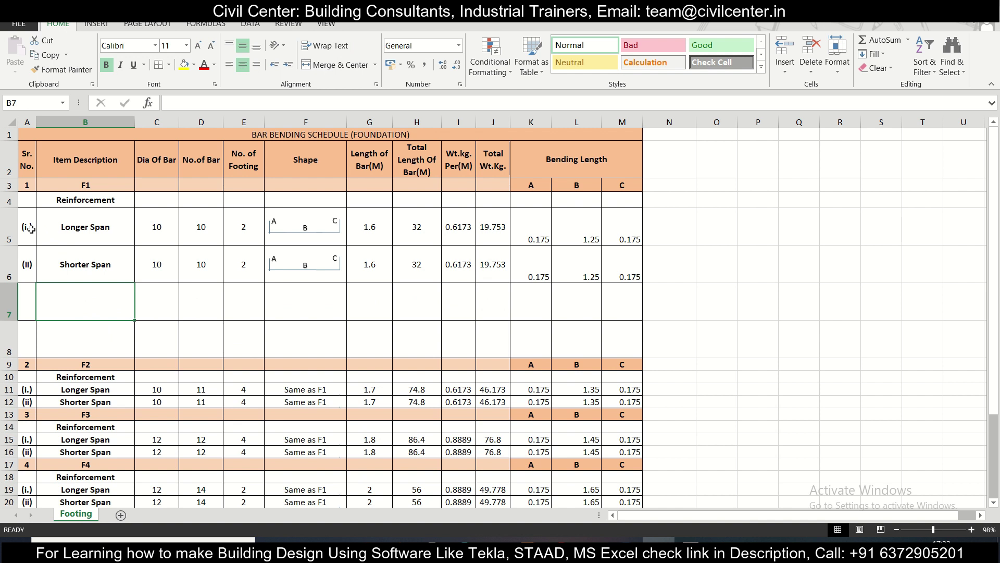
pyautogui.moveTo(31, 228); pyautogui.dragTo(630, 262)
pyautogui.hotkey('ctrl', 'c')
pyautogui.click(30, 307)
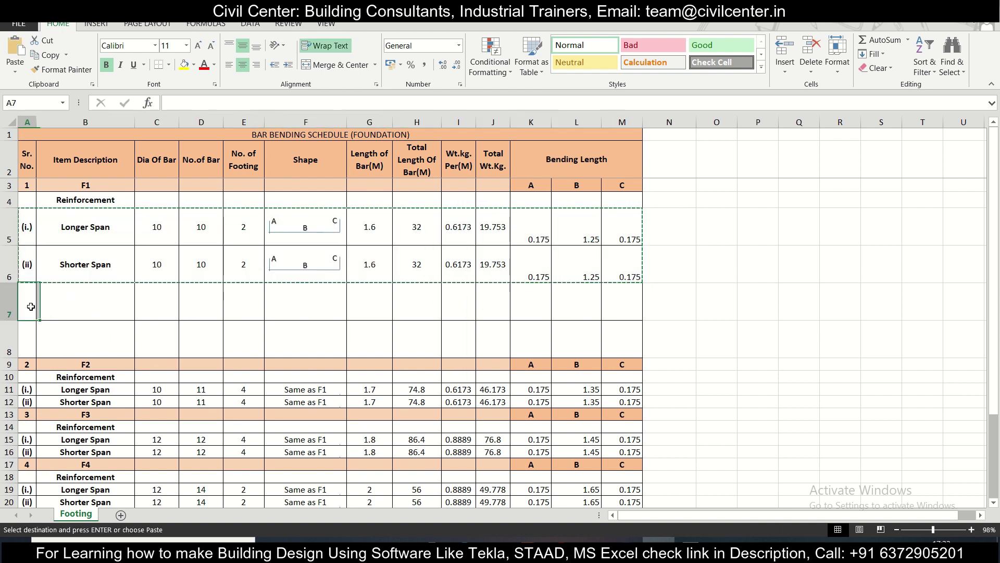
pyautogui.hotkey('ctrl', 'v')
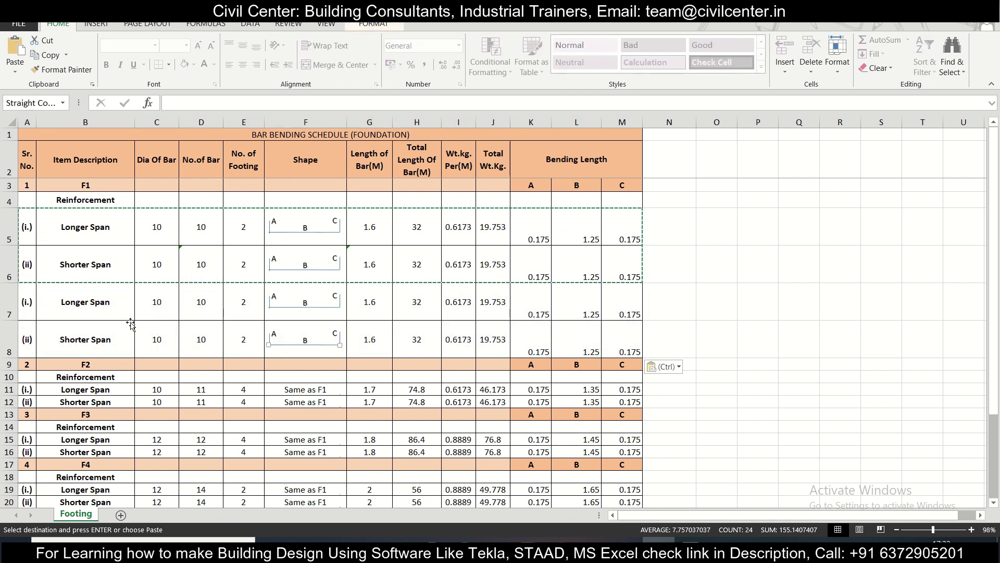
# Append (B) to the Longer Span and Shorter Span descriptions in rows 5 and 6 of F1
pyautogui.doubleClick(120, 227)
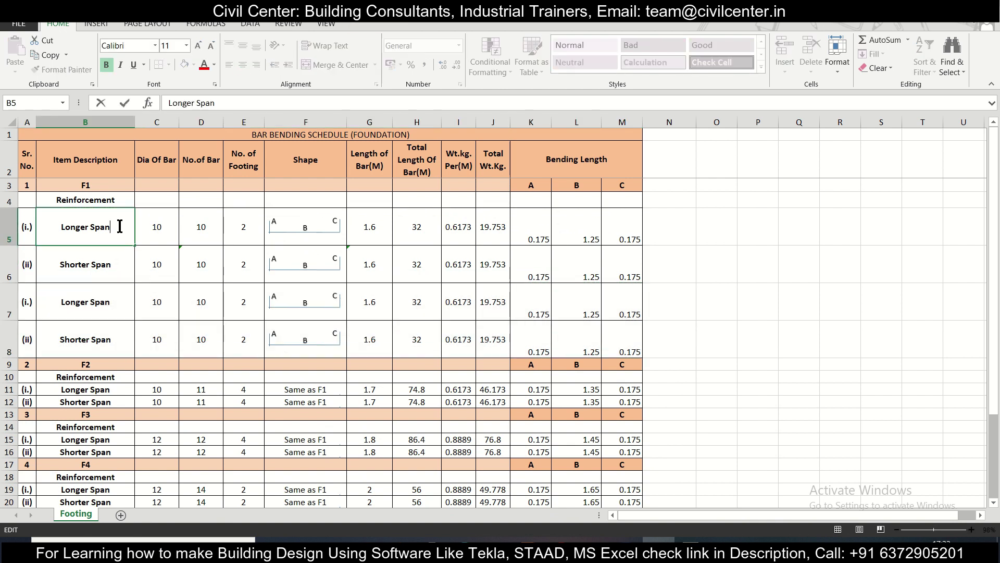
pyautogui.write('(B')
pyautogui.click(119, 264)
pyautogui.doubleClick(120, 264)
pyautogui.write('(B')
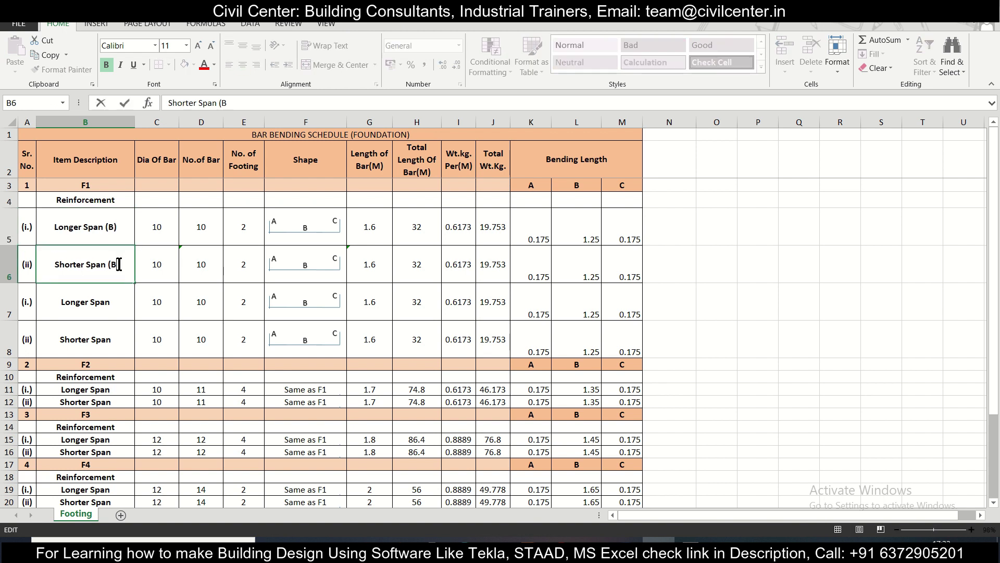
pyautogui.write(')')
# Append (T) to the copied Longer Span and Shorter Span descriptions in rows 7 and 8 of F1
pyautogui.click(123, 314)
pyautogui.doubleClick(120, 302)
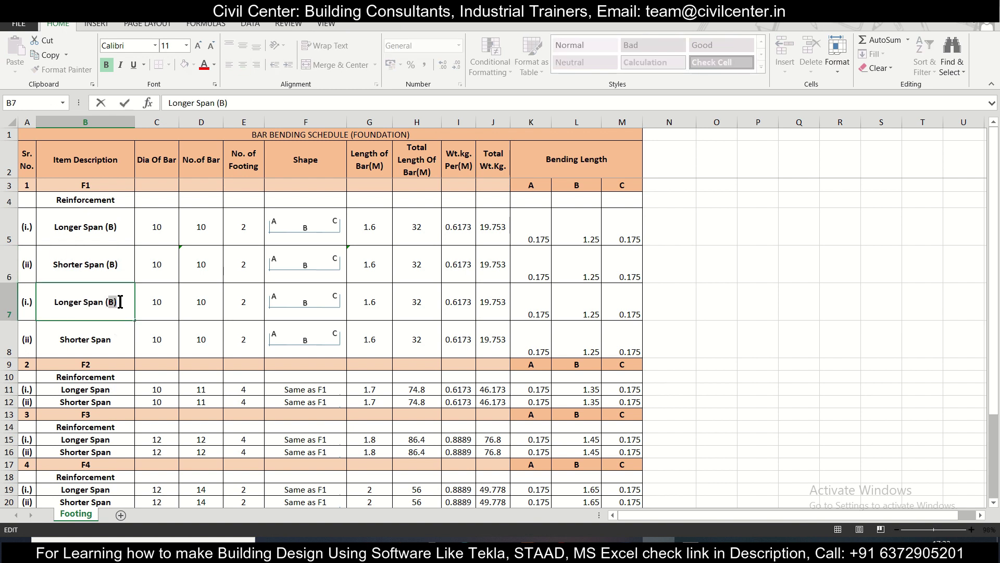
pyautogui.write('(T')
pyautogui.click(115, 343)
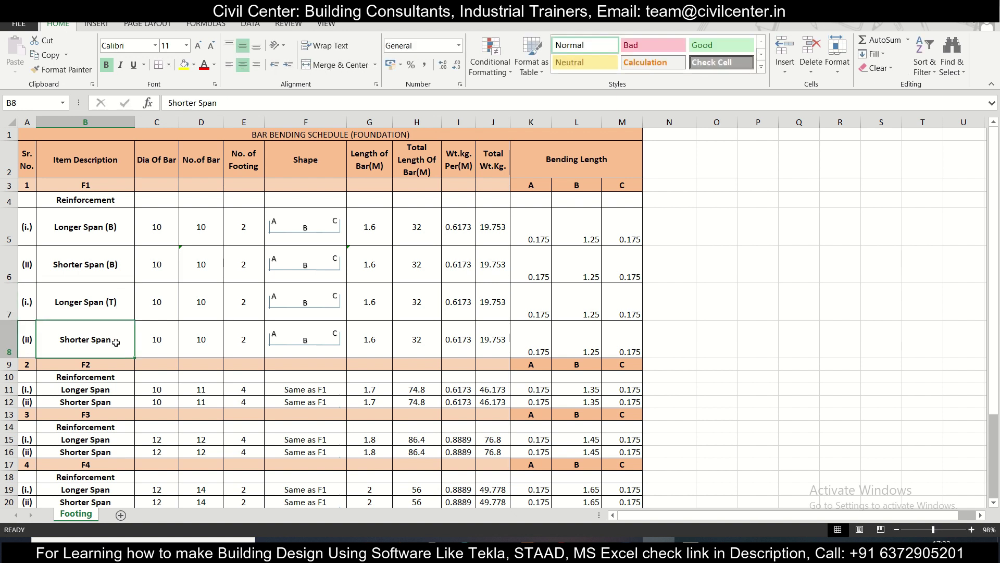
pyautogui.doubleClick(116, 342)
pyautogui.write('(T')
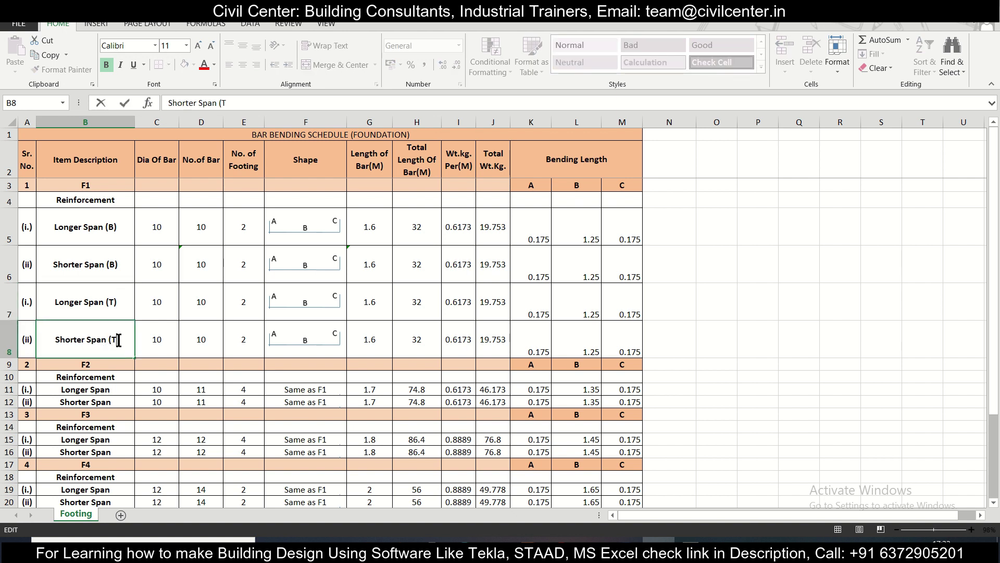
pyautogui.write(')')
# Switch to the structural drawing in AutoCAD and examine the F1 footing's length and width in the foundation layout
pyautogui.click(169, 240)
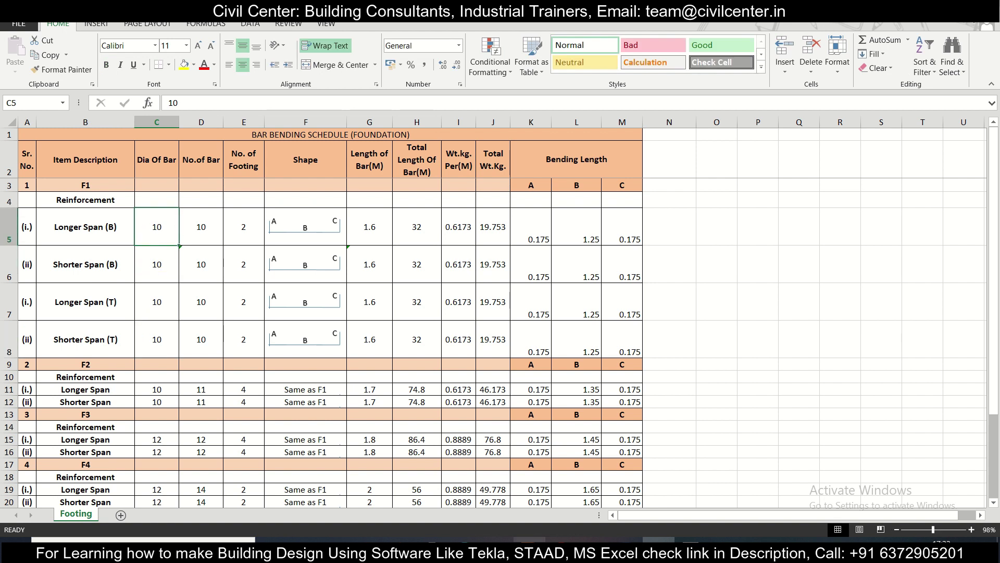
pyautogui.hotkey('alt', 'Tab')
pyautogui.hotkey('alt', 'Tab')
pyautogui.moveTo(755, 552)
pyautogui.click(744, 488)
pyautogui.scroll(-2, 414, 302)
pyautogui.scroll(1, 413, 302)
pyautogui.scroll(-1, 413, 302)
pyautogui.scroll(-3, 413, 302)
pyautogui.scroll(3, 144, 300)
pyautogui.scroll(-2, 79, 250)
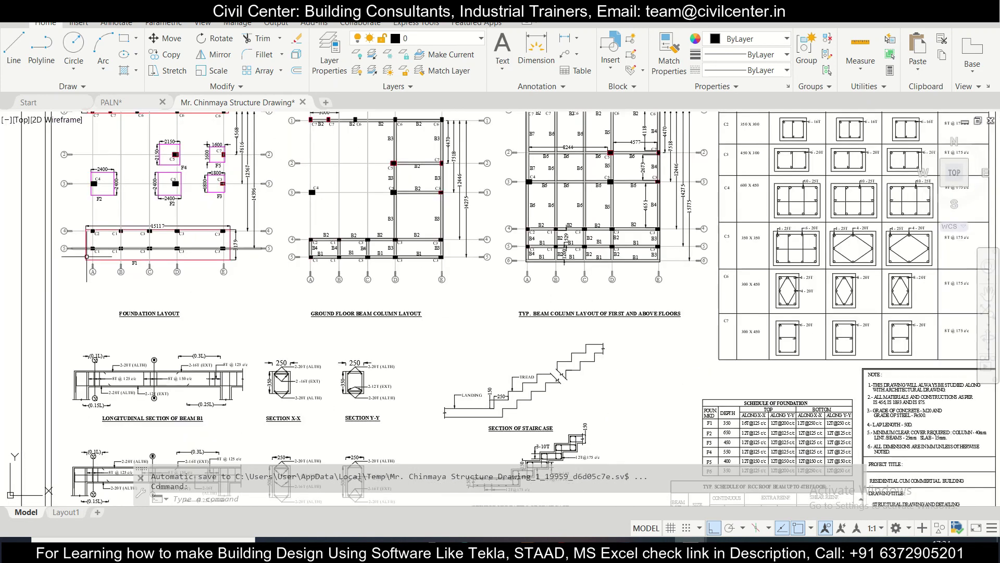
pyautogui.scroll(2, 245, 257)
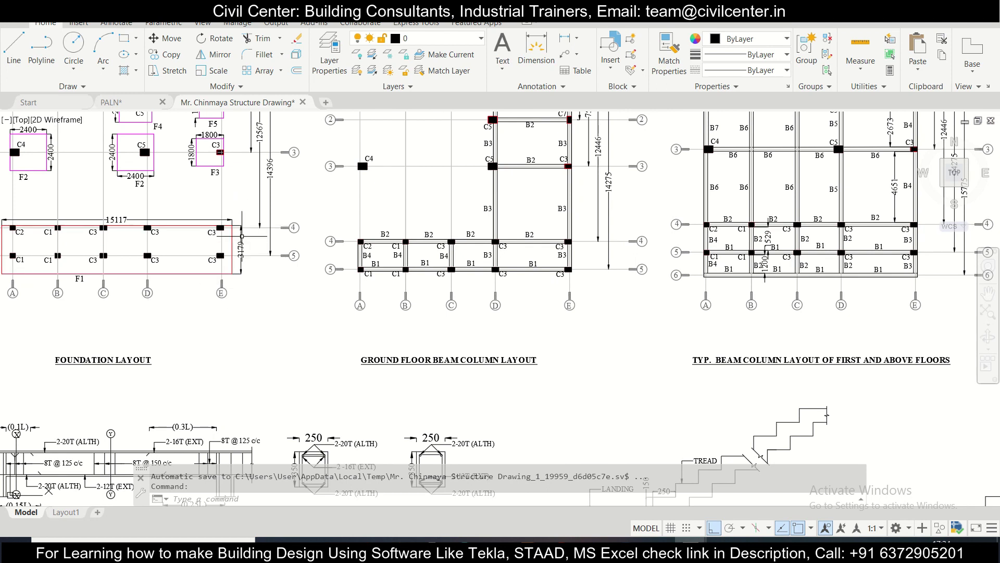
# Examine the typical plan of footing F1, Section C-C and the Schedule of Foundation for the X-X and Y-Y bar directions
pyautogui.scroll(-3, 248, 250)
pyautogui.scroll(1, 292, 224)
pyautogui.scroll(6, 285, 216)
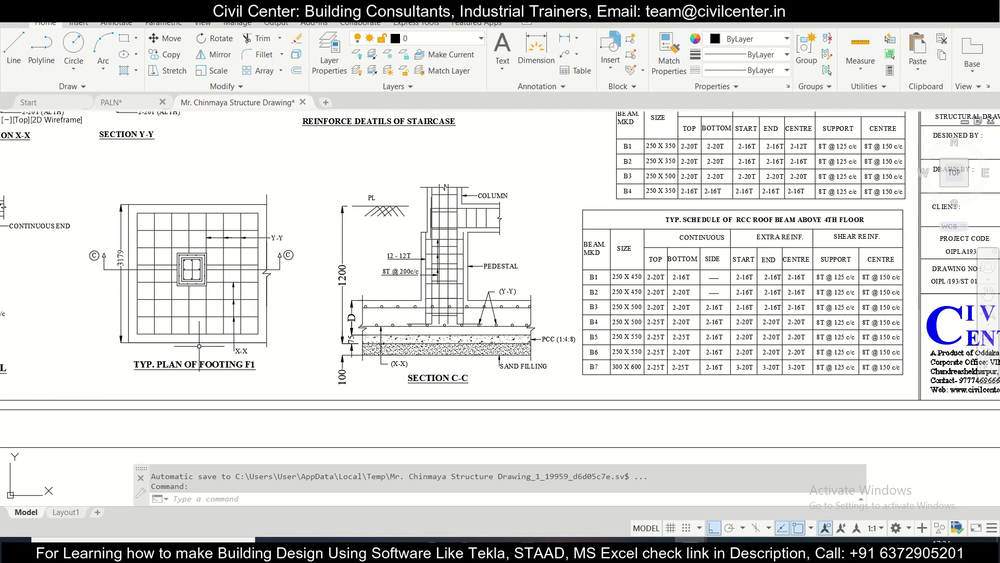
pyautogui.moveTo(189, 333); pyautogui.dragTo(249, 358)
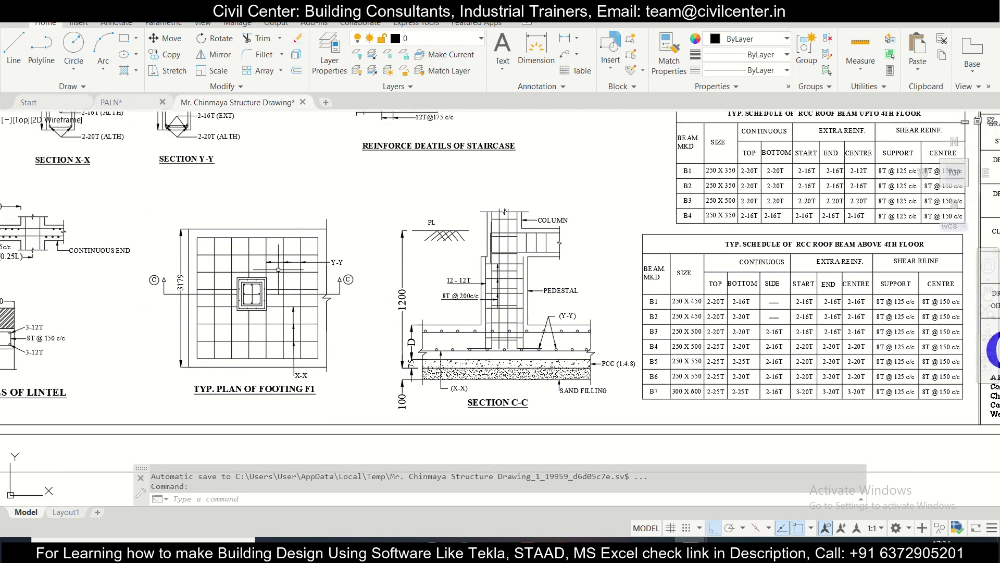
pyautogui.moveTo(338, 278); pyautogui.dragTo(286, 310)
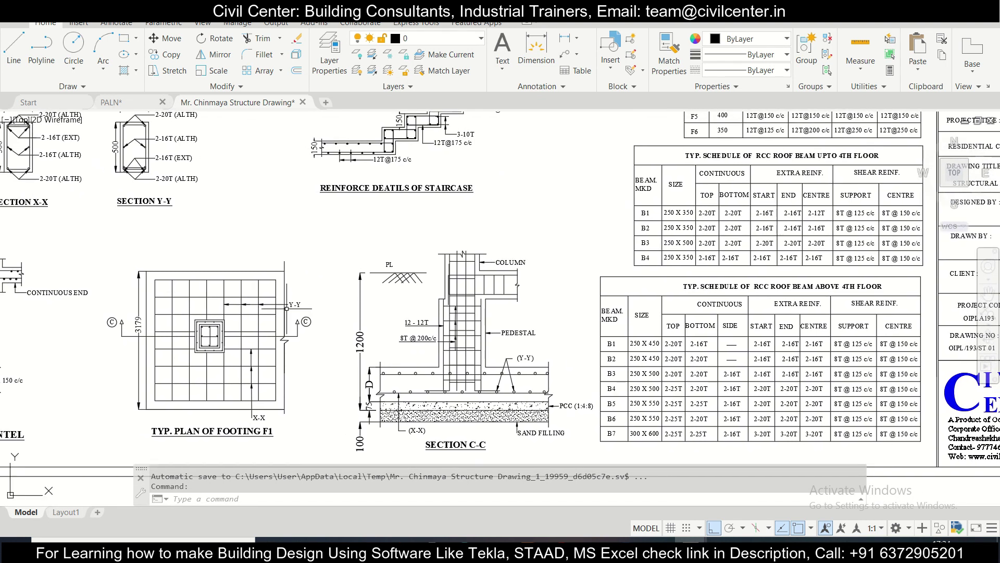
pyautogui.scroll(-3, 287, 308)
pyautogui.scroll(3, 261, 315)
pyautogui.moveTo(386, 319); pyautogui.dragTo(298, 332)
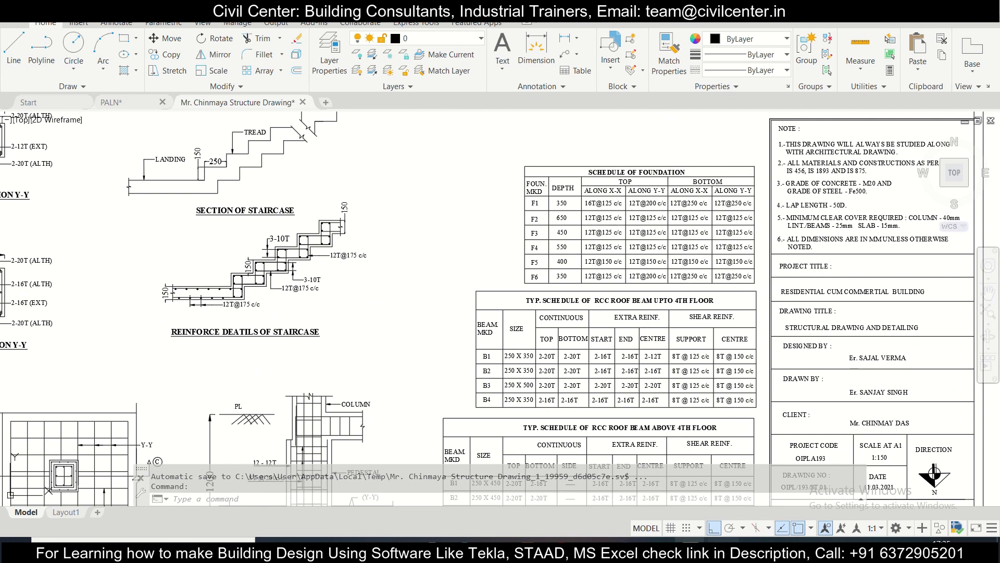
# Examine footing F1 in the AutoCAD foundation layout and its top and bottom bar diameters and spacings in the Schedule of Foundation
pyautogui.click(659, 544)
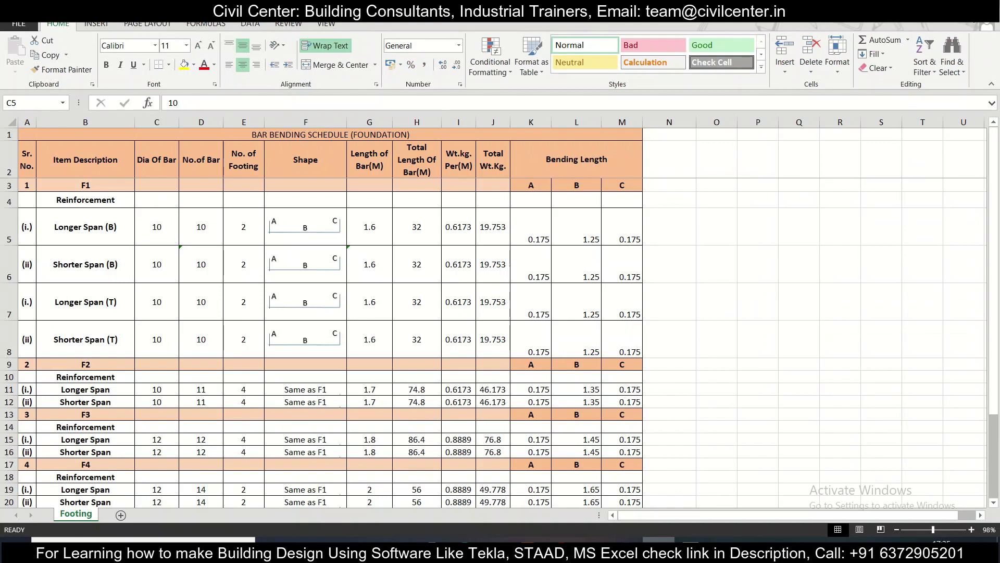
pyautogui.hotkey('alt', 'Tab')
pyautogui.scroll(-2, 592, 313)
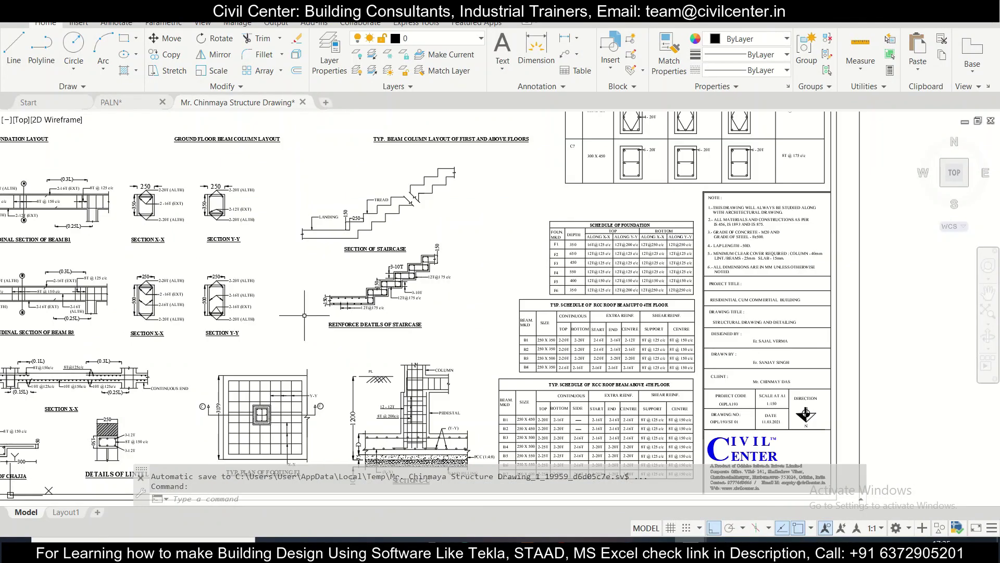
pyautogui.scroll(-2, 304, 315)
pyautogui.scroll(2, 271, 318)
pyautogui.scroll(-2, 363, 225)
pyautogui.scroll(2, 349, 259)
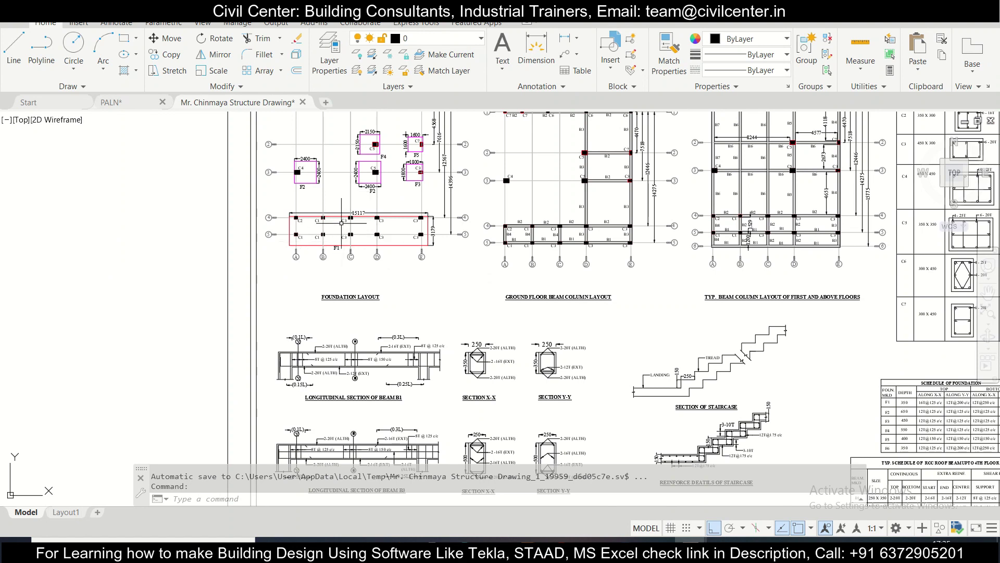
pyautogui.scroll(2, 358, 251)
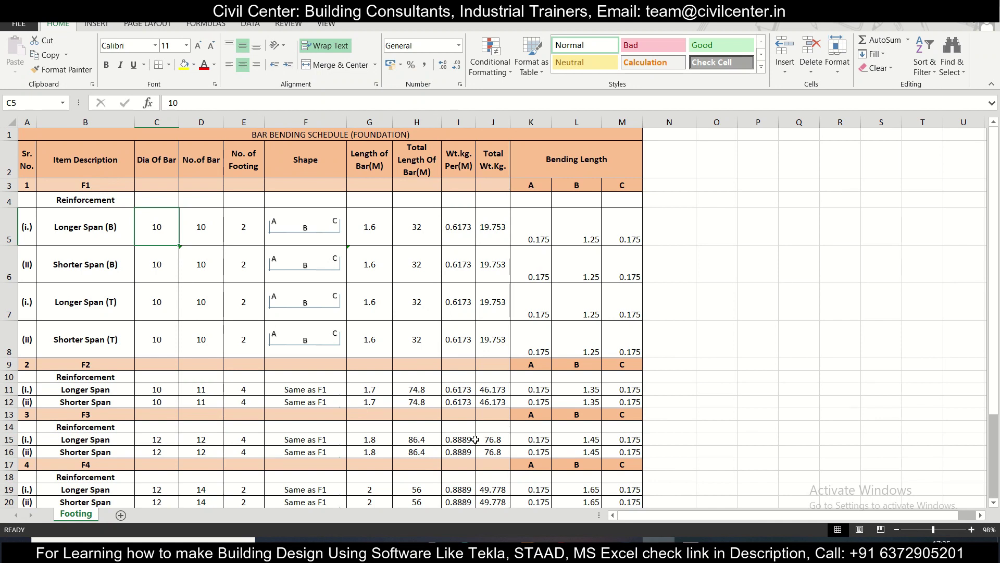
pyautogui.hotkey('alt', 'Tab')
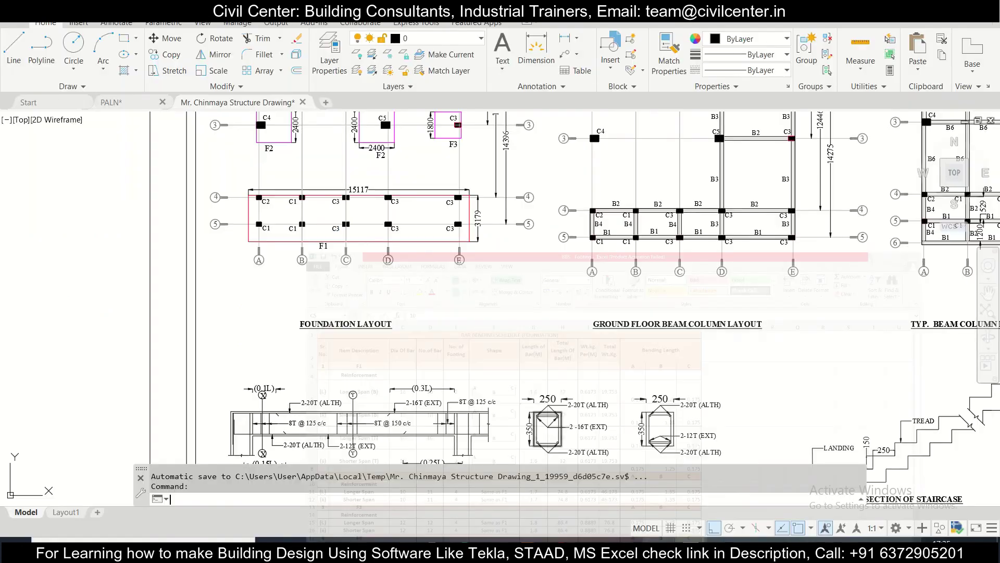
pyautogui.moveTo(506, 360)
pyautogui.mouseDown()
pyautogui.moveTo(284, 131)
pyautogui.moveTo(256, 115)
pyautogui.moveTo(308, 239)
pyautogui.moveTo(164, 273)
pyautogui.moveTo(186, 312)
pyautogui.mouseUp()
pyautogui.moveTo(684, 206); pyautogui.dragTo(497, 355)
pyautogui.scroll(2, 664, 236)
pyautogui.scroll(2, 664, 237)
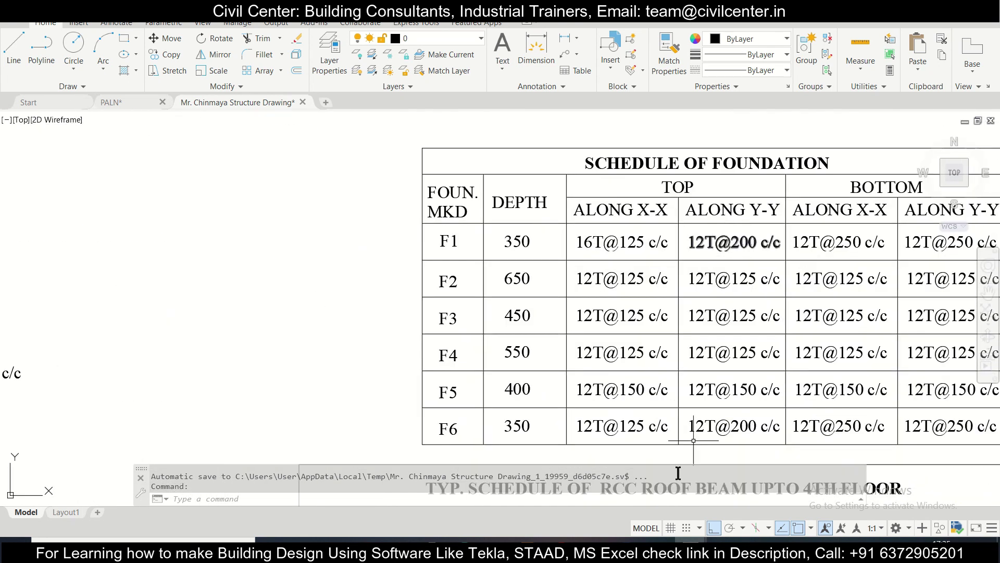
# Switch to Excel and try 12 as the bar diameter for F1's Longer Span (B), restoring it to 10
pyautogui.click(658, 540)
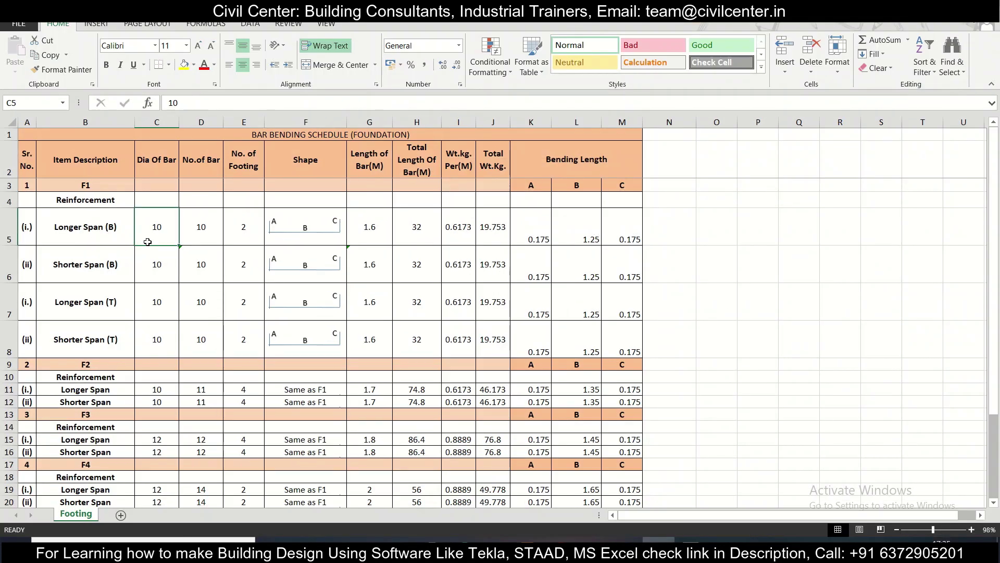
pyautogui.write('12')
pyautogui.press('Return')
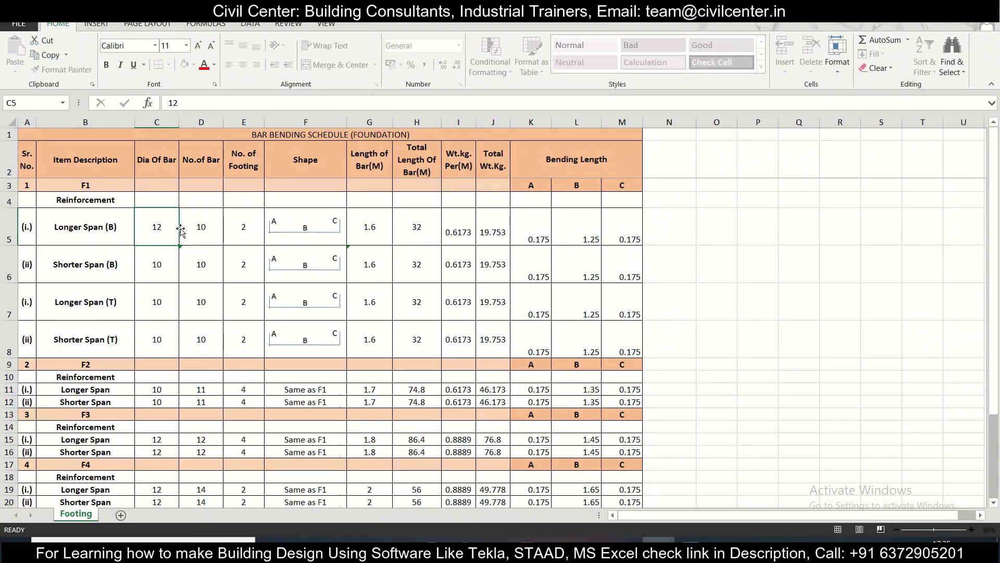
pyautogui.click(213, 228)
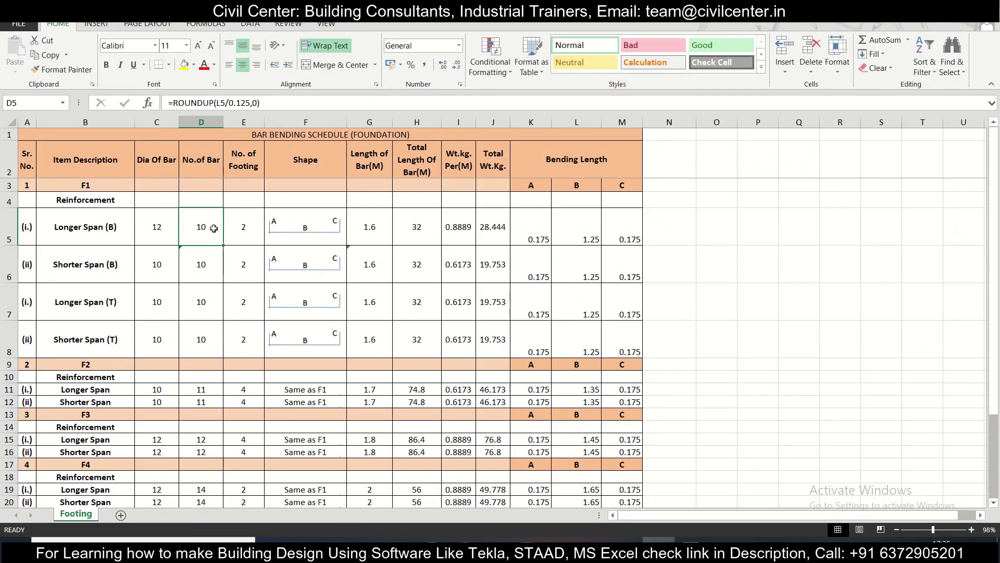
pyautogui.click(167, 228)
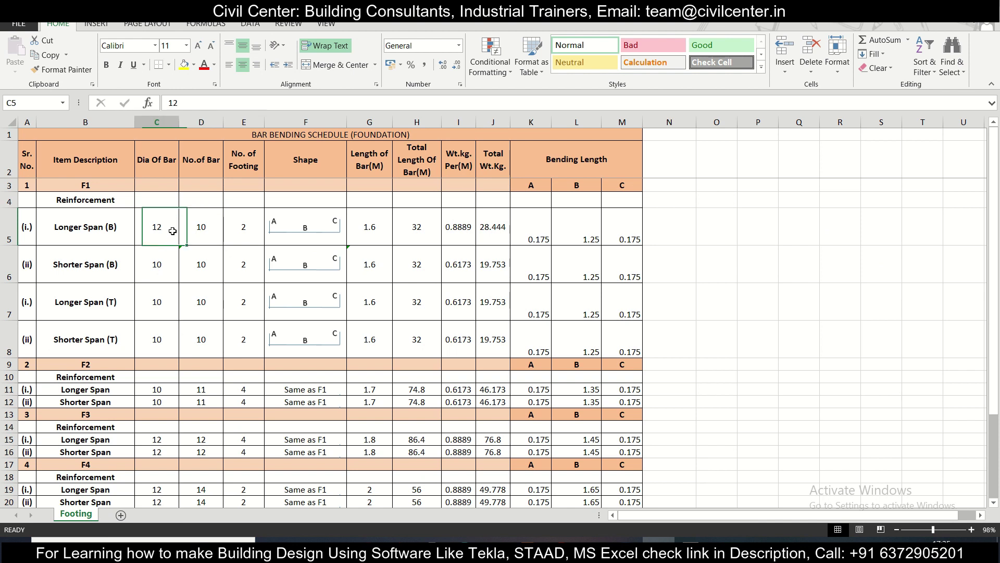
pyautogui.write('1')
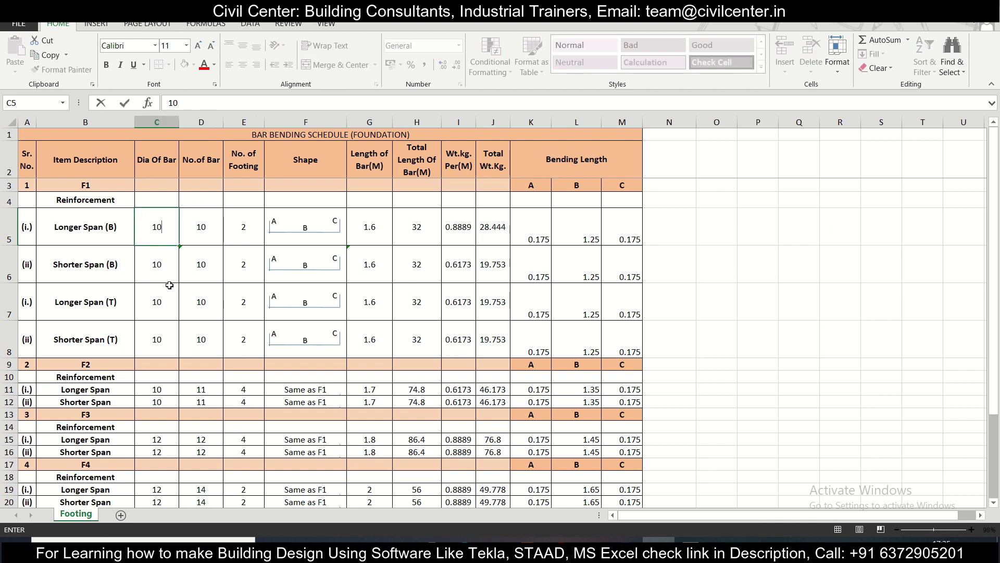
# Set the bar diameter of F1's Longer Span (T) row to 12
pyautogui.click(163, 302)
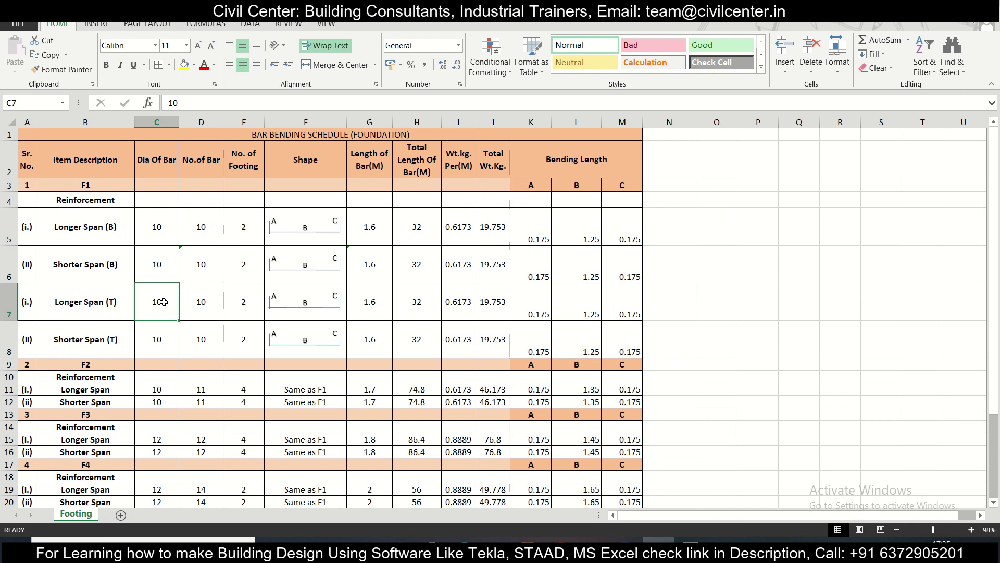
pyautogui.write('12')
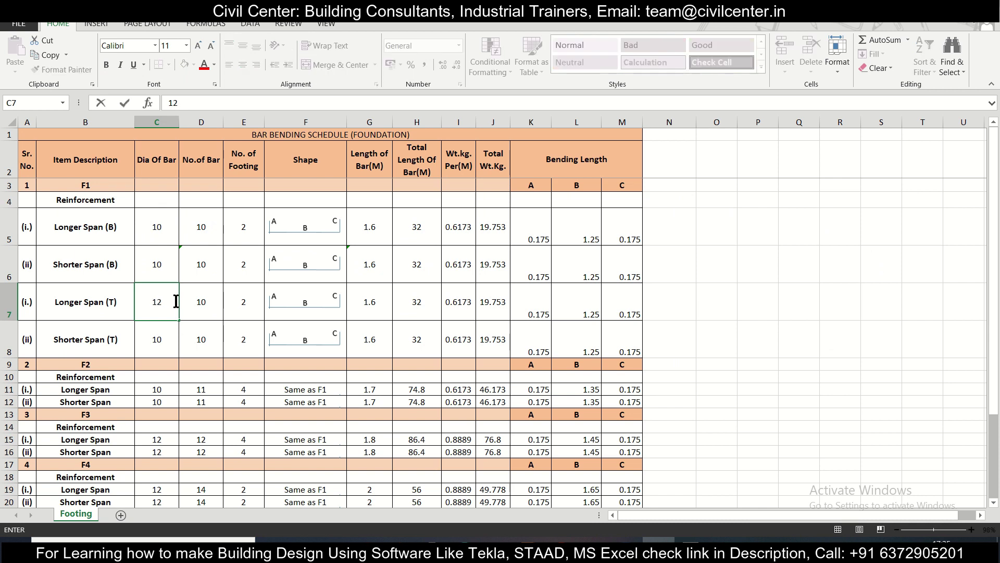
pyautogui.click(192, 295)
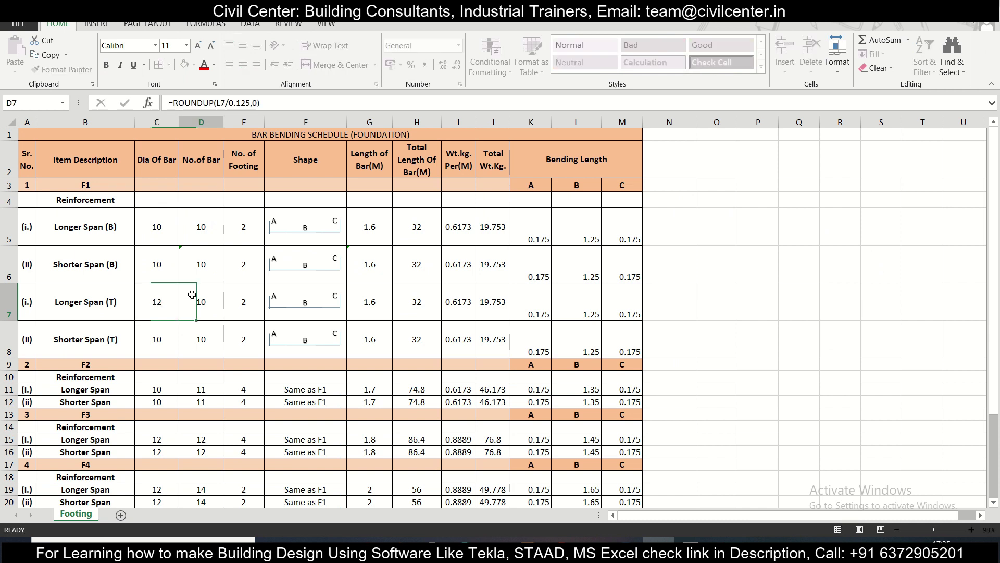
pyautogui.click(262, 302)
pyautogui.click(253, 301)
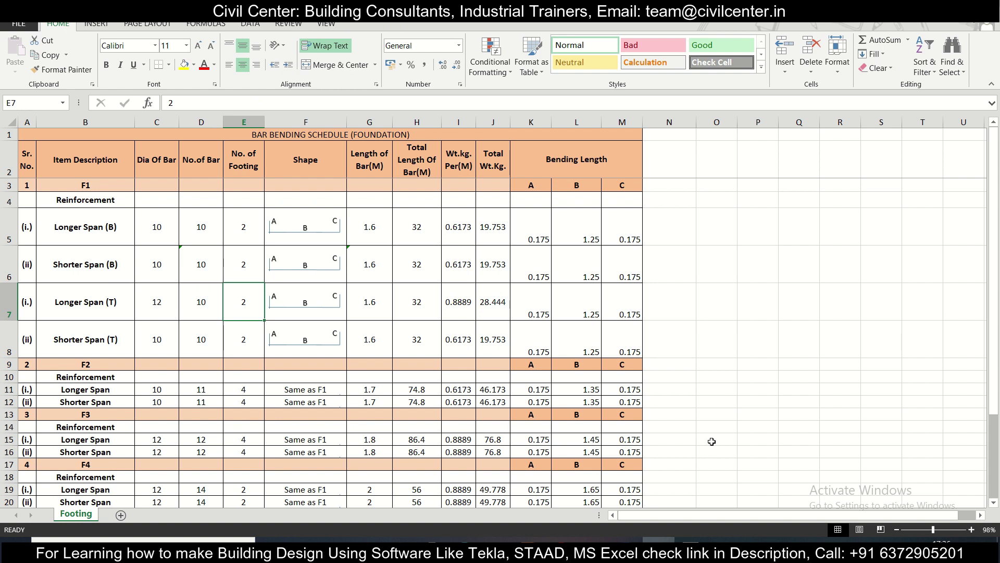
# Switch to the AutoCAD structural drawing and examine the foundation layout for the number of F1 footings
pyautogui.click(962, 19)
pyautogui.scroll(-4, 406, 345)
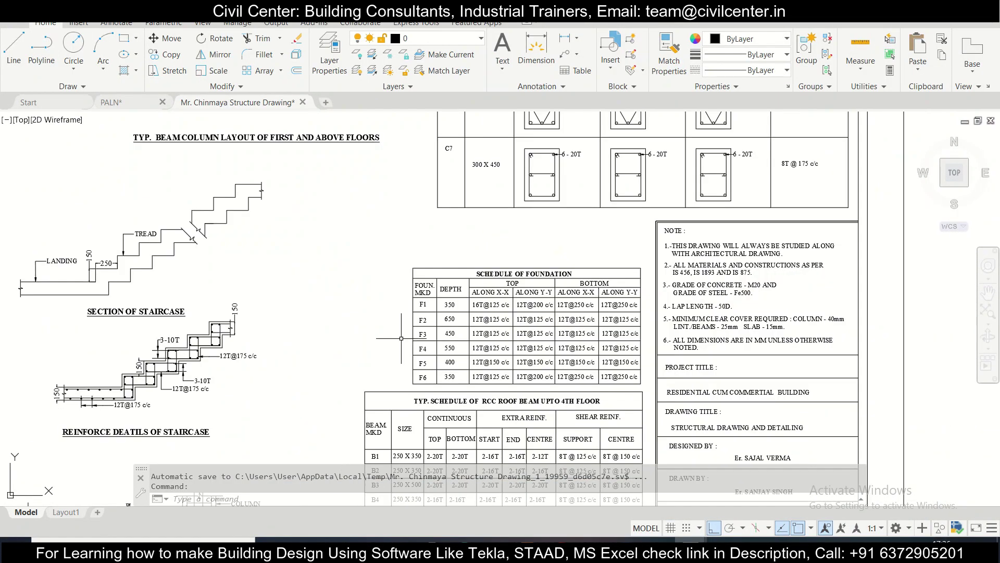
pyautogui.scroll(1, 427, 315)
pyautogui.scroll(1, 445, 318)
pyautogui.scroll(-4, 427, 334)
pyautogui.scroll(2, 390, 350)
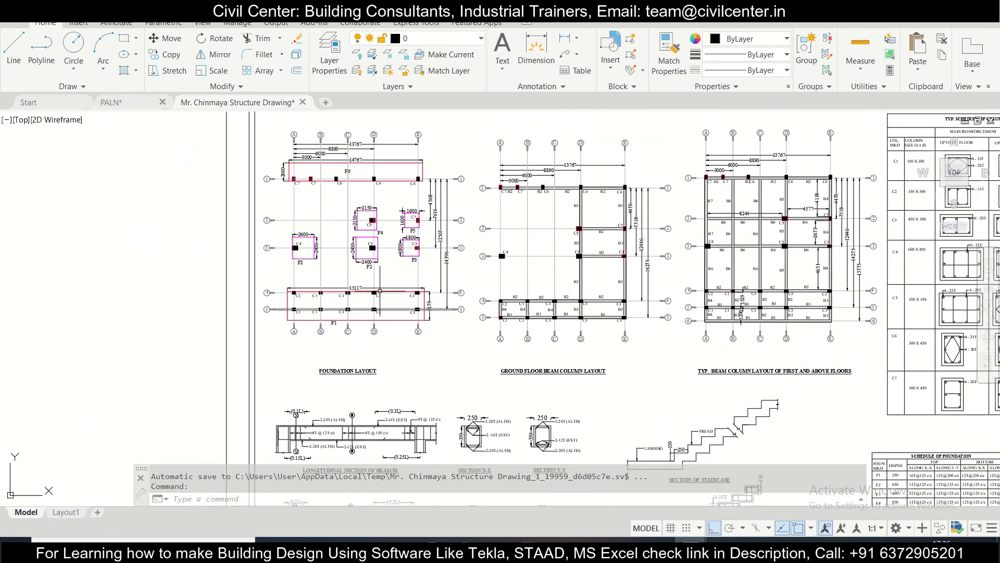
pyautogui.scroll(2, 409, 315)
pyautogui.scroll(2, 410, 314)
pyautogui.moveTo(340, 215)
pyautogui.mouseDown()
pyautogui.moveTo(312, 251)
pyautogui.moveTo(310, 433)
pyautogui.moveTo(564, 201)
pyautogui.moveTo(620, 117)
pyautogui.mouseUp()
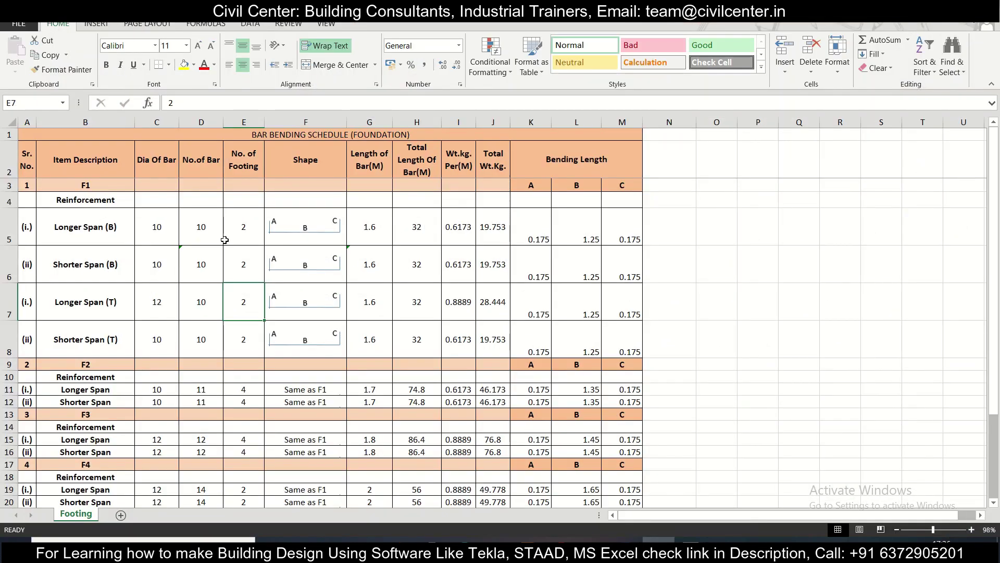
# In Excel, set the number of footings to 1 for all four F1 reinforcement rows
pyautogui.click(246, 232)
pyautogui.write('1')
pyautogui.click(247, 284)
pyautogui.click(248, 233)
pyautogui.moveTo(266, 245); pyautogui.dragTo(271, 355)
pyautogui.click(243, 324)
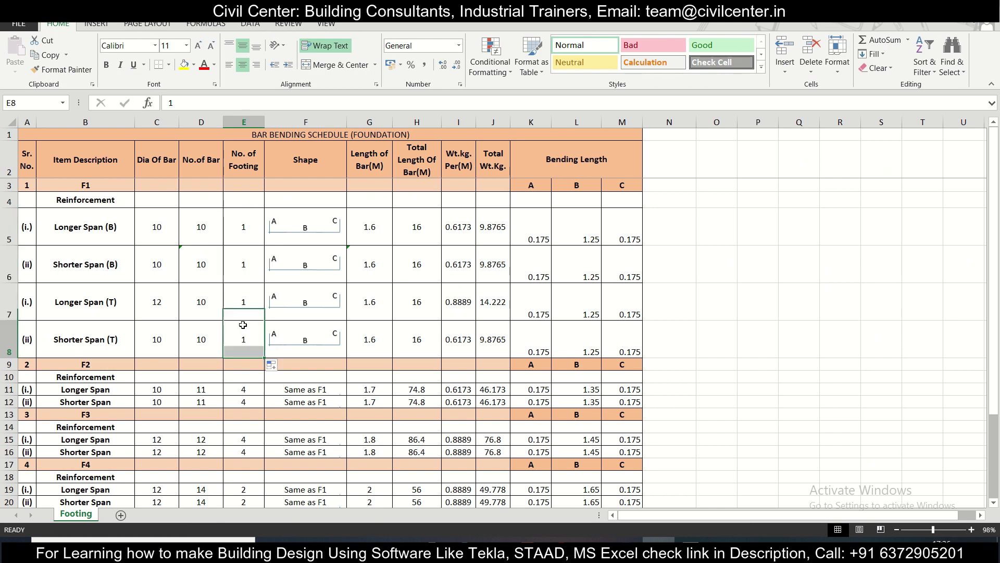
pyautogui.click(244, 302)
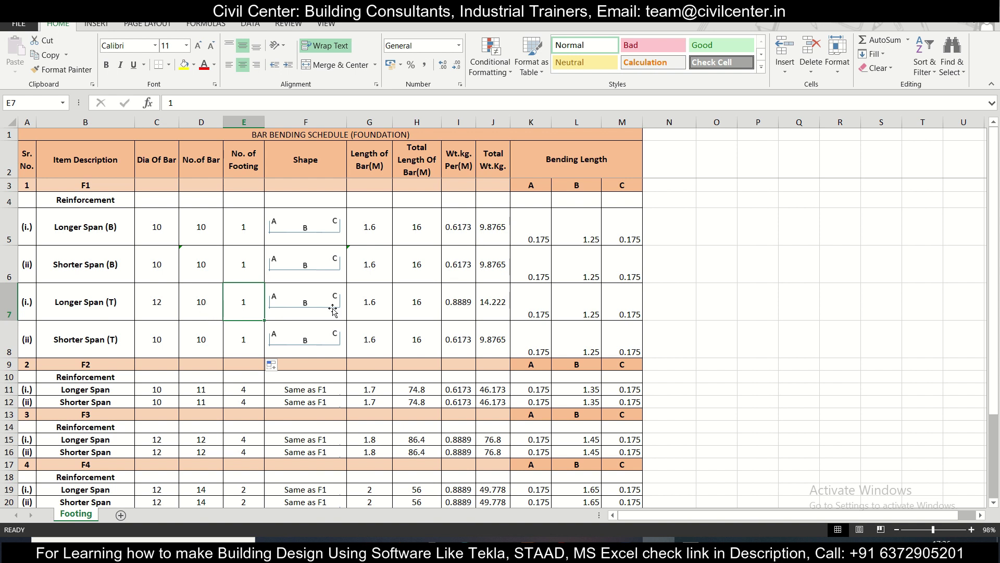
# Check the Longer Span (T) bar length formula and bending length A, and examine F1's depth in AutoCAD's Schedule of Foundation
pyautogui.click(369, 311)
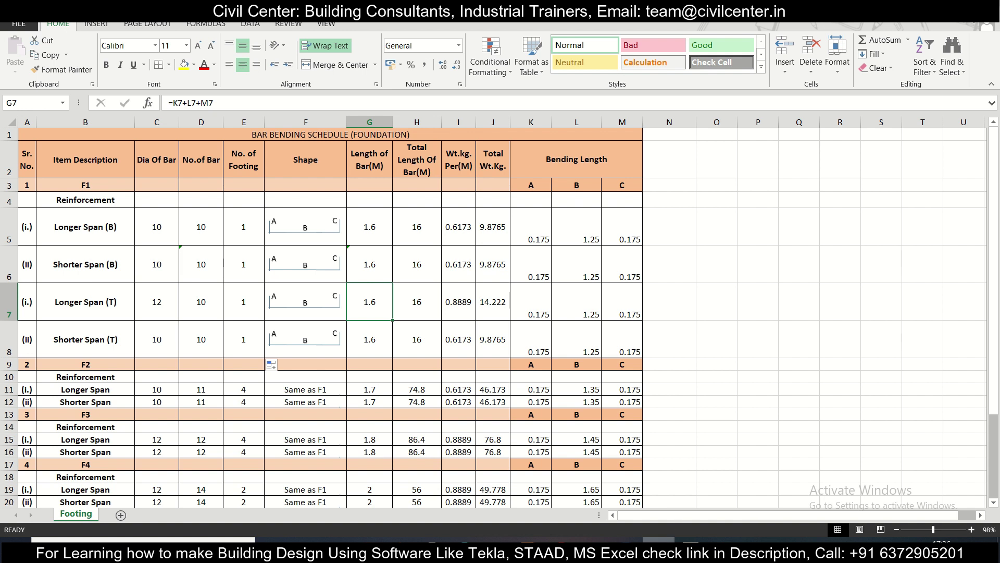
pyautogui.click(534, 311)
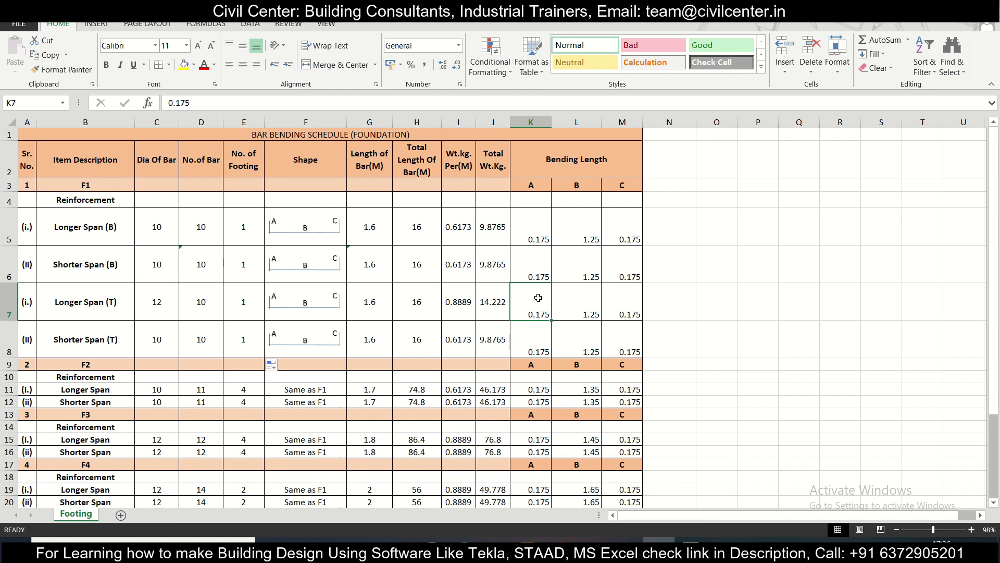
pyautogui.click(659, 552)
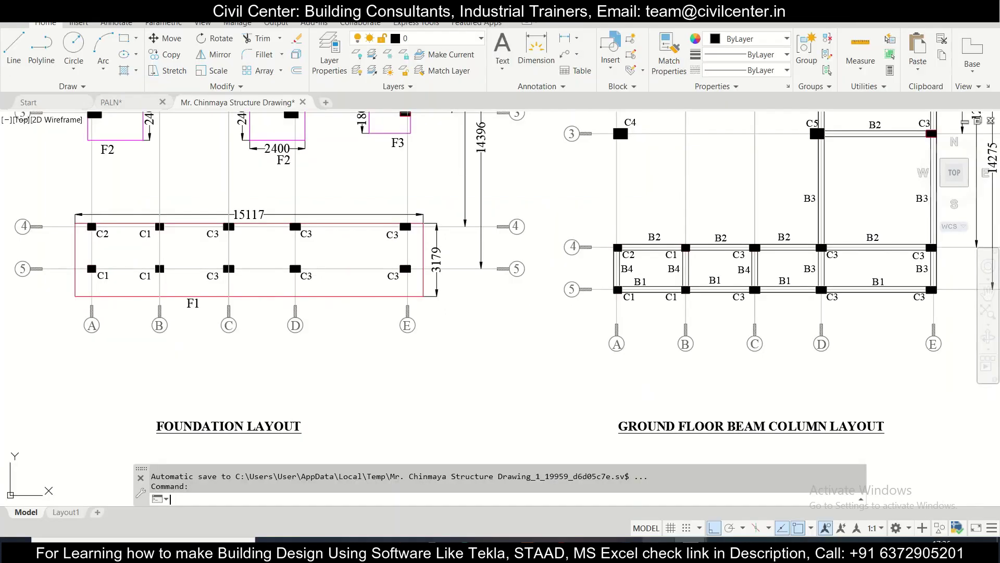
pyautogui.middleClick(620, 116)
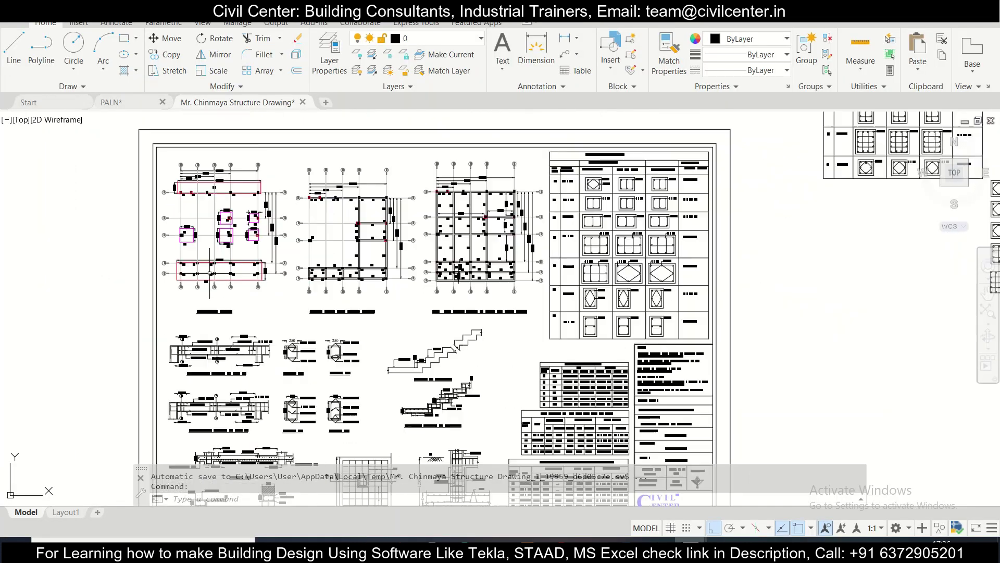
pyautogui.moveTo(411, 332); pyautogui.dragTo(218, 271)
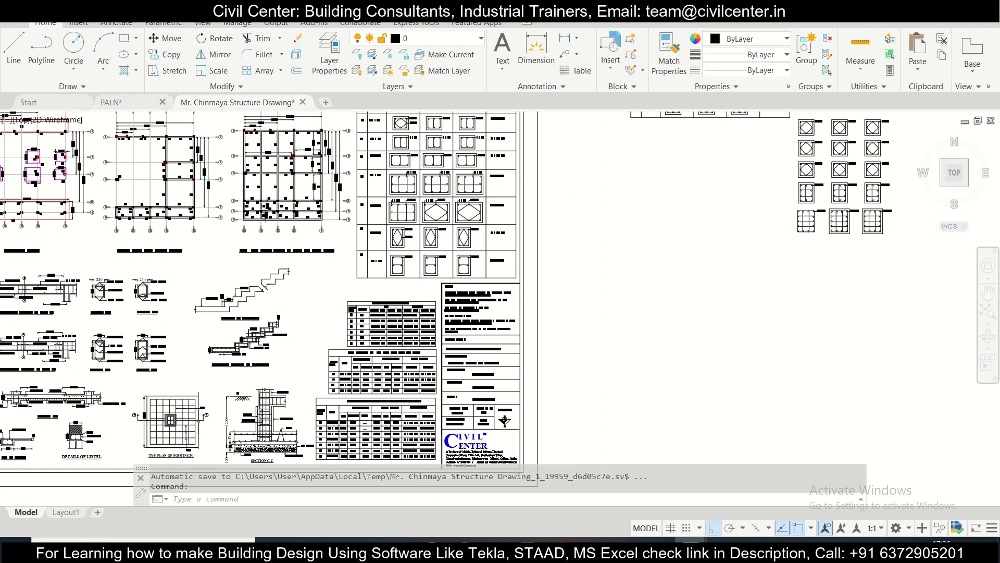
pyautogui.scroll(3, 243, 268)
pyautogui.scroll(-3, 242, 268)
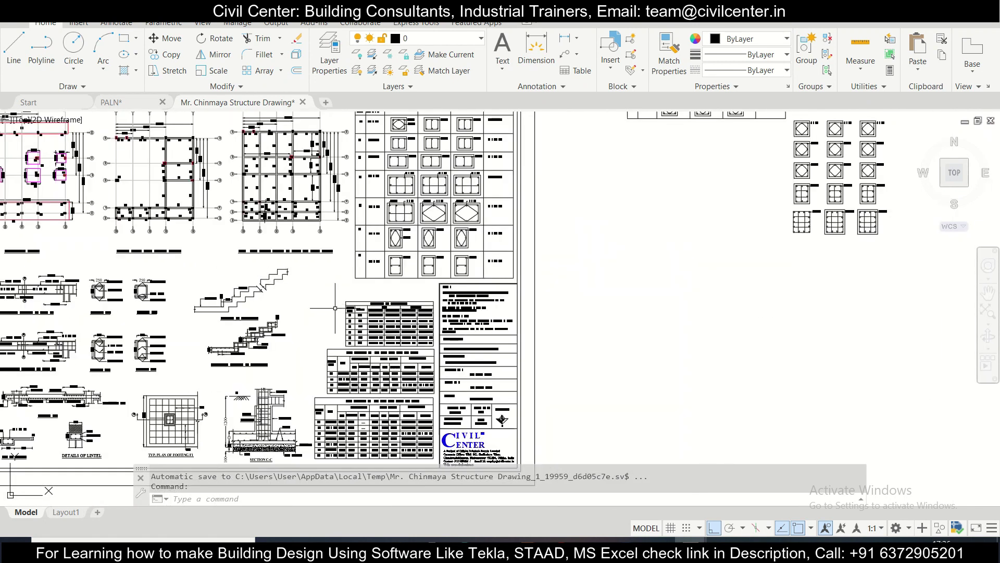
pyautogui.scroll(4, 335, 308)
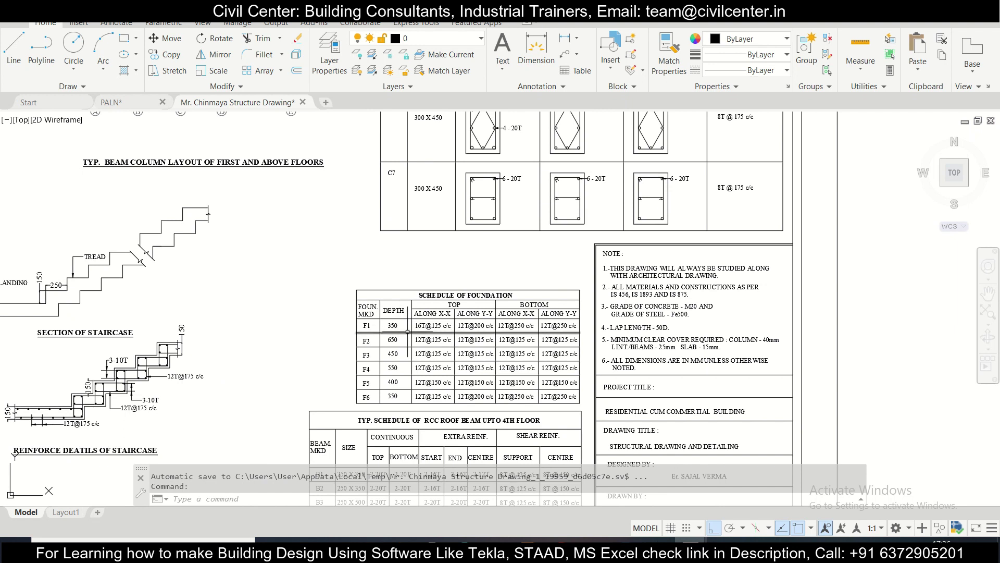
pyautogui.scroll(2, 407, 332)
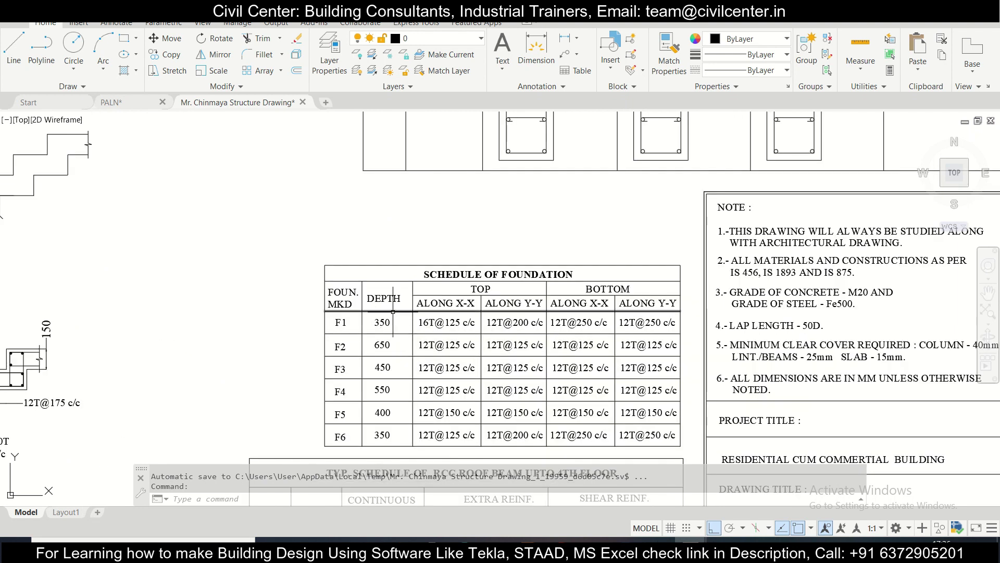
pyautogui.rightClick(399, 320)
pyautogui.press('Escape')
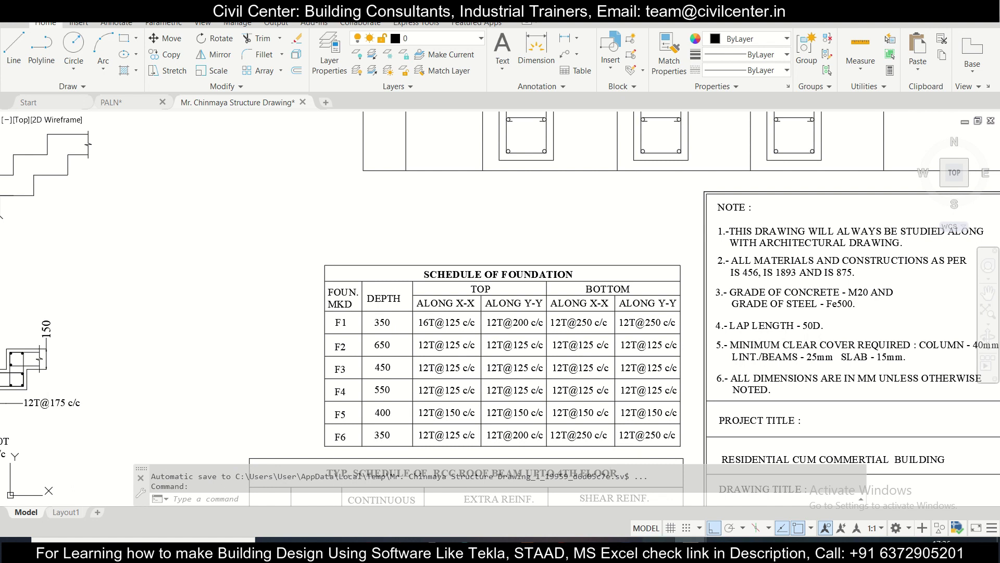
# Switch to Excel and calculate the bend height in empty cell P5 with the formula =0.35-0.15
pyautogui.hotkey('alt', 'Tab')
pyautogui.click(761, 234)
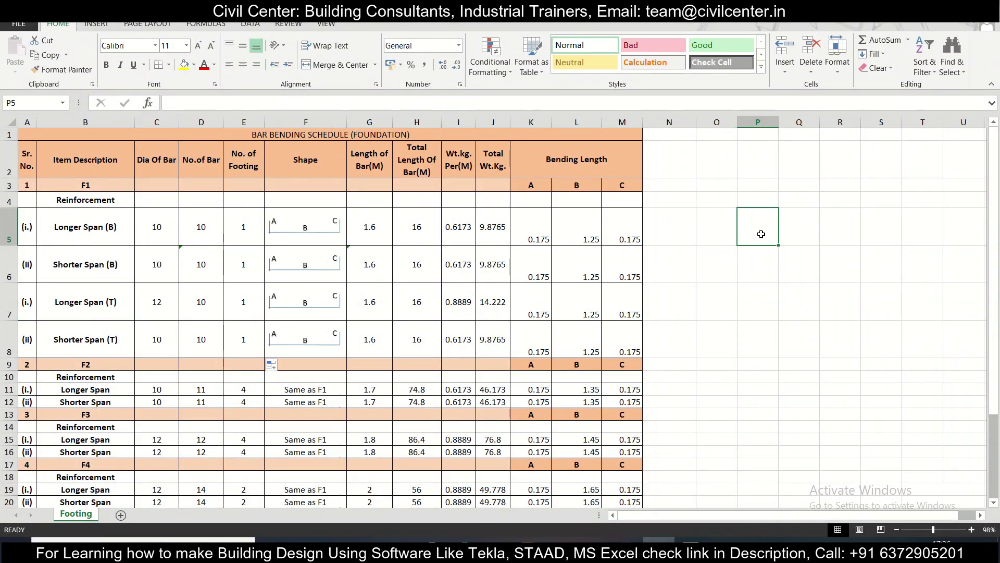
pyautogui.write('=0.35-.15')
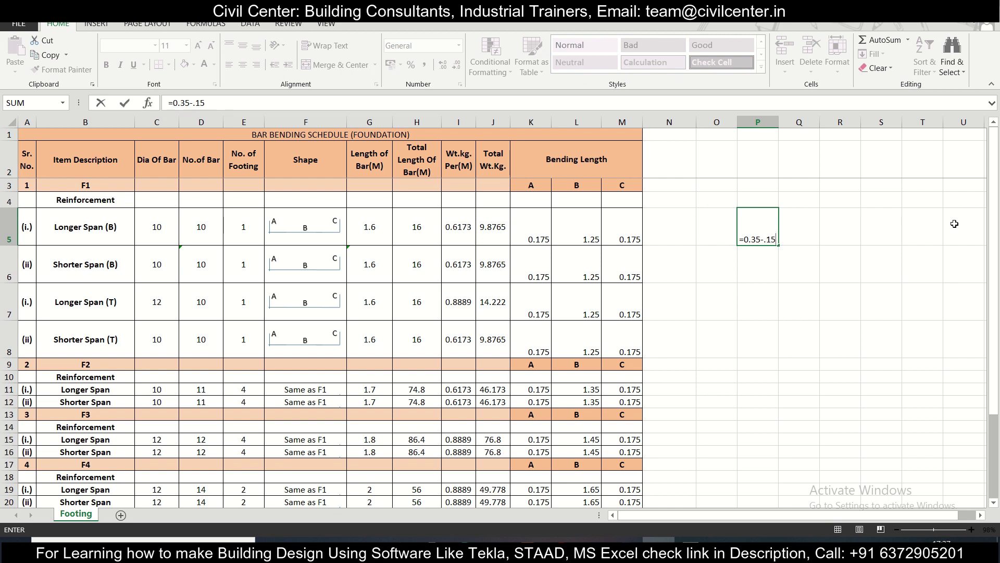
pyautogui.press('Return')
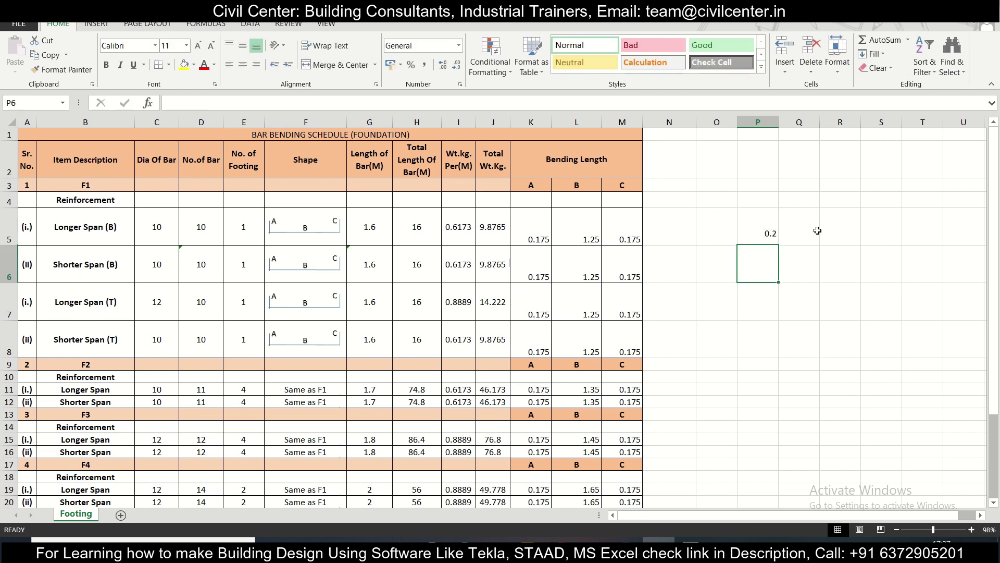
# Extend the P5 bend height formula with a 0.016 deduction and check F1's bar diameters in AutoCAD's Schedule of Foundation
pyautogui.click(764, 222)
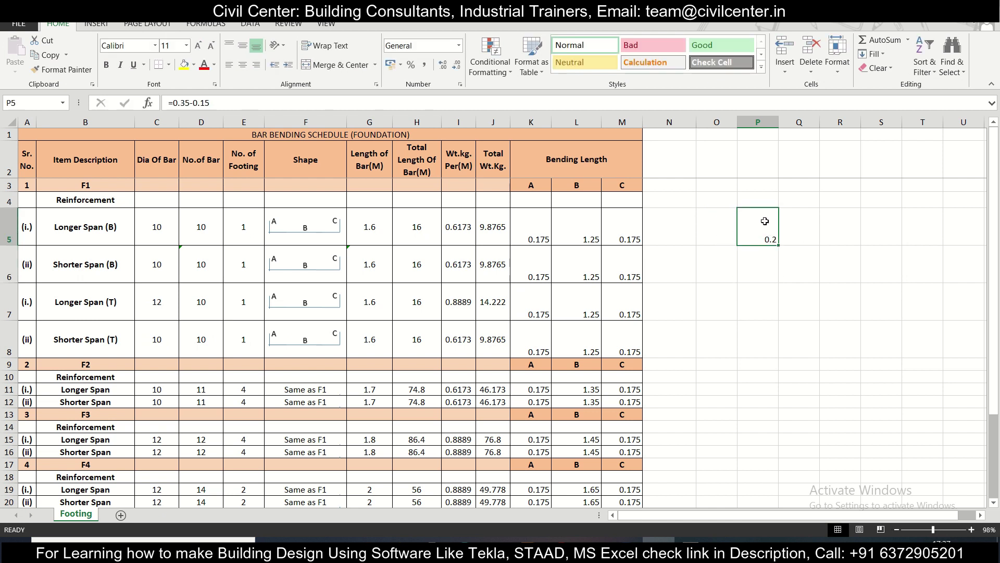
pyautogui.click(263, 102)
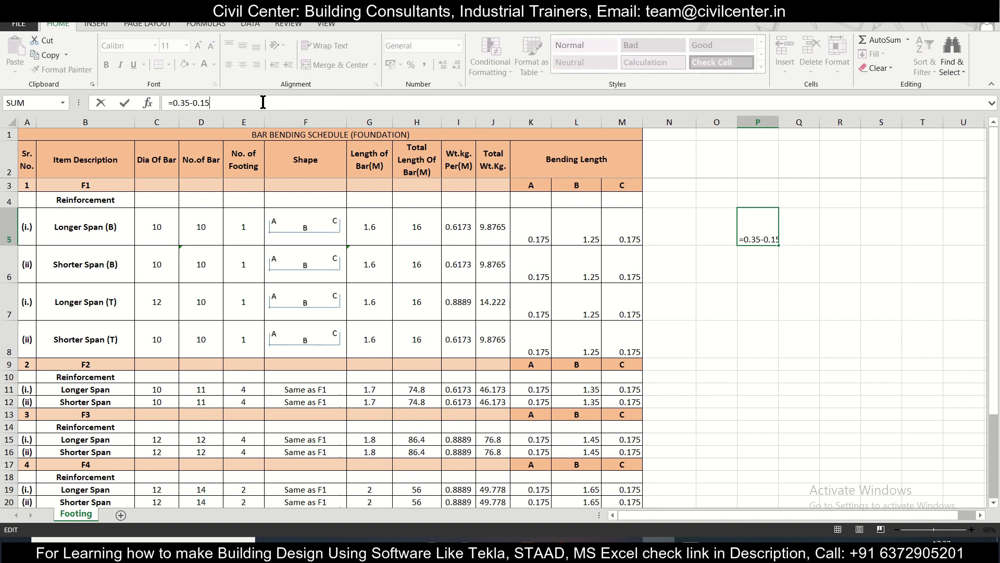
pyautogui.write('-')
pyautogui.write('0.016-0.0')
pyautogui.click(658, 550)
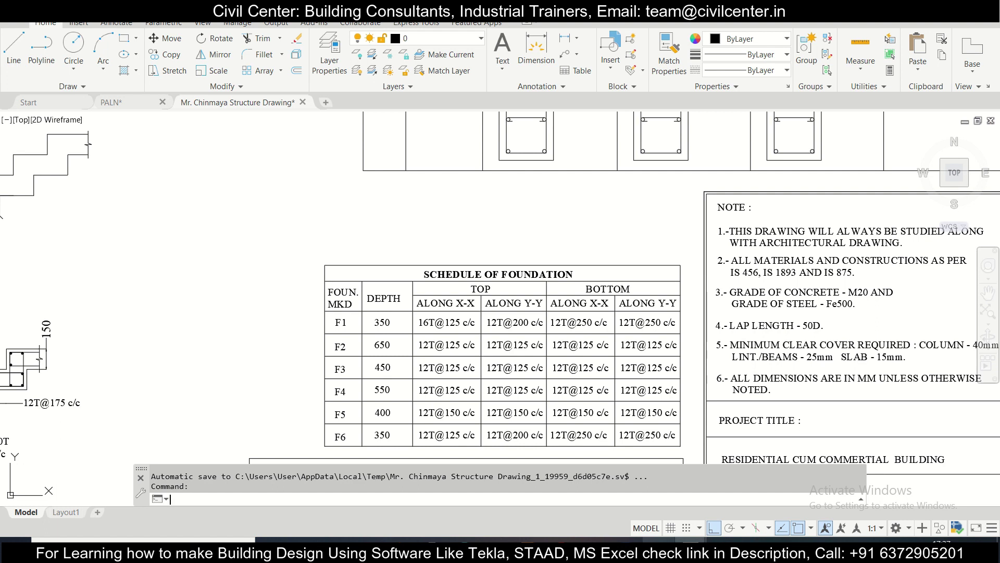
pyautogui.hotkey('alt', 'Tab')
pyautogui.hotkey('alt', 'Tab')
pyautogui.hotkey('alt', 'Tab')
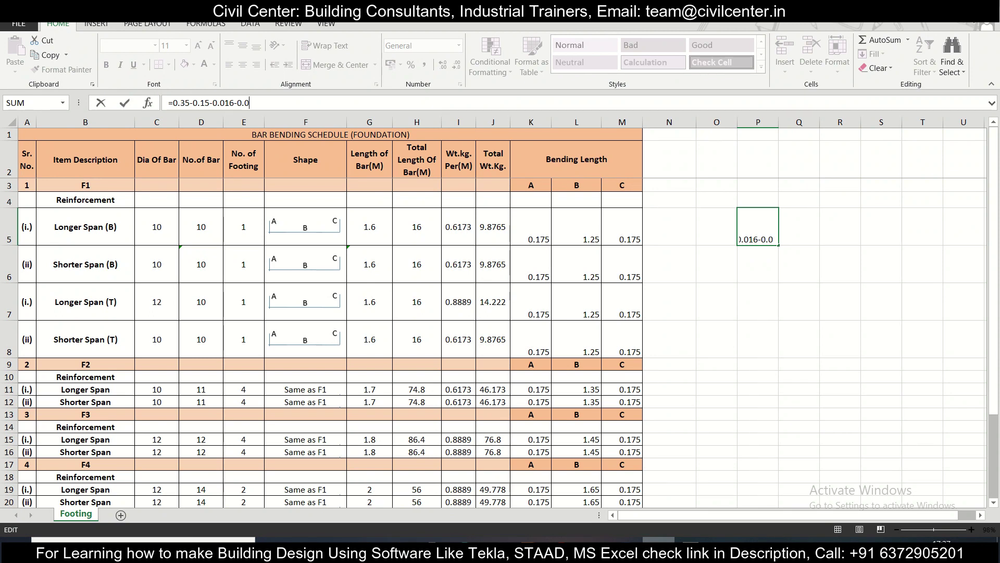
# Correct the P5 bend height formula to =0.35-0.15-0.012*2 and clear the scratch calculation
pyautogui.click(233, 103)
pyautogui.press('BackSpace')
pyautogui.write('2')
pyautogui.press('BackSpace')
pyautogui.press('BackSpace')
pyautogui.write('*')
pyautogui.press('Return')
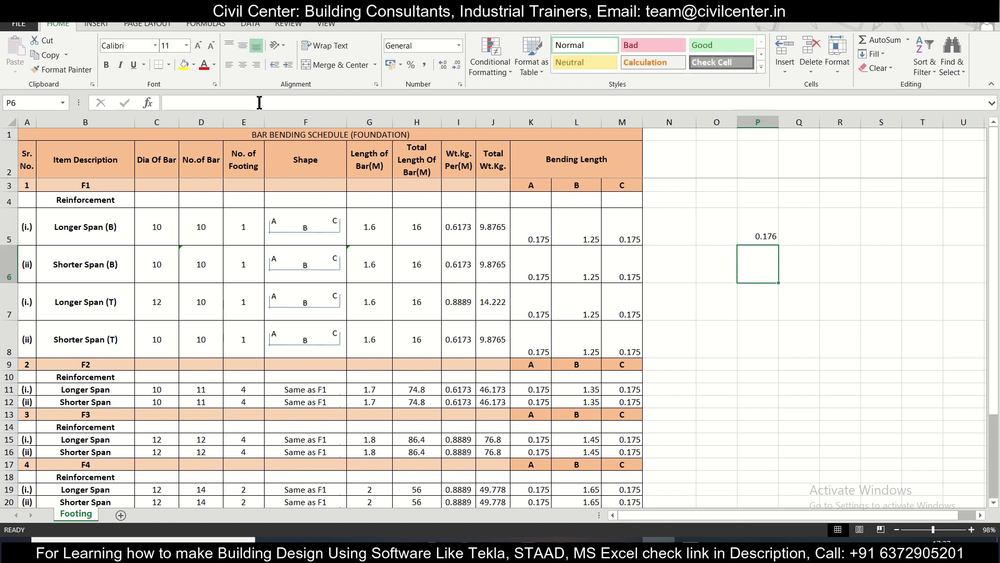
pyautogui.click(764, 238)
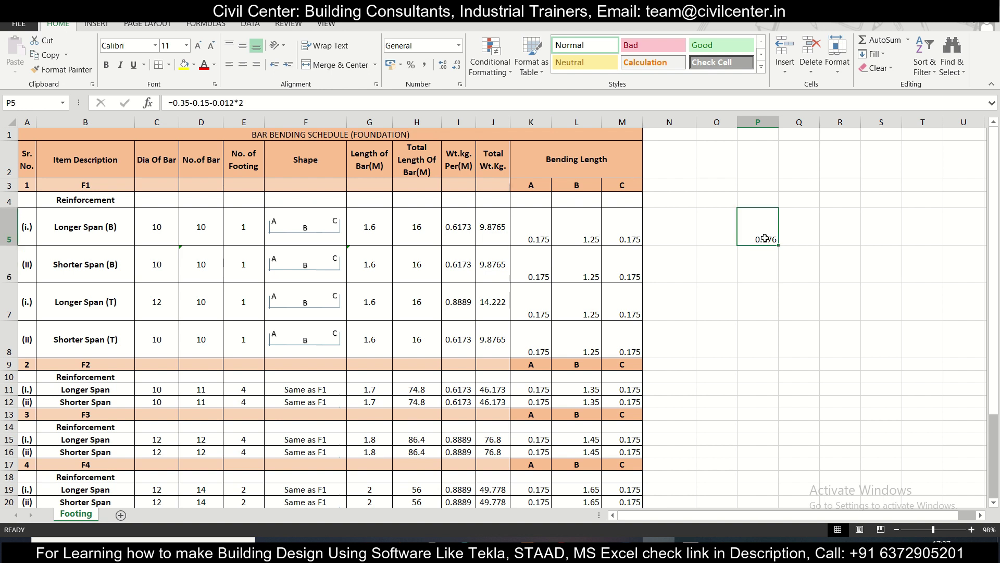
pyautogui.click(535, 226)
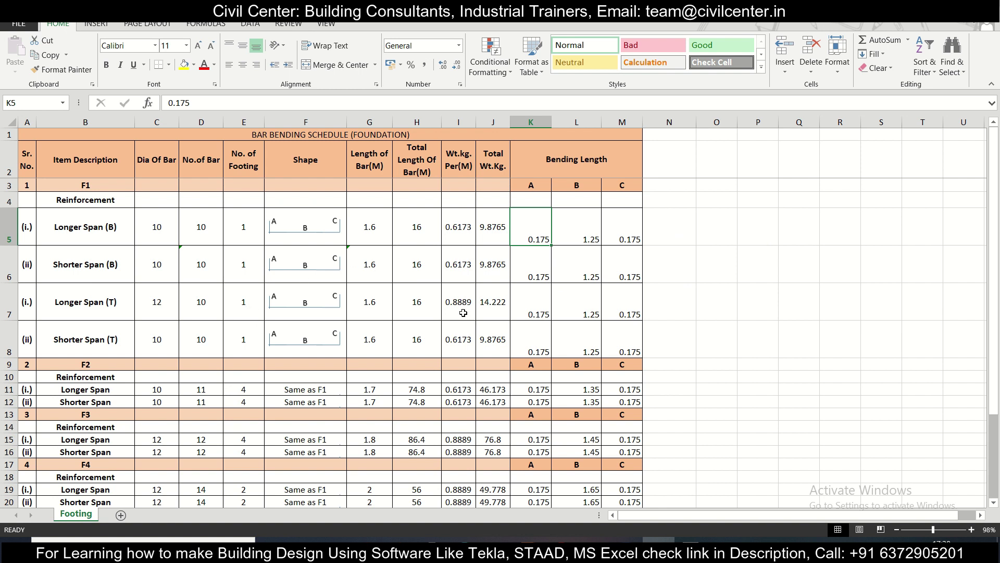
# Switch to AutoCAD and examine F1's width in the foundation layout for the Longer Span (T) bending length B
pyautogui.click(579, 309)
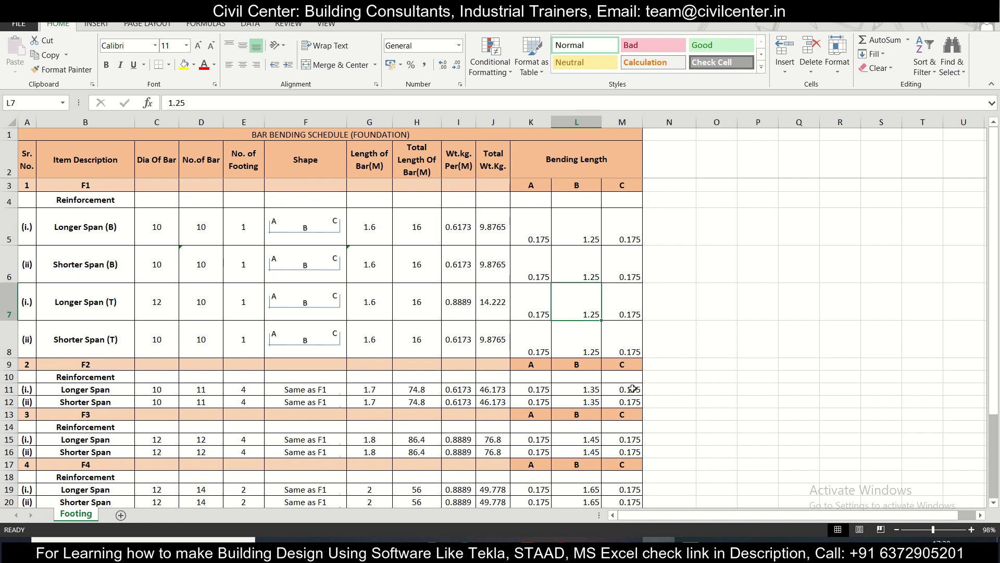
pyautogui.hotkey('alt', 'Tab')
pyautogui.scroll(-3, 500, 308)
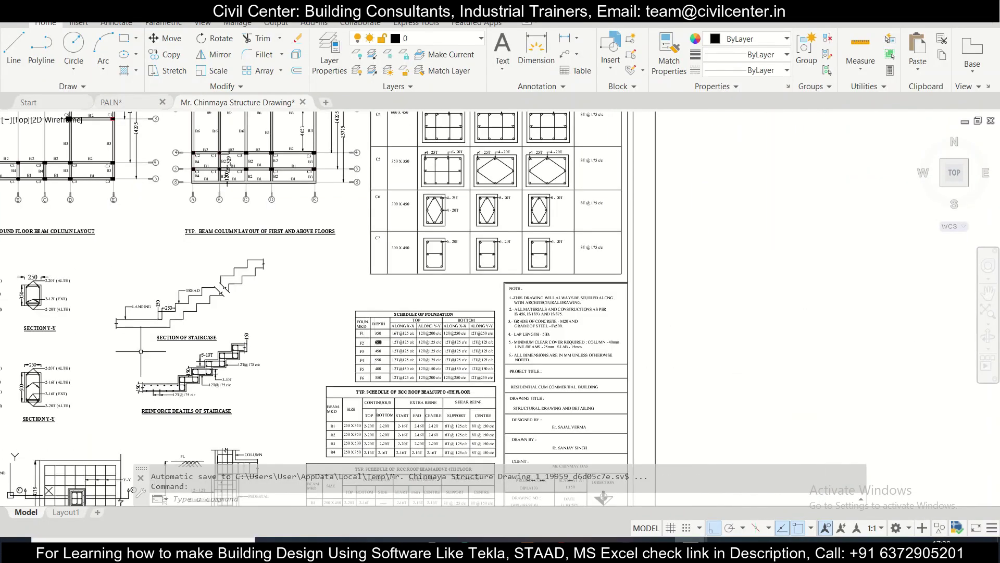
pyautogui.scroll(5, 238, 182)
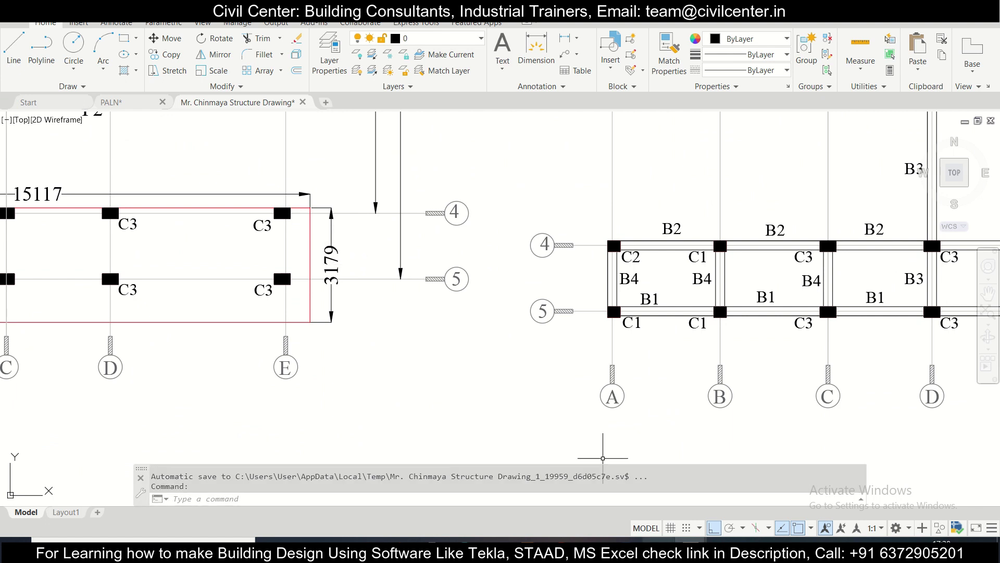
# In Excel, set bending length B of F1's Longer Span (T) row to the formula =3.719-0.15
pyautogui.click(661, 539)
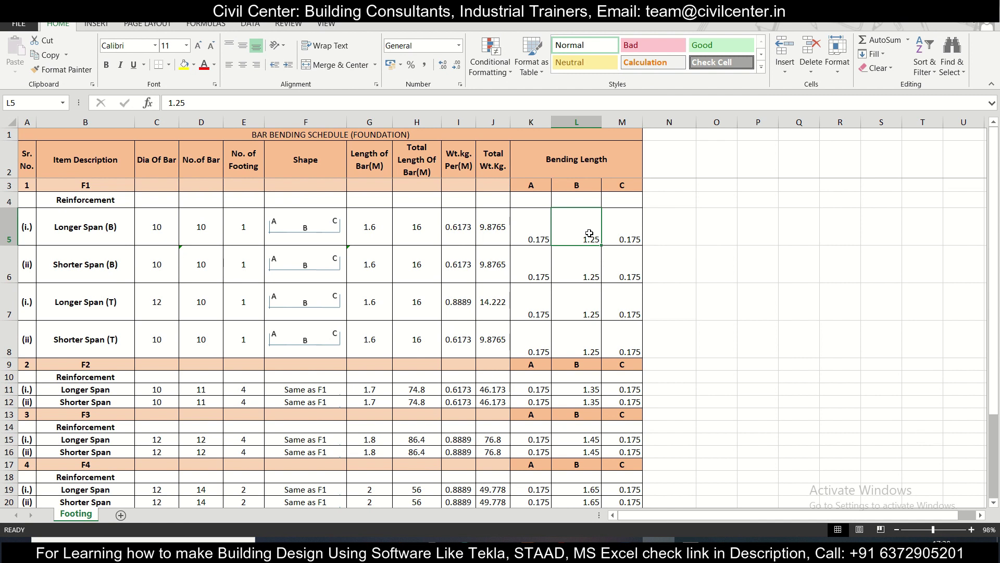
pyautogui.click(584, 300)
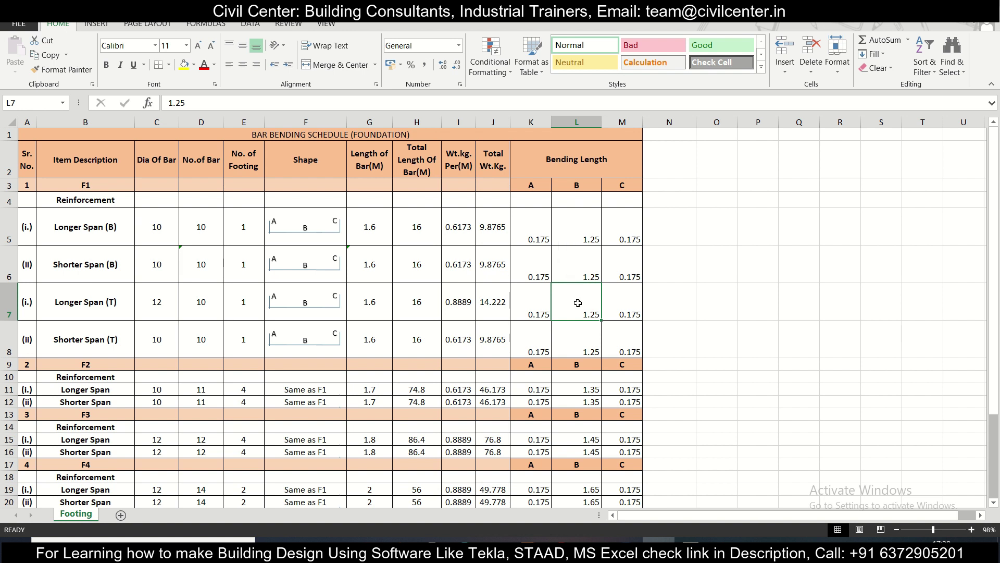
pyautogui.write('=')
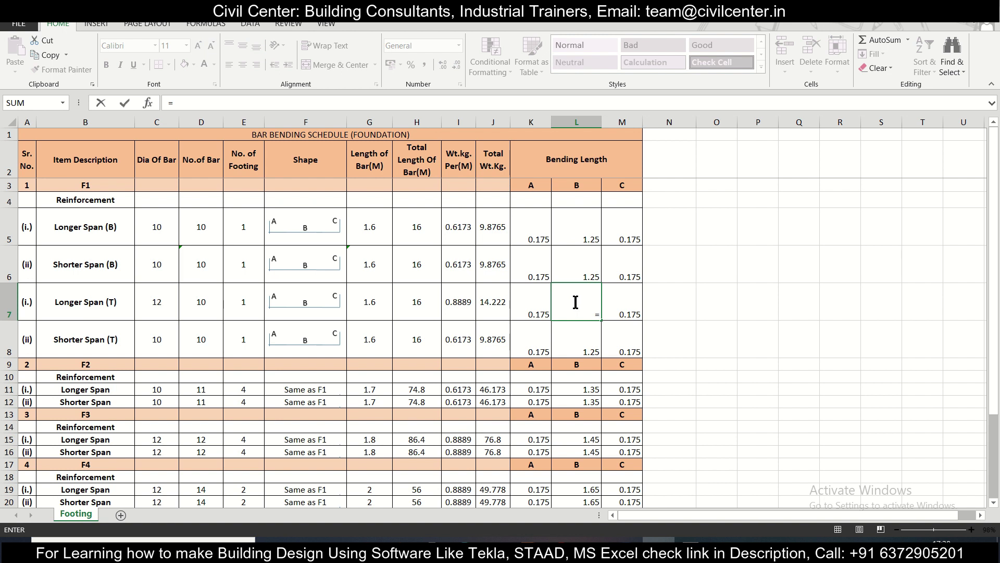
pyautogui.write('3.719-0.15')
pyautogui.press('Return')
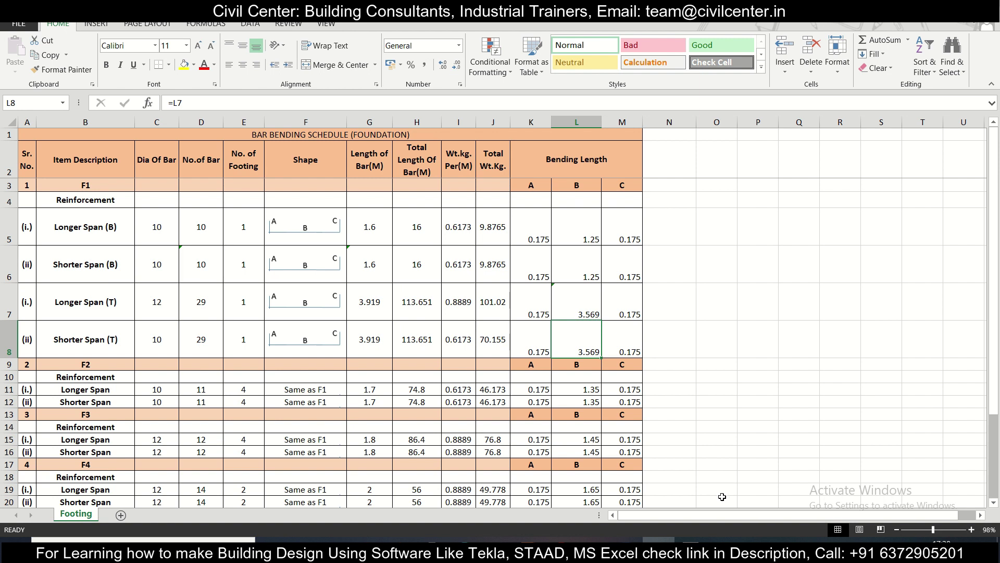
# Compare the Longer Span (T) bending length B formula in Excel with F1's dimensions in AutoCAD's foundation layout
pyautogui.click(580, 305)
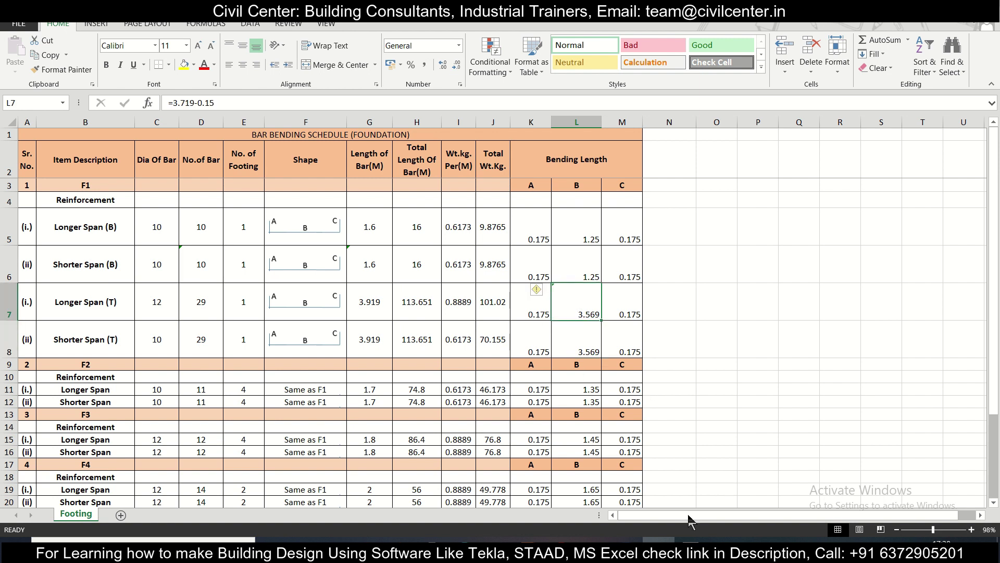
pyautogui.click(659, 540)
pyautogui.scroll(-2, 347, 258)
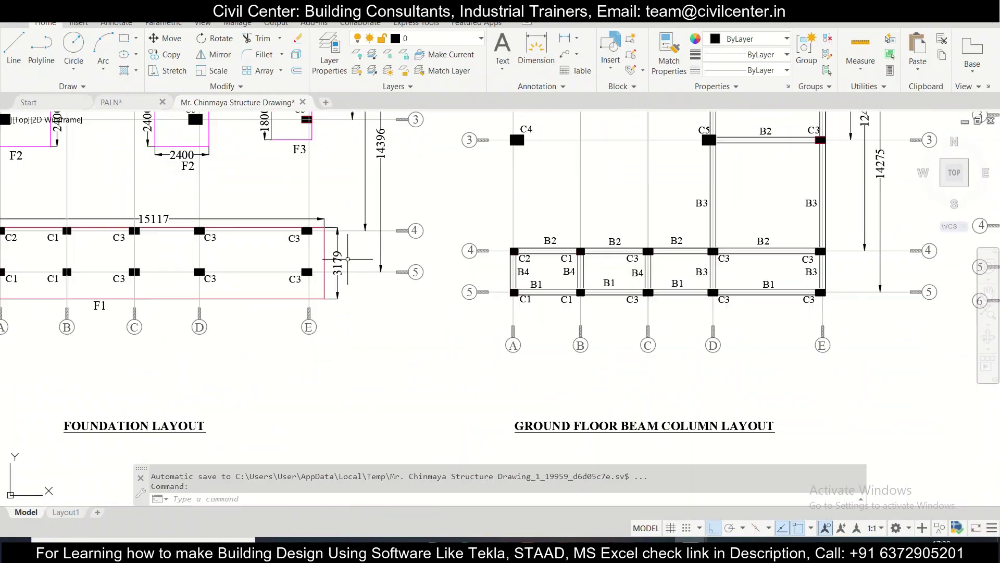
pyautogui.moveTo(286, 258); pyautogui.dragTo(451, 274)
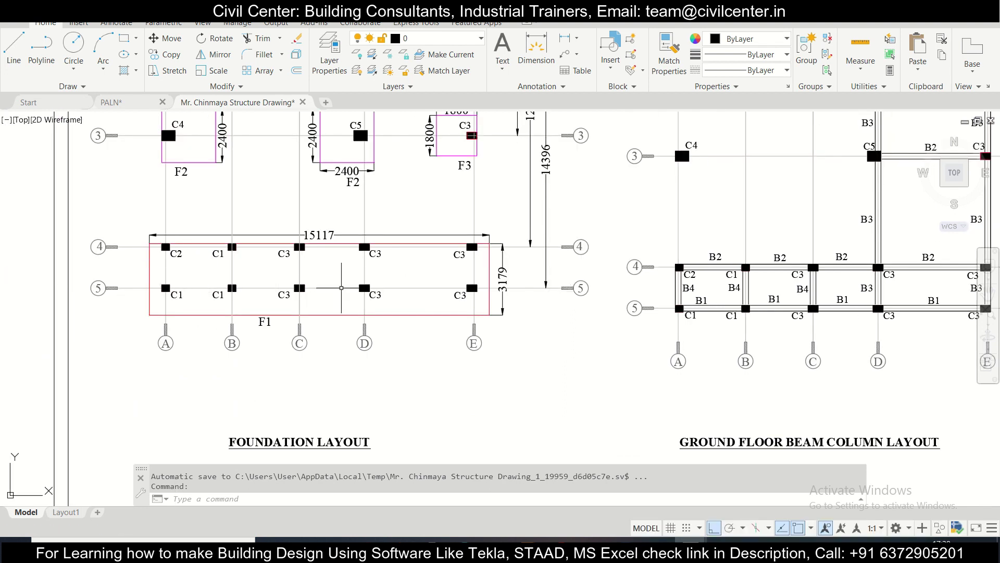
pyautogui.hotkey('alt', 'Tab')
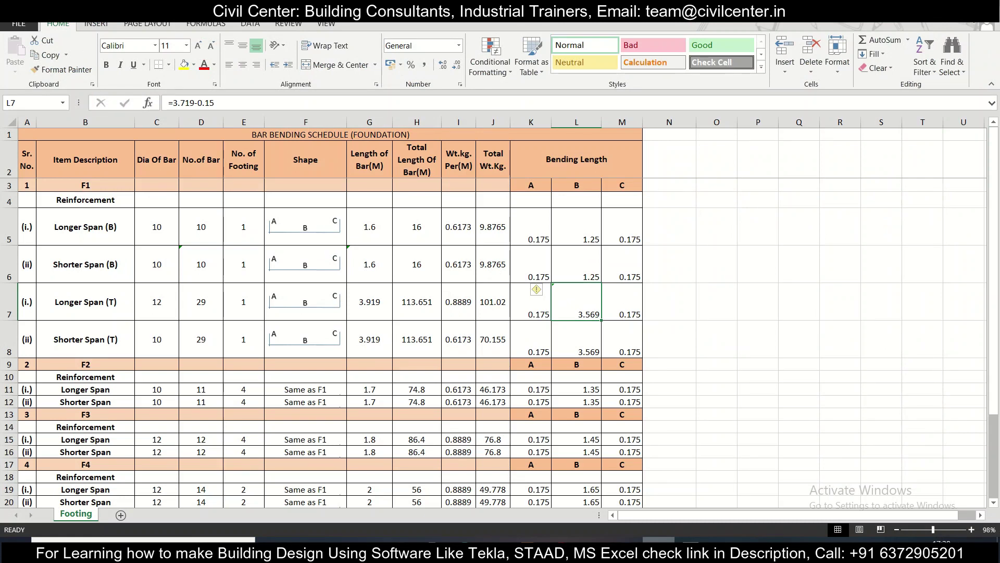
pyautogui.hotkey('alt', 'Tab')
pyautogui.hotkey('alt', 'Tab')
pyautogui.hotkey('alt', 'Tab')
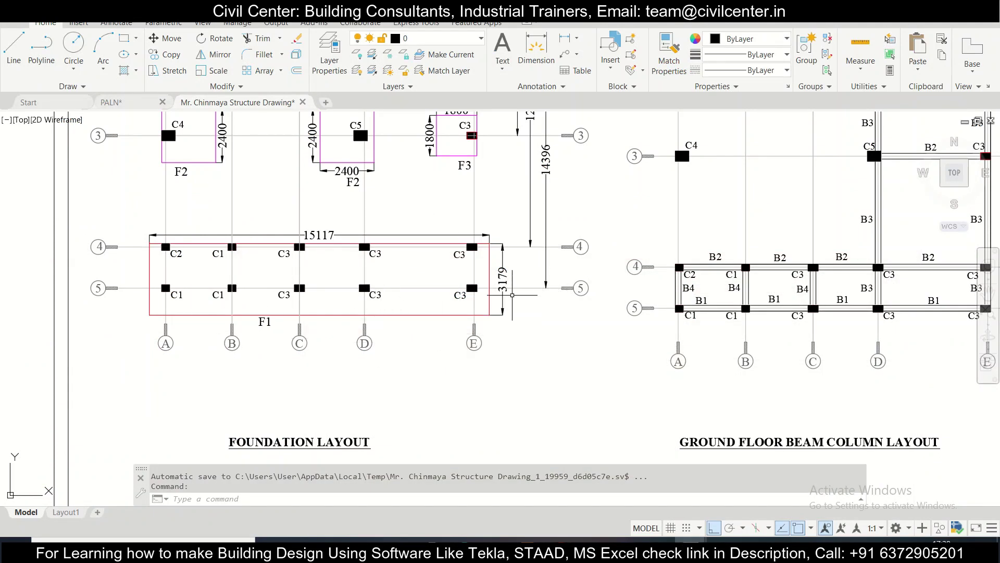
pyautogui.hotkey('alt', 'Tab')
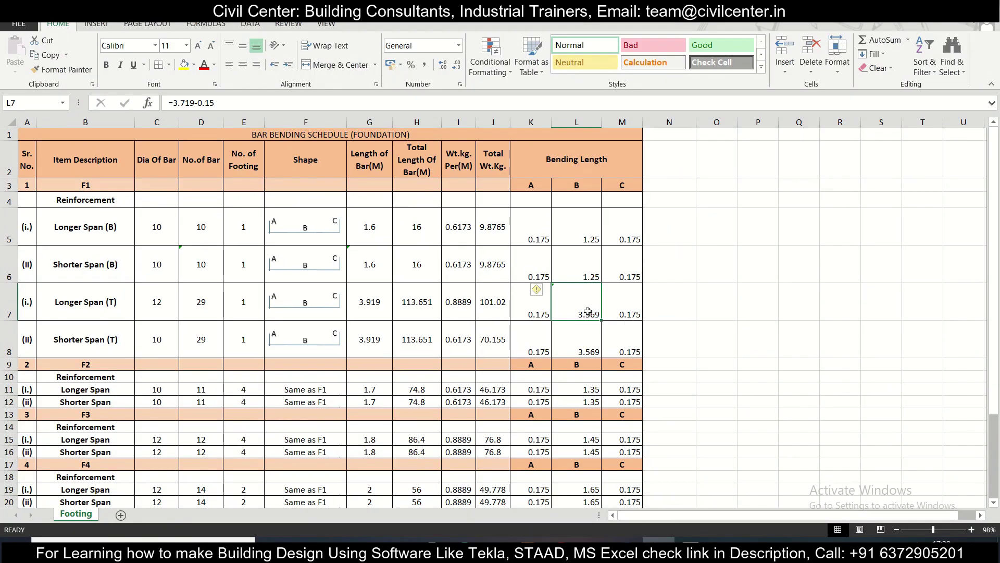
# Check the Length of Bar and Total Length of Bar formulas in F1's Longer Span (T) row
pyautogui.doubleClick(364, 302)
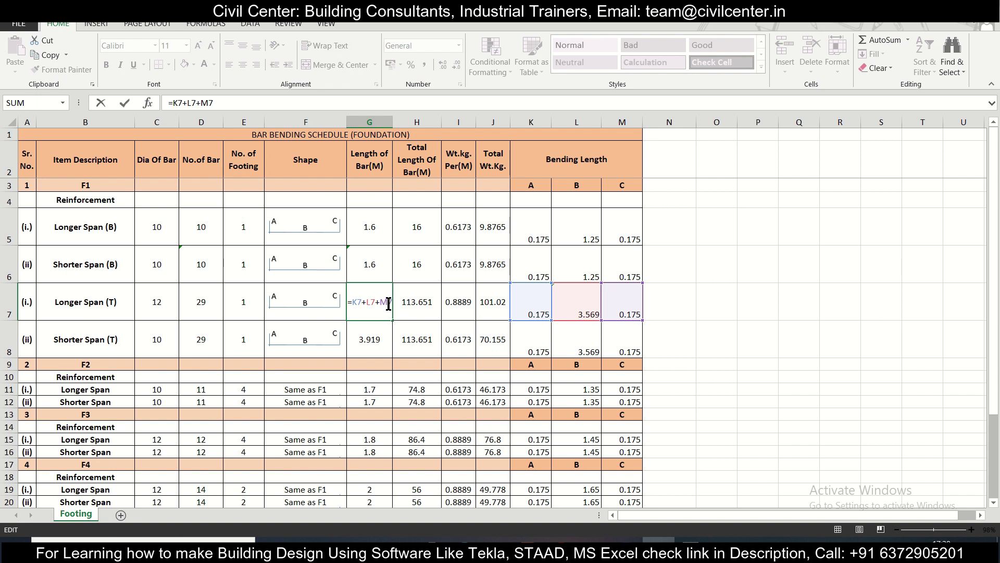
pyautogui.press('Return')
pyautogui.doubleClick(411, 301)
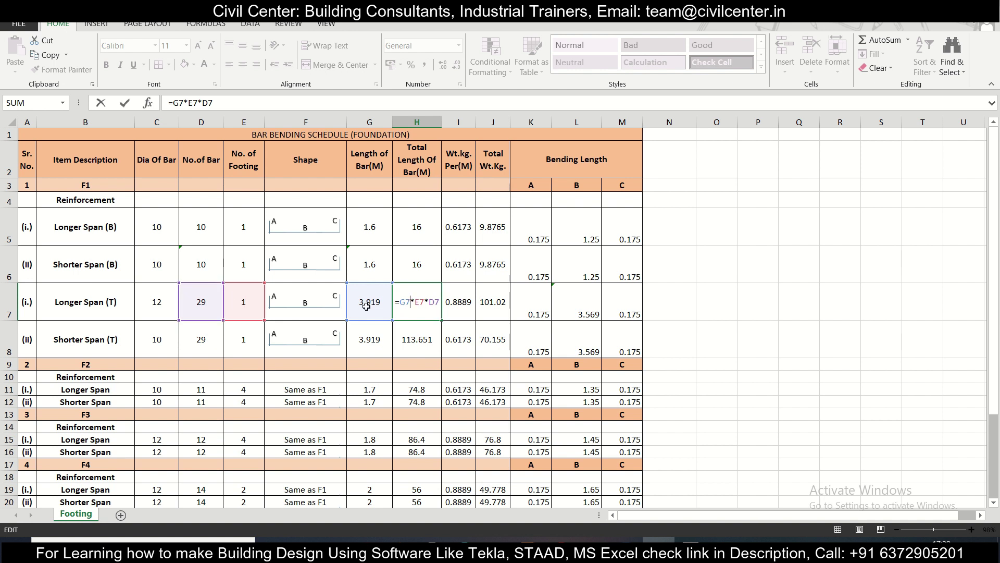
pyautogui.press('Return')
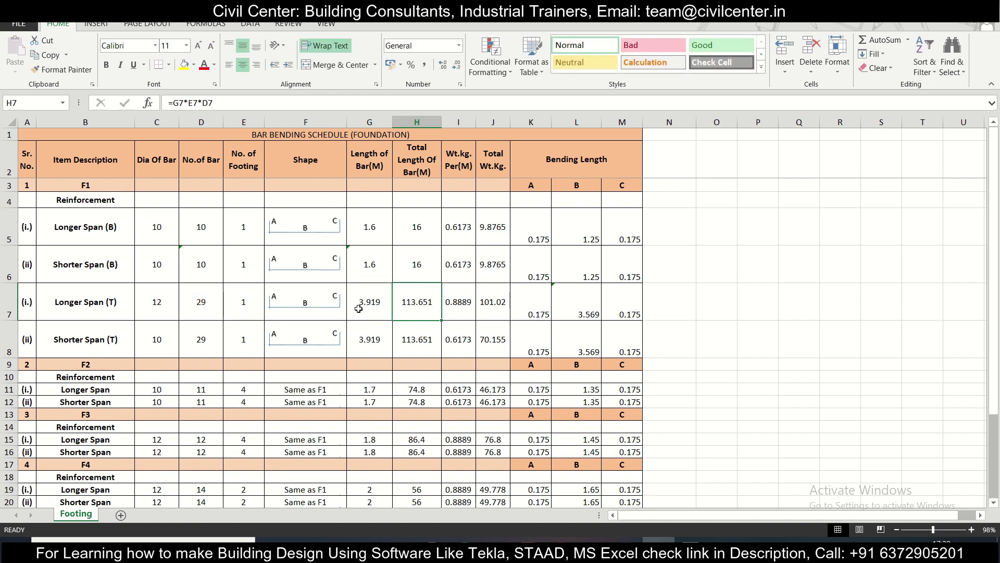
# Revise the span reference in the Longer Span (T) ROUNDUP bar-count formula and check the Shorter Span (T) bar-count formula
pyautogui.click(196, 298)
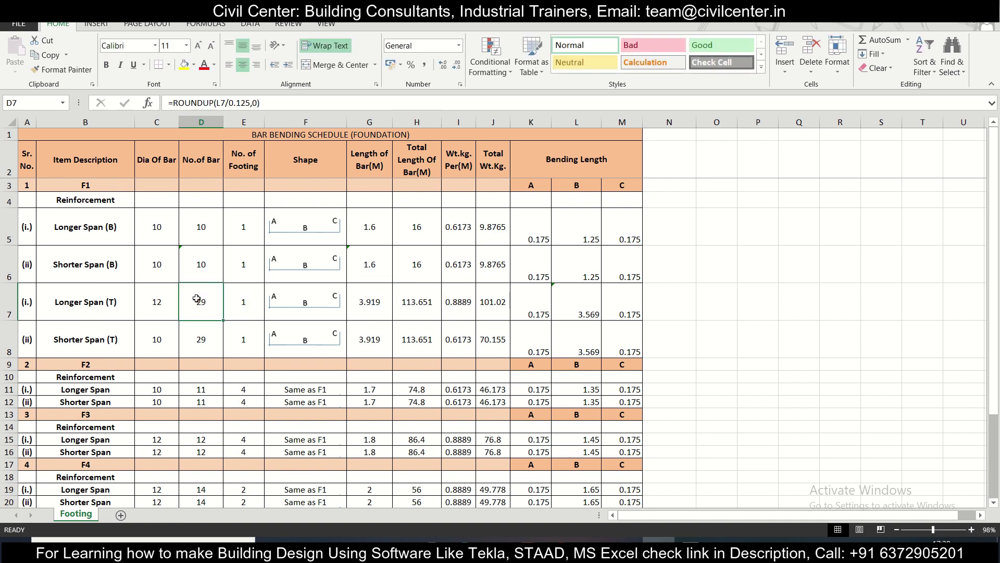
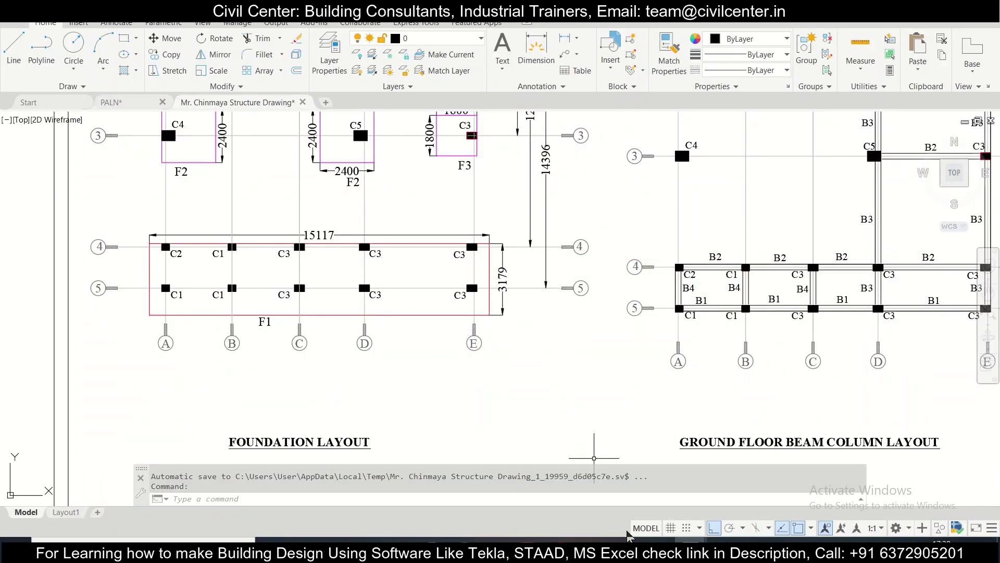
pyautogui.hotkey('alt', 'Tab')
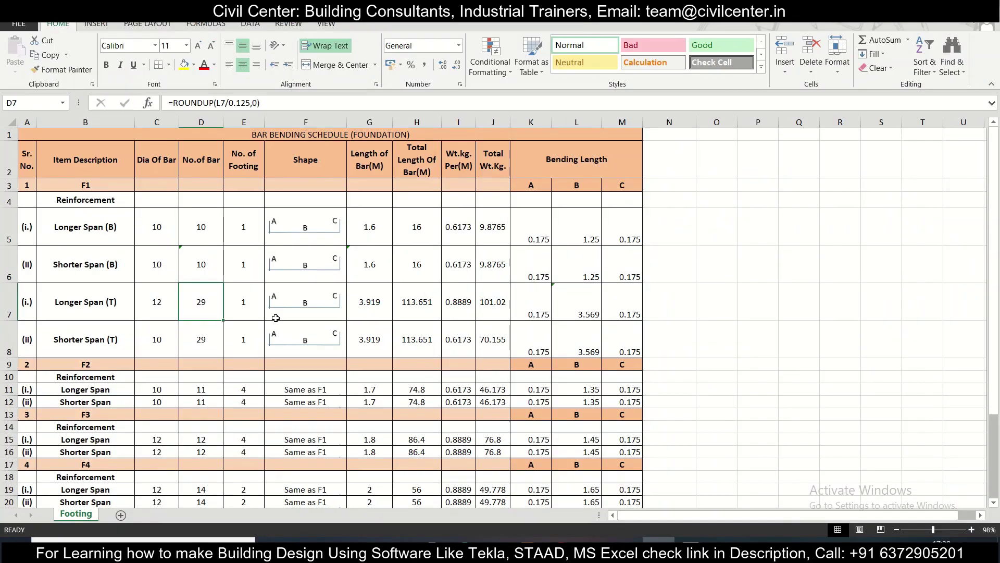
pyautogui.click(225, 104)
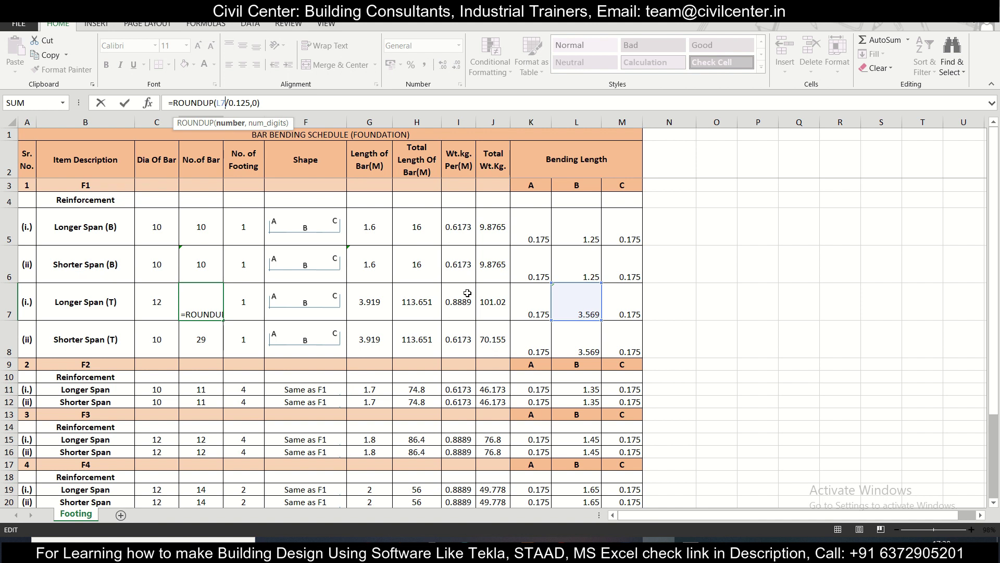
pyautogui.press('Return')
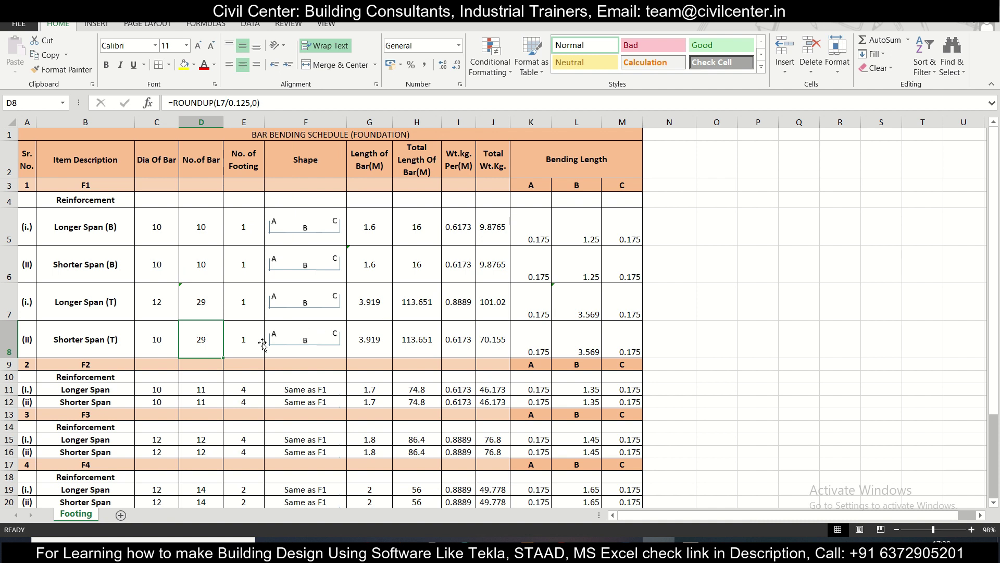
pyautogui.doubleClick(209, 344)
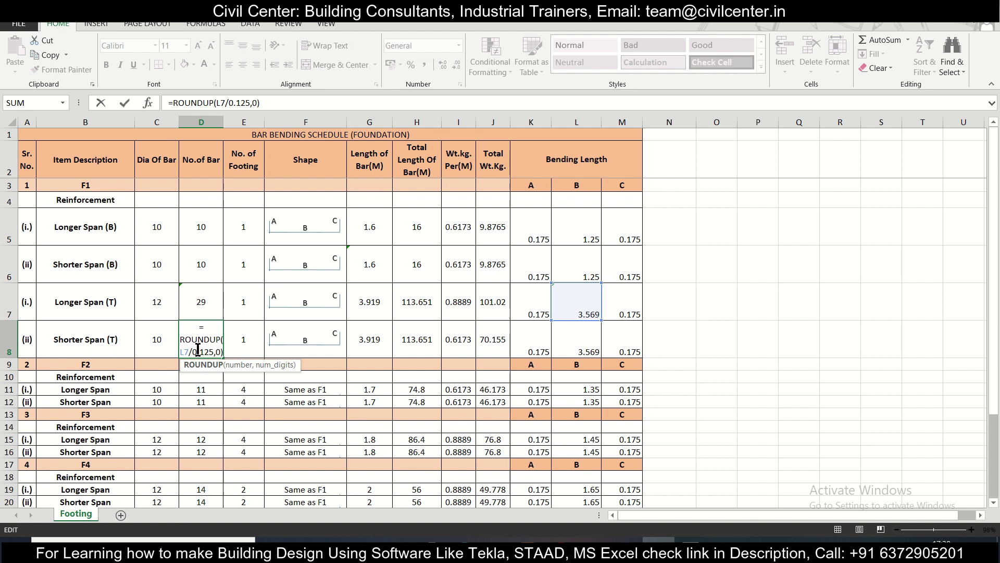
pyautogui.press('Return')
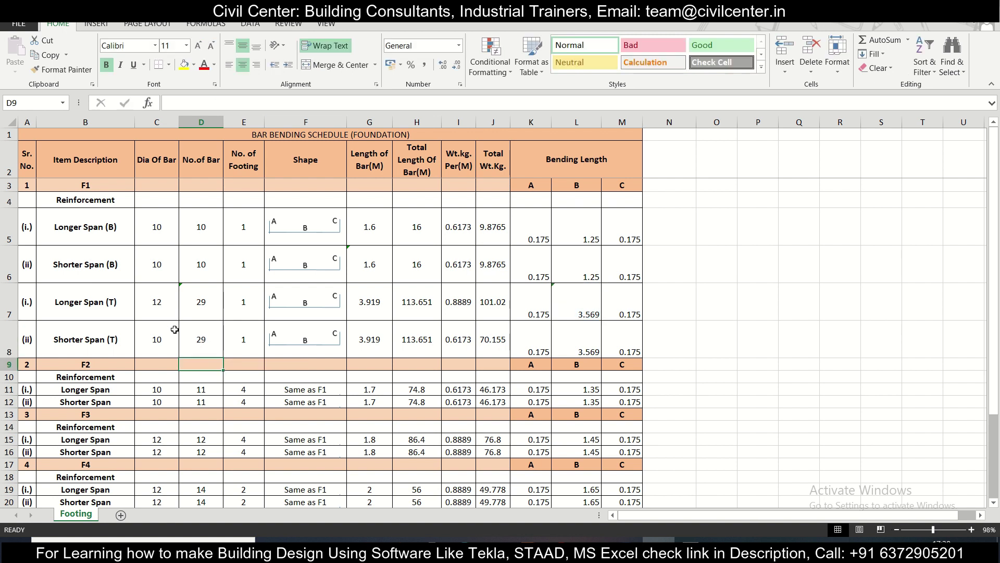
# Look up F1's top reinforcement in AutoCAD's Schedule of Foundation and set the Shorter Span (T) bar diameter in Excel to 16
pyautogui.click(372, 299)
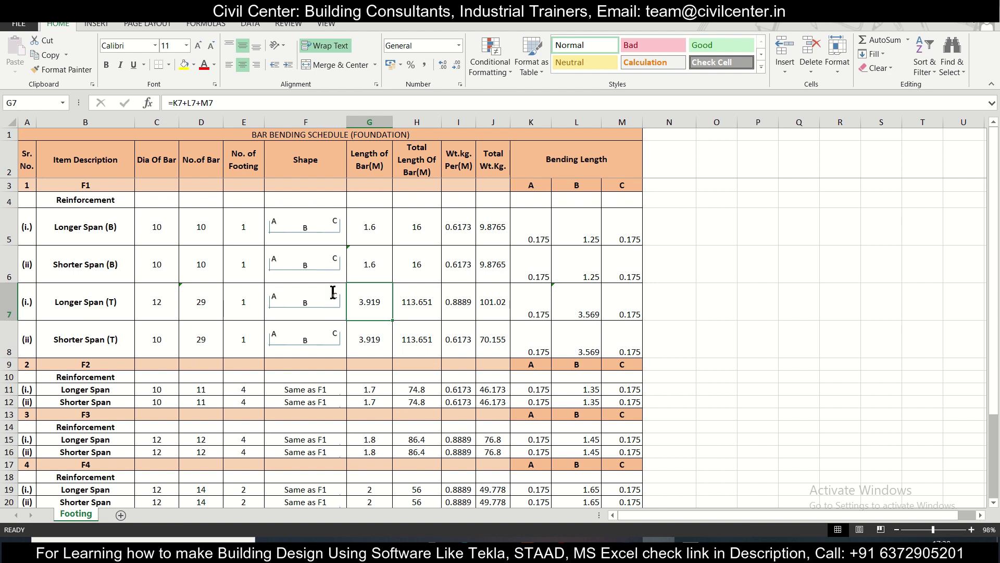
pyautogui.click(162, 347)
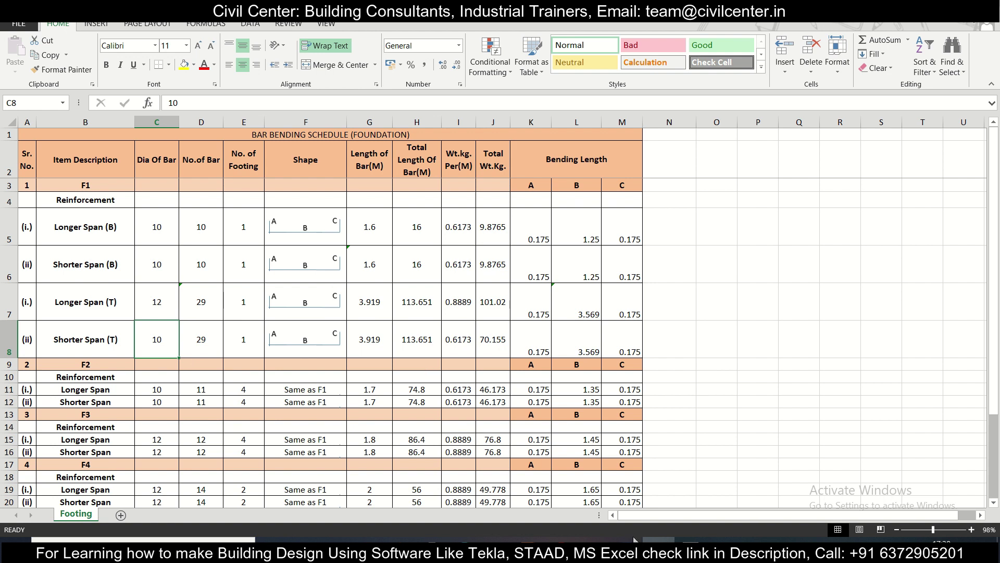
pyautogui.hotkey('alt', 'Tab')
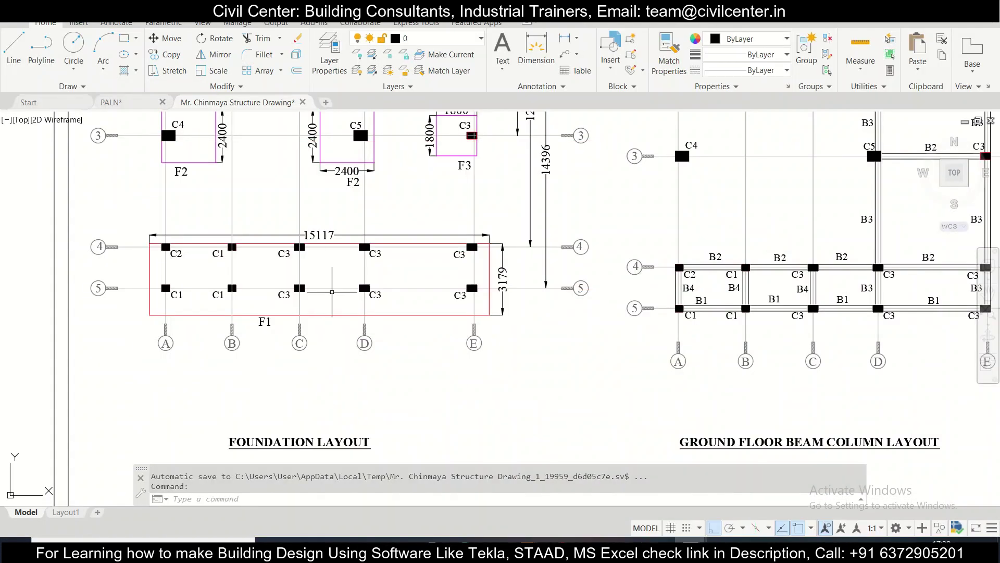
pyautogui.scroll(-4, 341, 284)
pyautogui.scroll(-2, 341, 283)
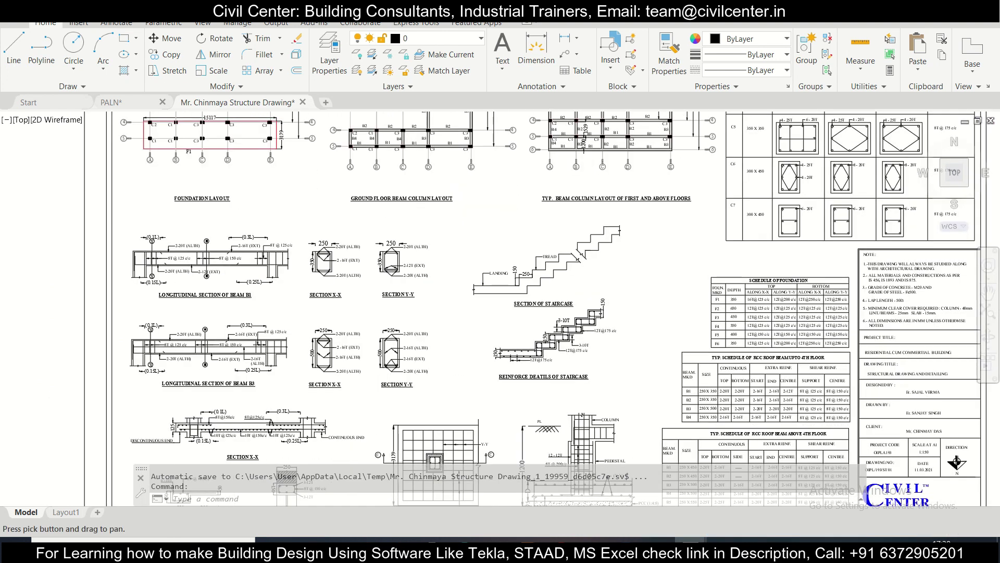
pyautogui.scroll(5, 529, 386)
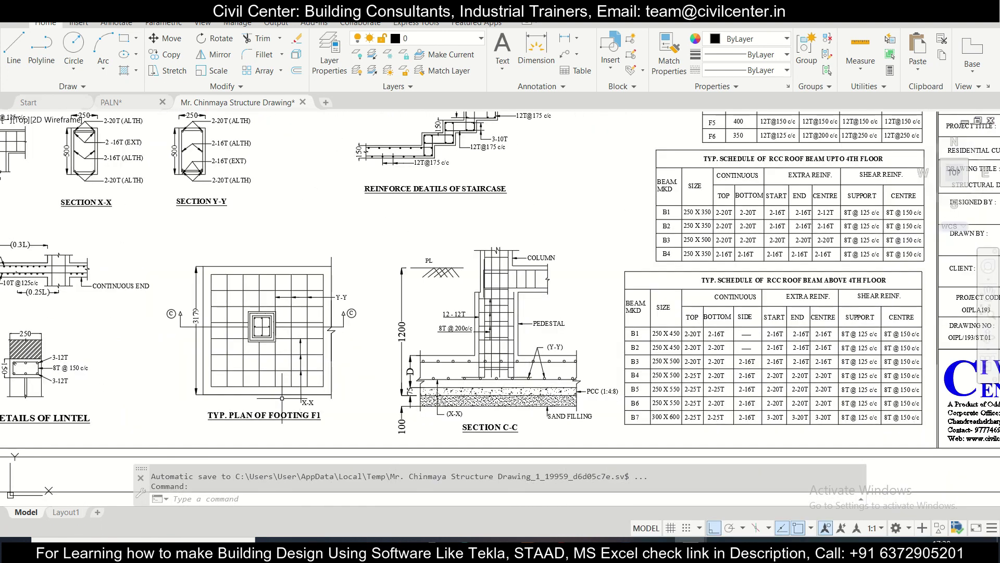
pyautogui.scroll(-3, 295, 359)
pyautogui.scroll(4, 297, 342)
pyautogui.scroll(2, 388, 337)
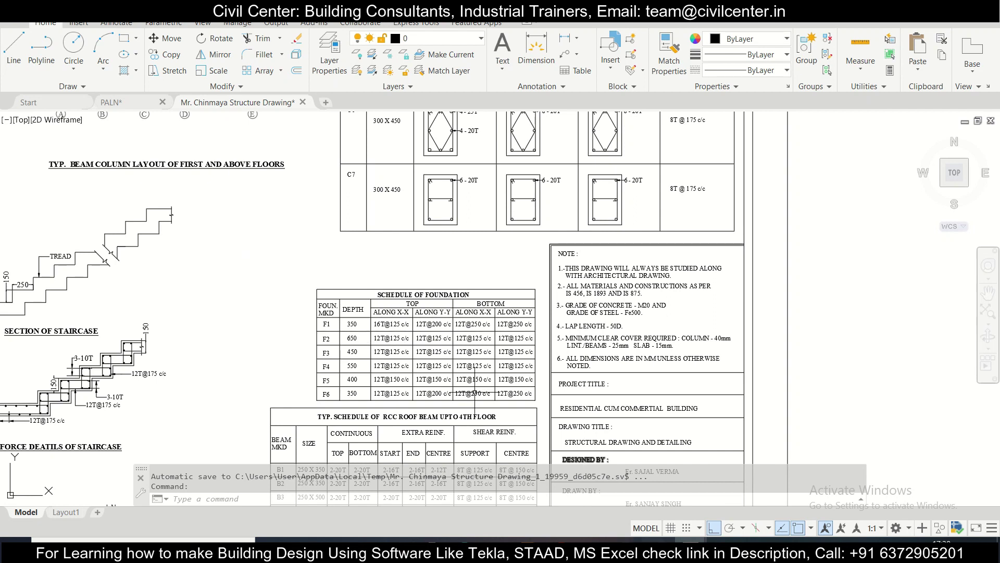
pyautogui.scroll(2, 346, 318)
pyautogui.hotkey('alt', 'Tab')
pyautogui.click(159, 338)
pyautogui.write('16')
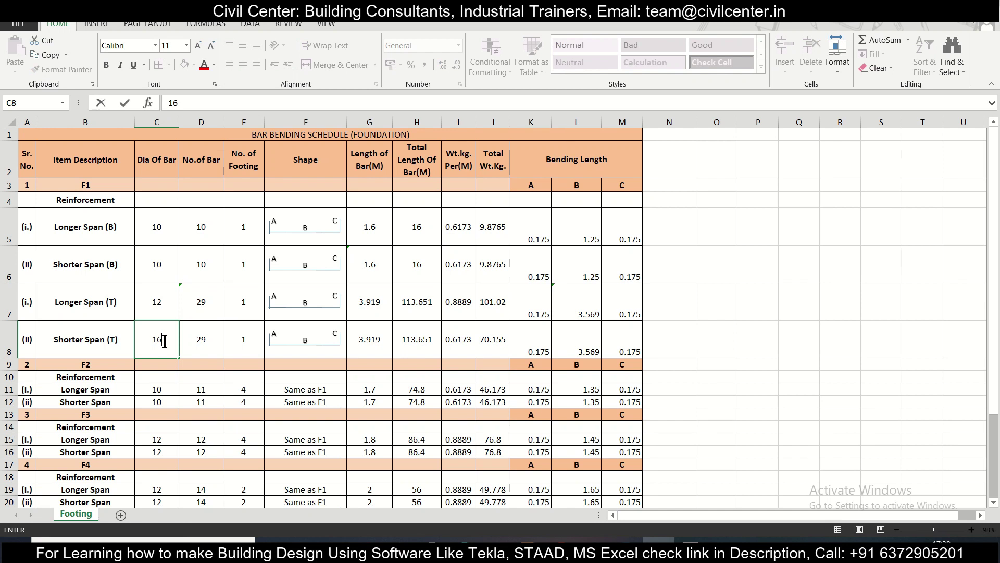
pyautogui.press('Return')
# Compare the Shorter Span (T) bar-count formula in Excel with footing F1's spans in AutoCAD's foundation layout
pyautogui.click(203, 337)
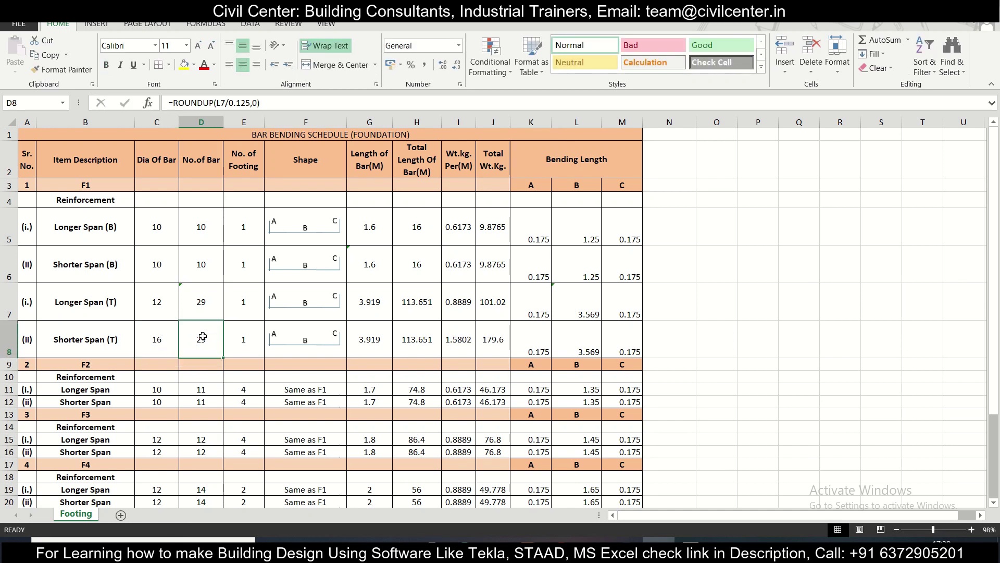
pyautogui.click(247, 346)
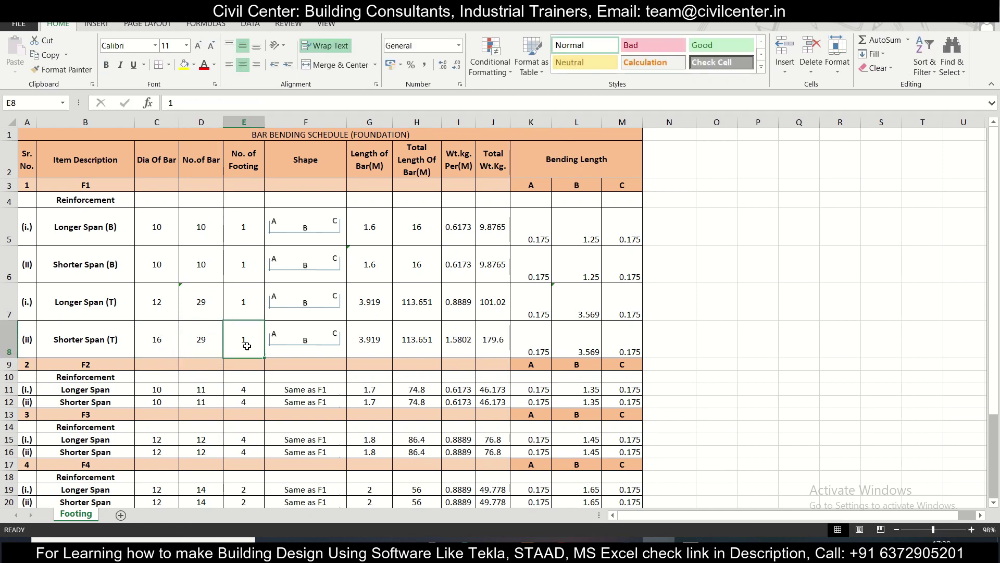
pyautogui.doubleClick(199, 338)
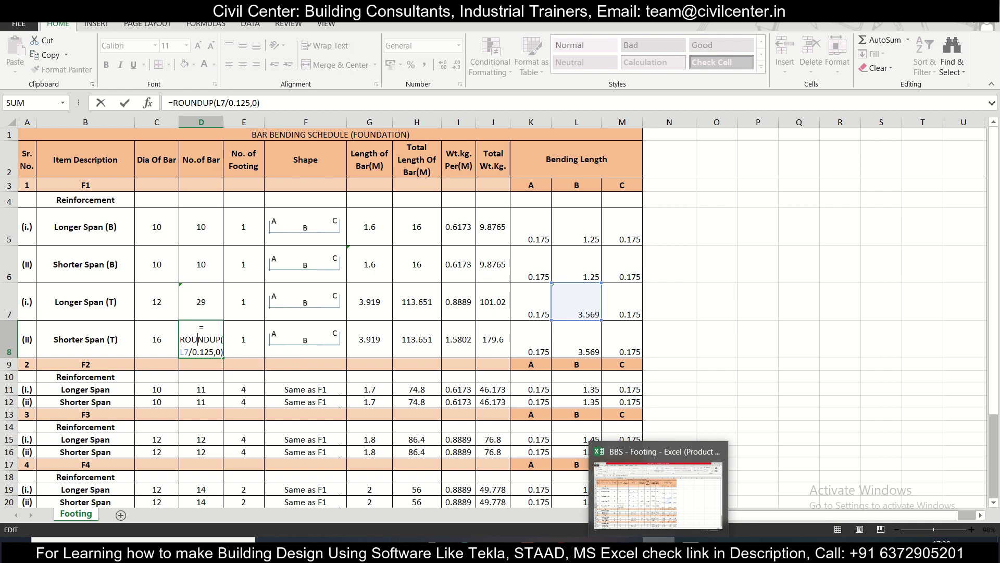
pyautogui.click(657, 539)
pyautogui.moveTo(66, 284)
pyautogui.mouseDown()
pyautogui.moveTo(243, 320)
pyautogui.moveTo(360, 207)
pyautogui.mouseUp()
pyautogui.moveTo(209, 261)
pyautogui.mouseDown()
pyautogui.moveTo(253, 266)
pyautogui.moveTo(256, 283)
pyautogui.mouseUp()
pyautogui.moveTo(156, 157); pyautogui.dragTo(290, 347)
pyautogui.scroll(5, 196, 239)
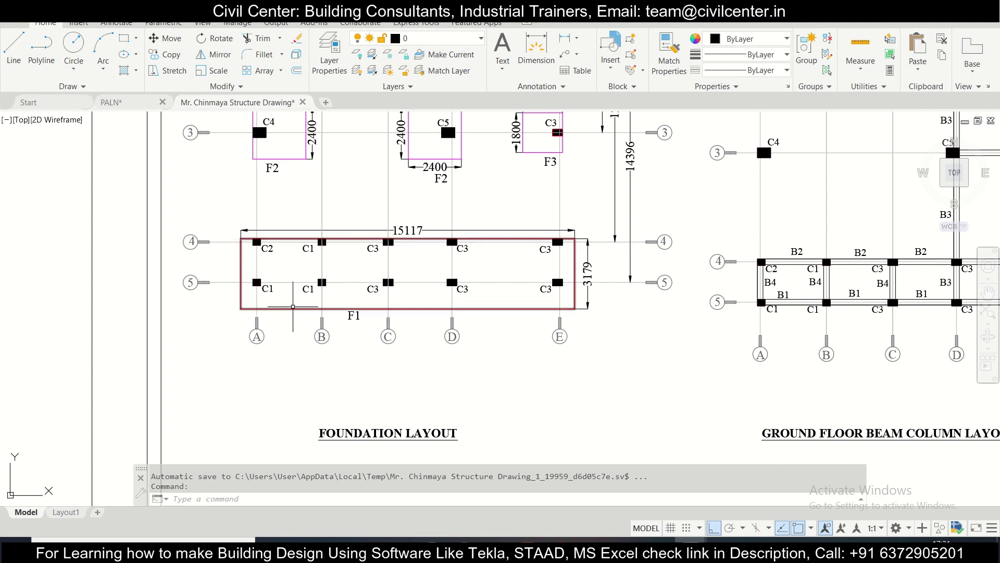
pyautogui.scroll(-2, 250, 307)
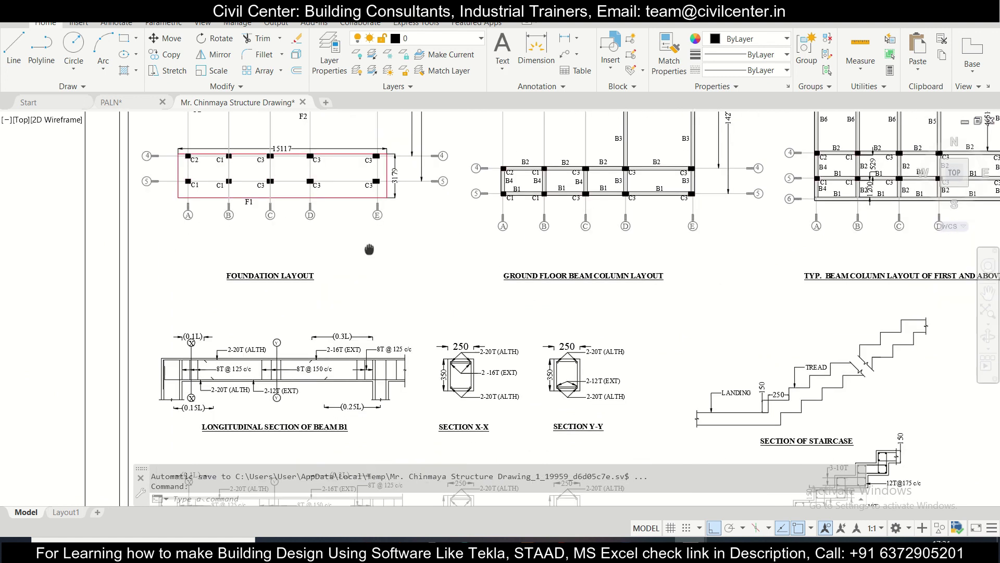
pyautogui.moveTo(428, 348); pyautogui.dragTo(372, 279)
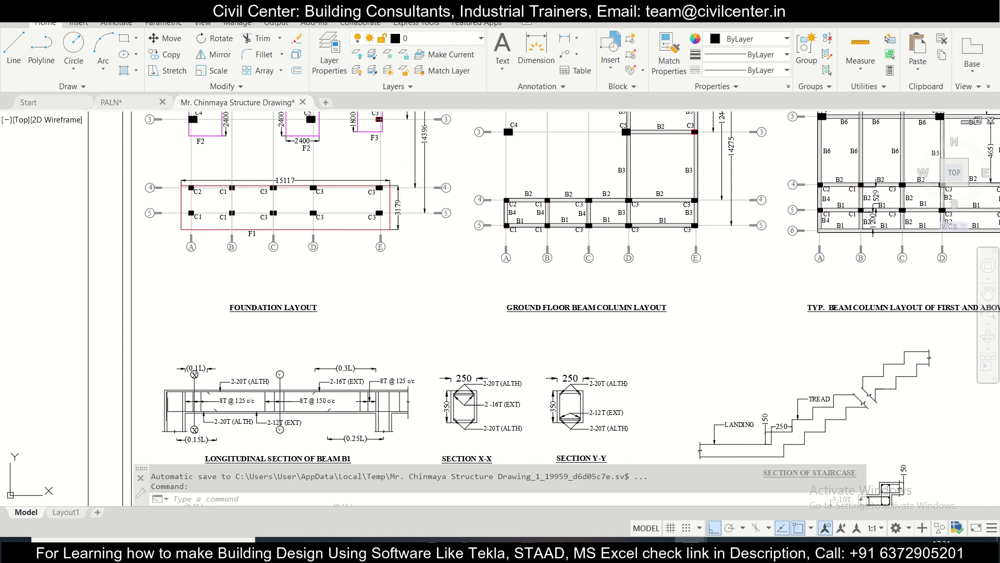
pyautogui.click(653, 540)
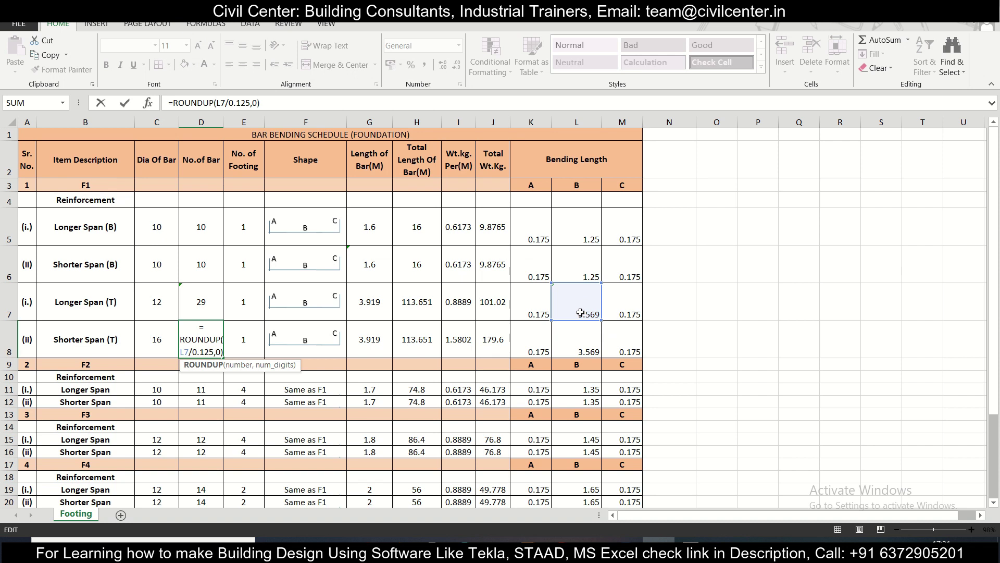
# Check the Shorter Span (T) bar spacing against F1's row in AutoCAD's Schedule of Foundation and keep the formula =ROUNDUP(L7/0.125,0) in Excel
pyautogui.click(659, 539)
pyautogui.scroll(-3, 575, 286)
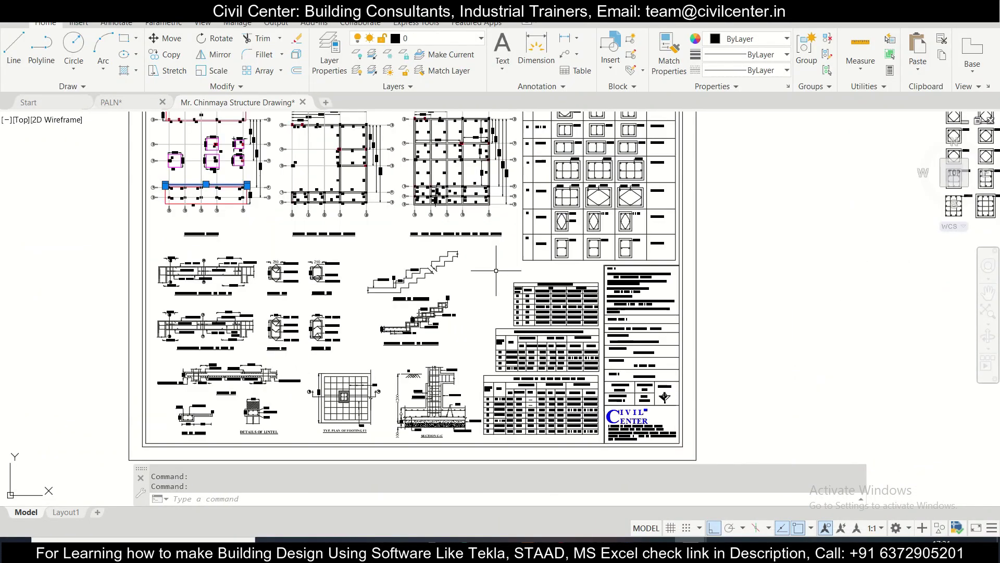
pyautogui.scroll(5, 575, 286)
pyautogui.scroll(2, 500, 302)
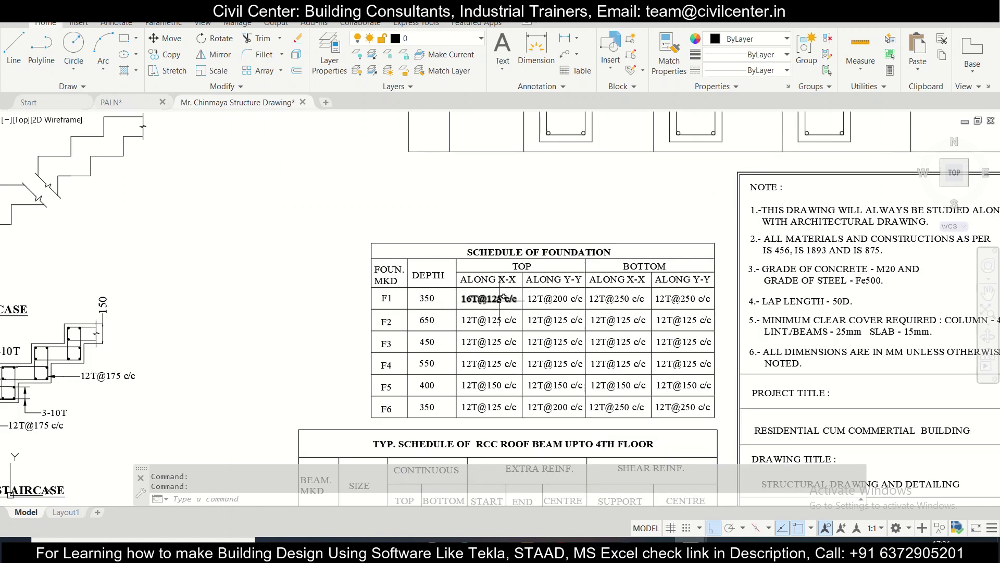
pyautogui.click(659, 540)
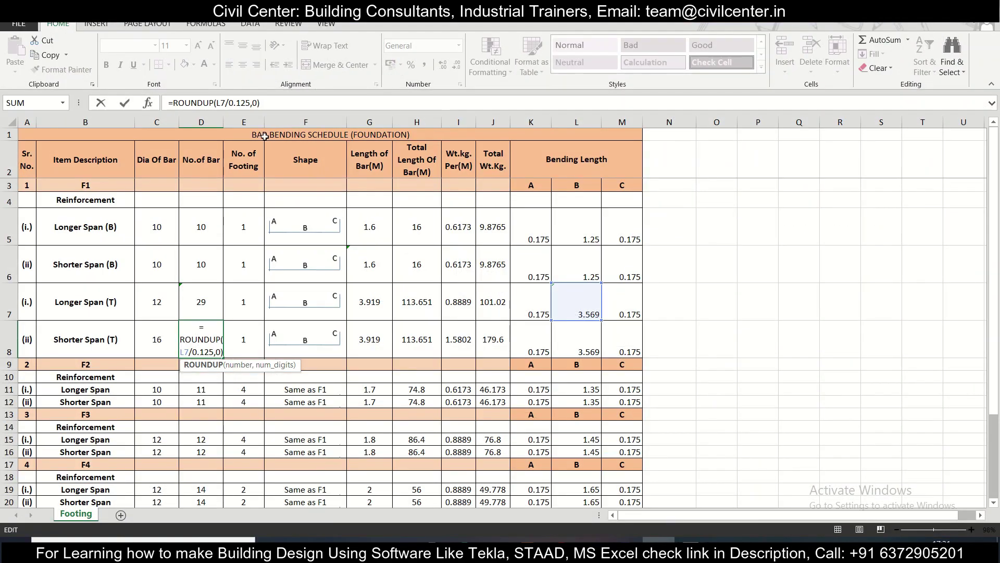
pyautogui.click(249, 105)
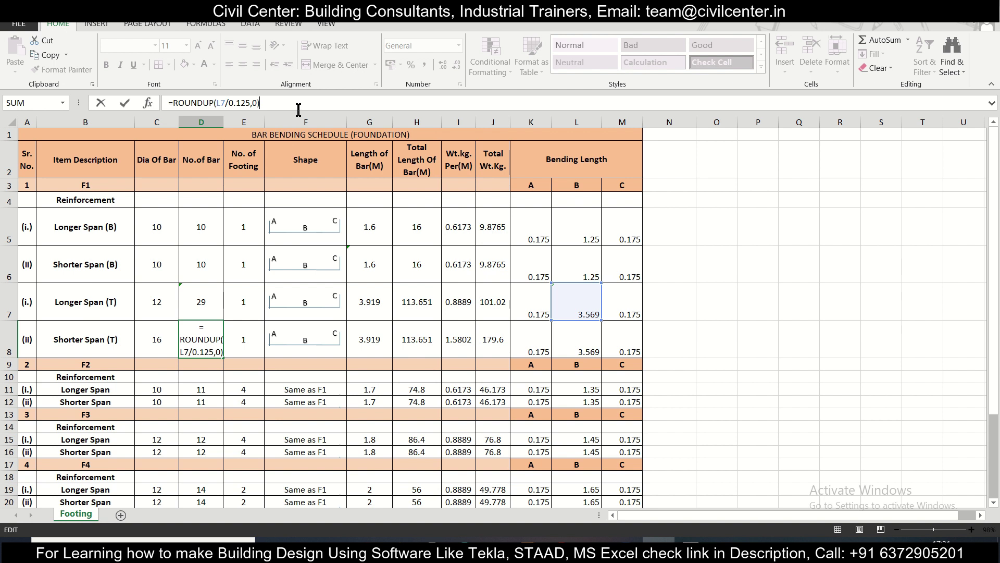
pyautogui.press('Return')
# Set the Length of Bar in F1's Shorter Span (T) row to the formula =SUM(K8:M8)
pyautogui.click(199, 341)
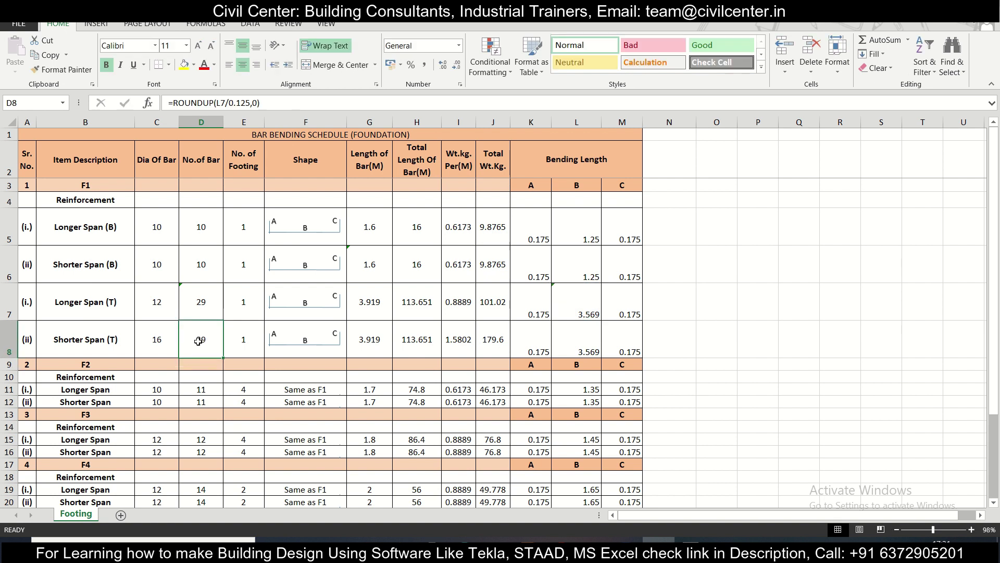
pyautogui.click(296, 344)
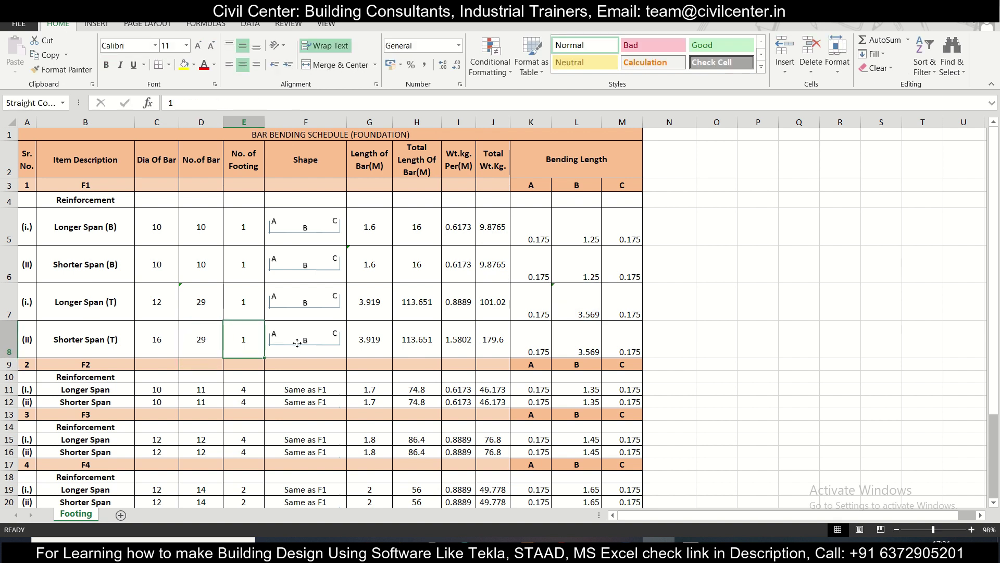
pyautogui.click(386, 343)
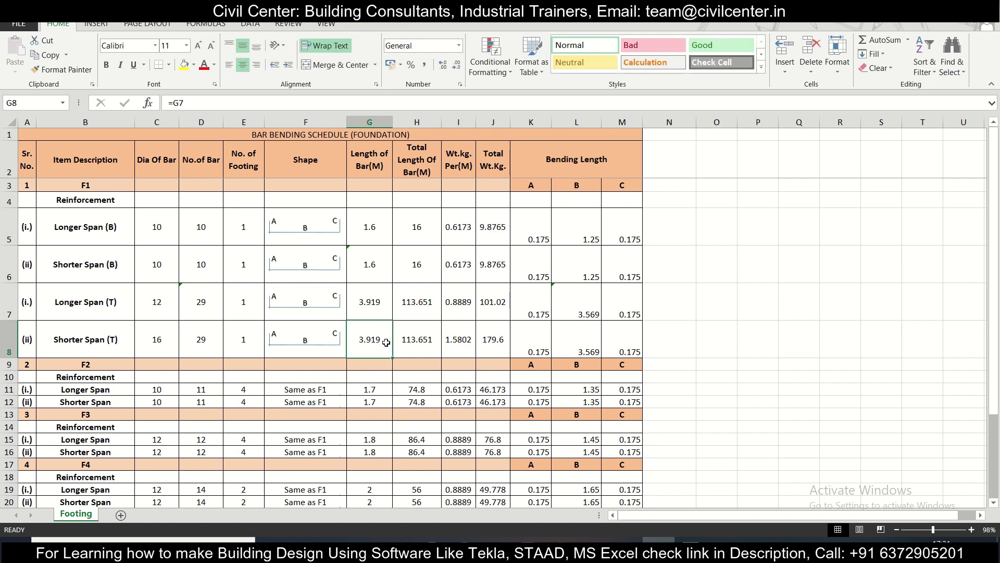
pyautogui.doubleClick(386, 342)
pyautogui.press('Escape')
pyautogui.write('=sum(')
pyautogui.moveTo(523, 336); pyautogui.dragTo(627, 334)
pyautogui.press('Return')
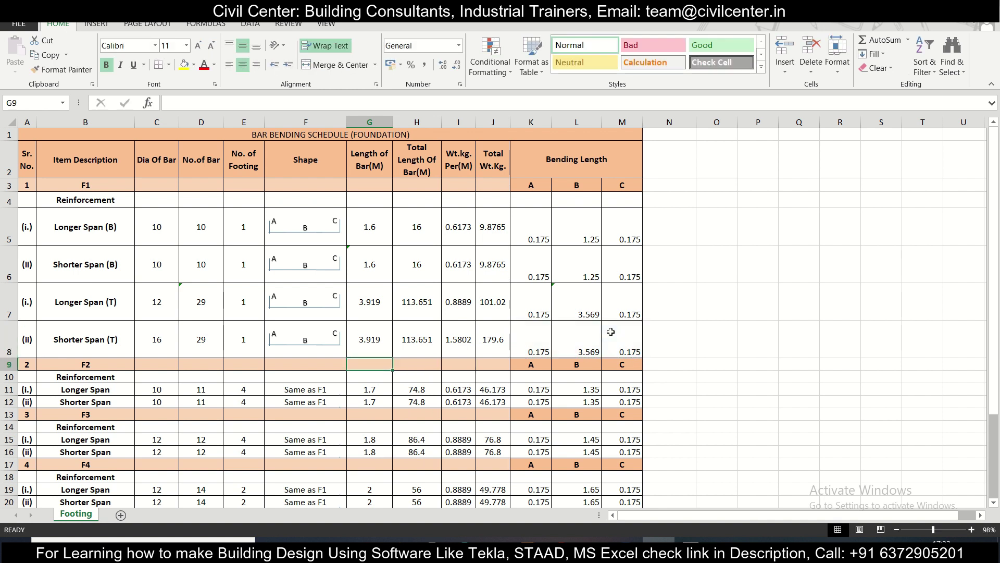
pyautogui.click(366, 329)
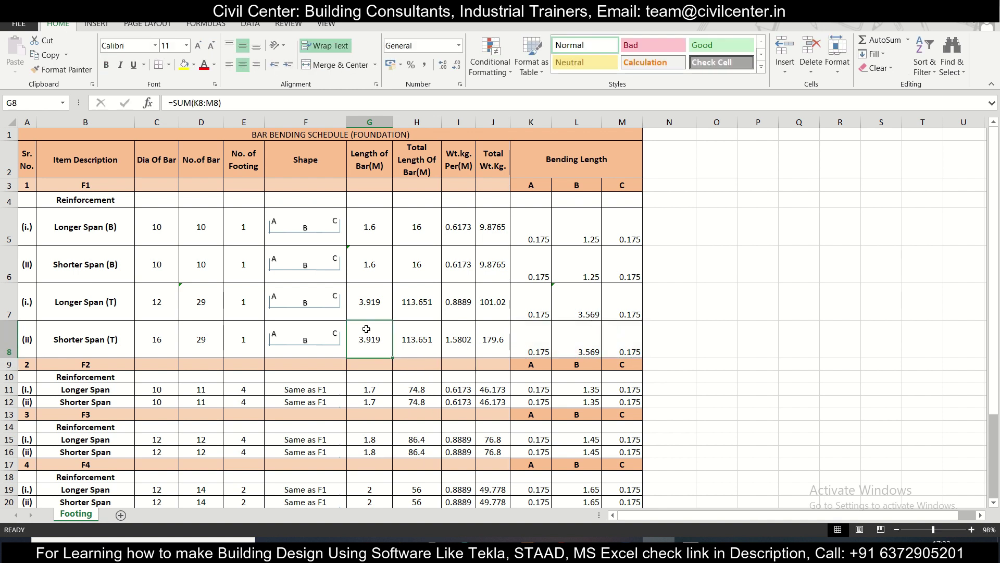
# Compare the Shorter Span (T) bending length B formula in Excel with F1's dimensions in AutoCAD's foundation layout
pyautogui.click(585, 338)
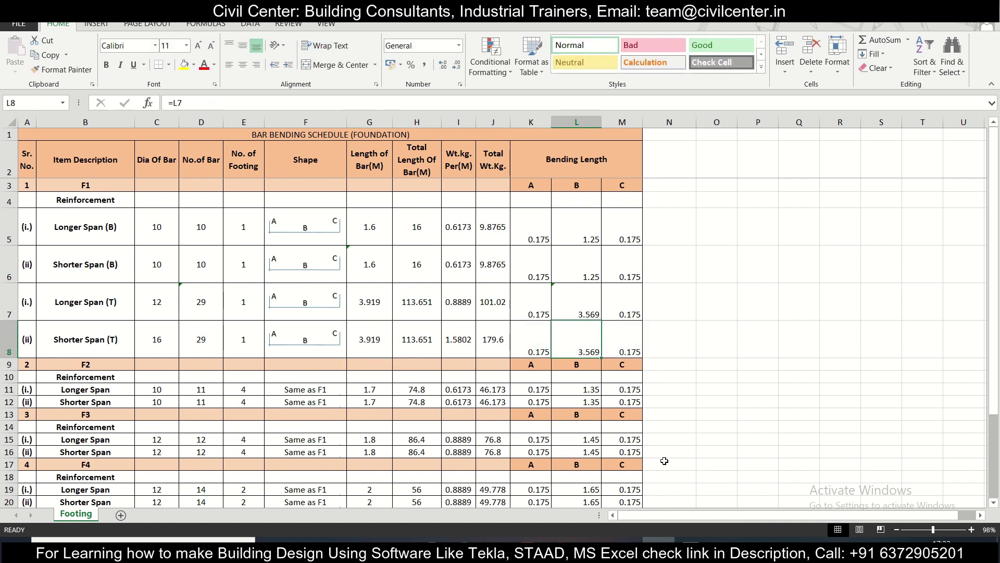
pyautogui.click(659, 539)
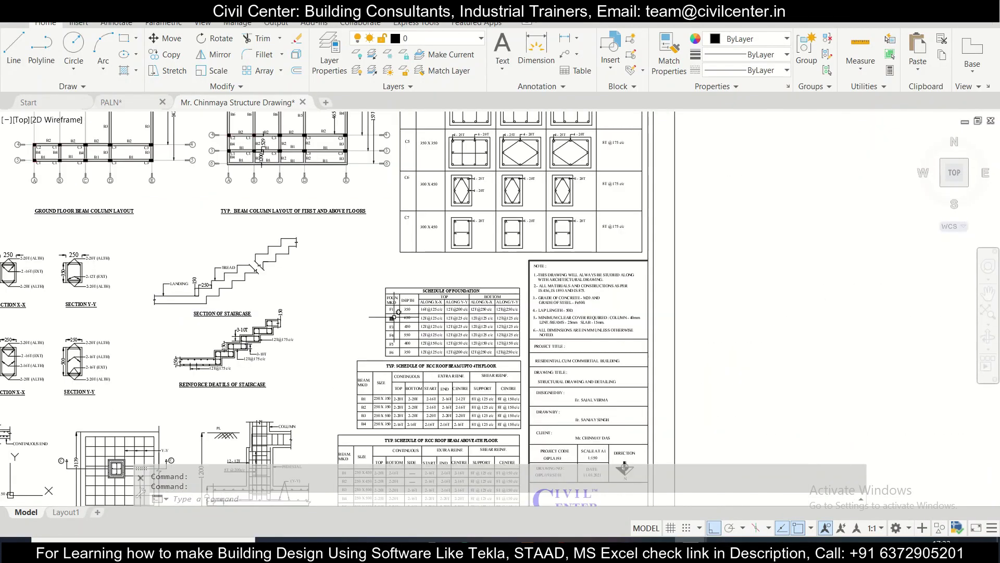
pyautogui.hscroll(-5, 393, 316)
pyautogui.scroll(4, 250, 250)
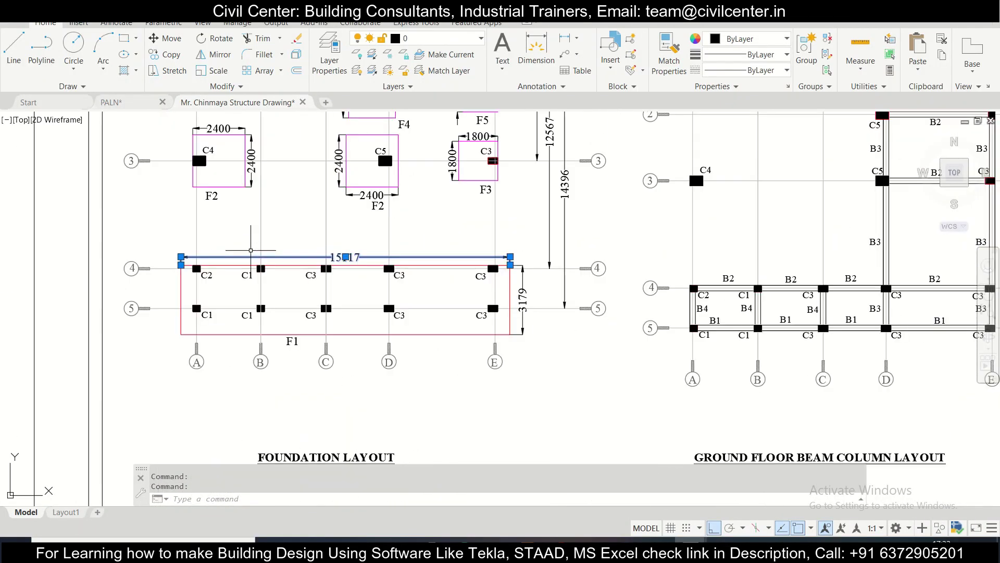
pyautogui.scroll(2, 251, 250)
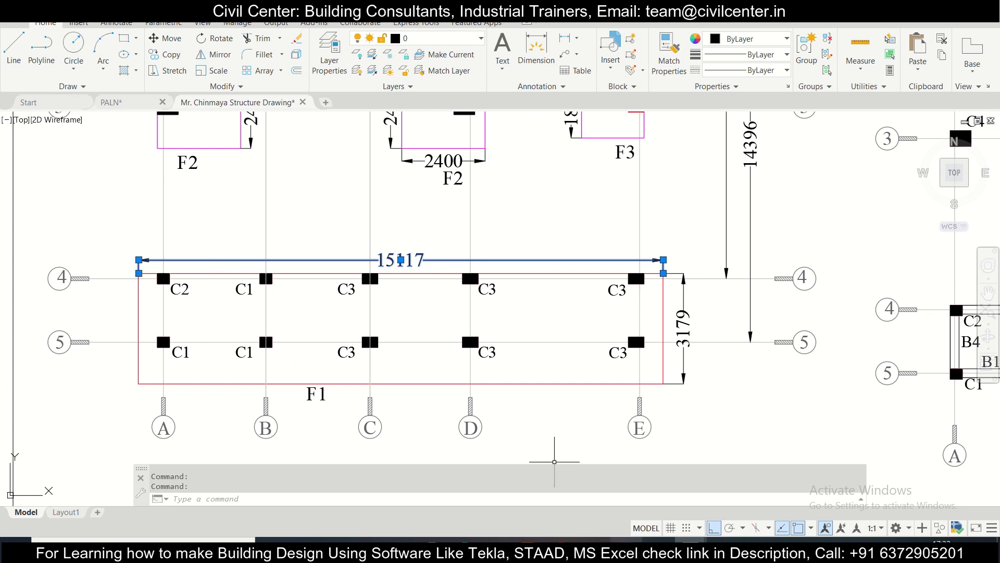
pyautogui.click(659, 539)
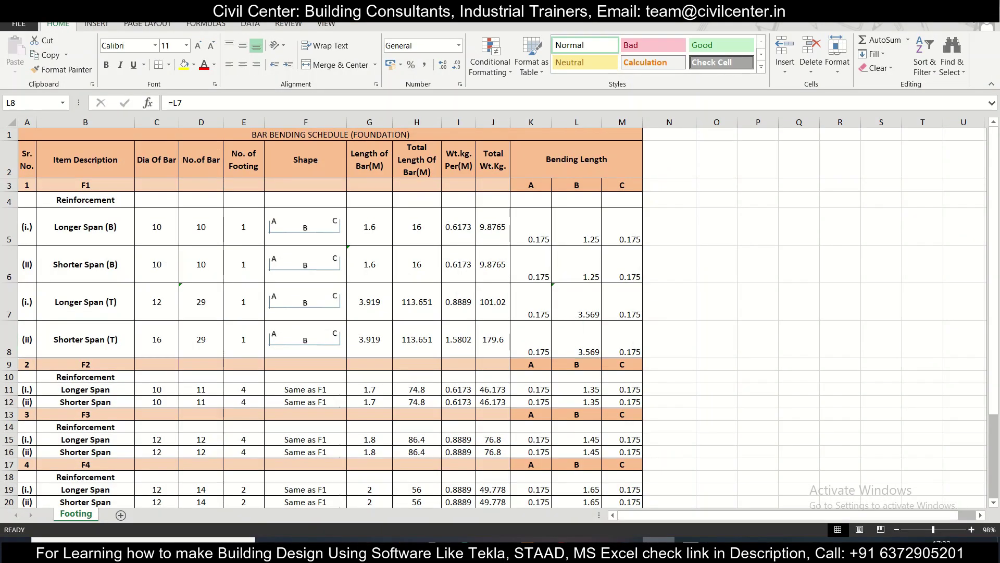
# Examine the bar directions in AutoCAD's typical plan of footing F1 and Section C-C
pyautogui.hotkey('alt', 'Tab')
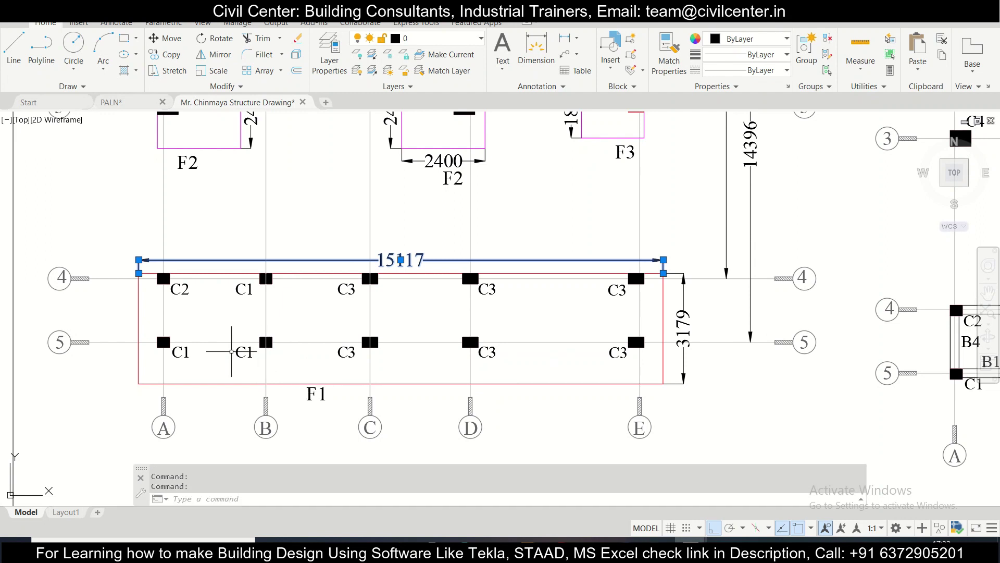
pyautogui.scroll(-3, 178, 334)
pyautogui.moveTo(377, 469); pyautogui.dragTo(411, 314)
pyautogui.scroll(2, 451, 292)
pyautogui.scroll(-6, 451, 292)
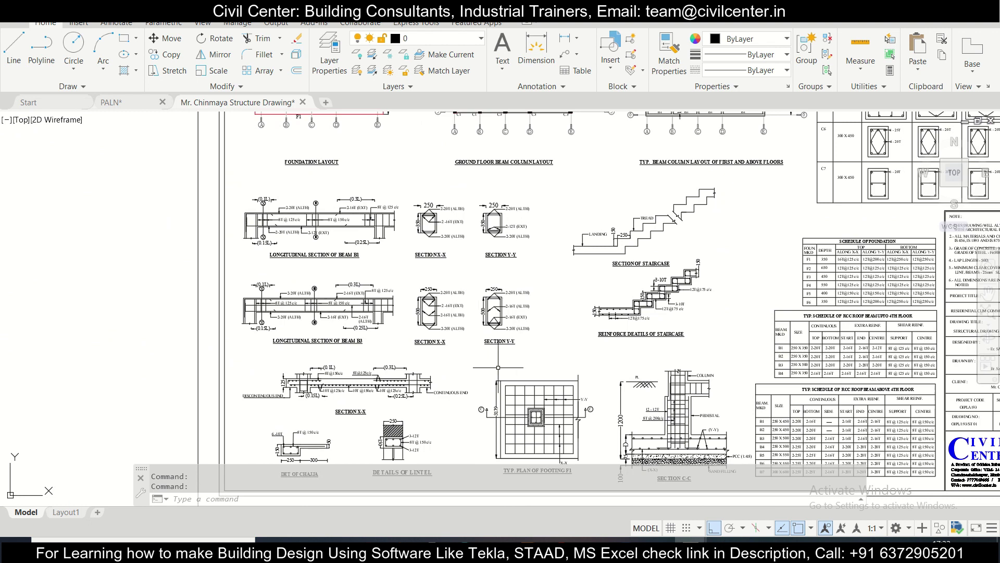
pyautogui.scroll(2, 516, 285)
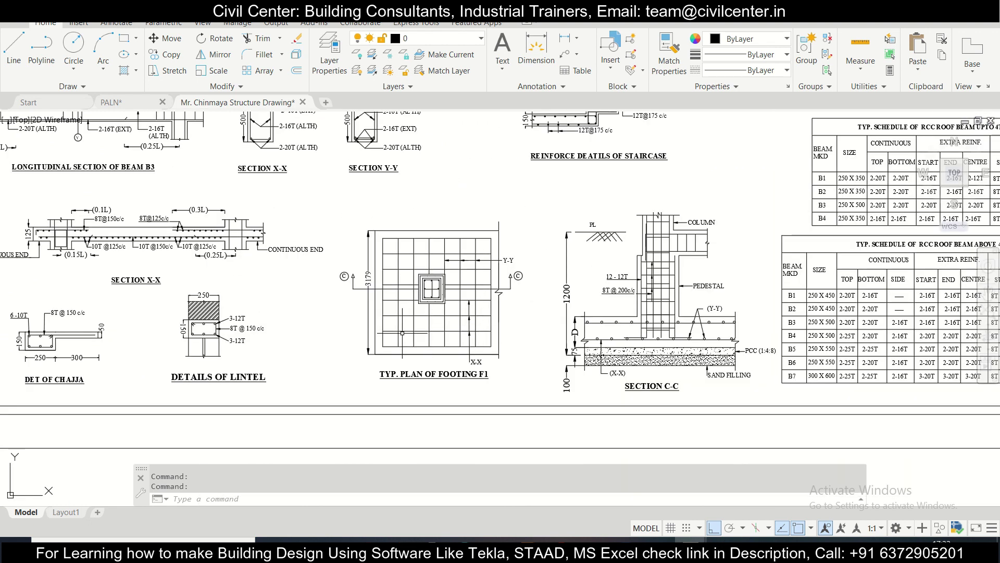
# Review footing F1's overall dimensions in AutoCAD's foundation layout and clear the selection of its length dimension
pyautogui.scroll(-2, 233, 186)
pyautogui.moveTo(234, 186); pyautogui.dragTo(280, 270)
pyautogui.scroll(2, 280, 271)
pyautogui.click(281, 209)
pyautogui.scroll(2, 279, 269)
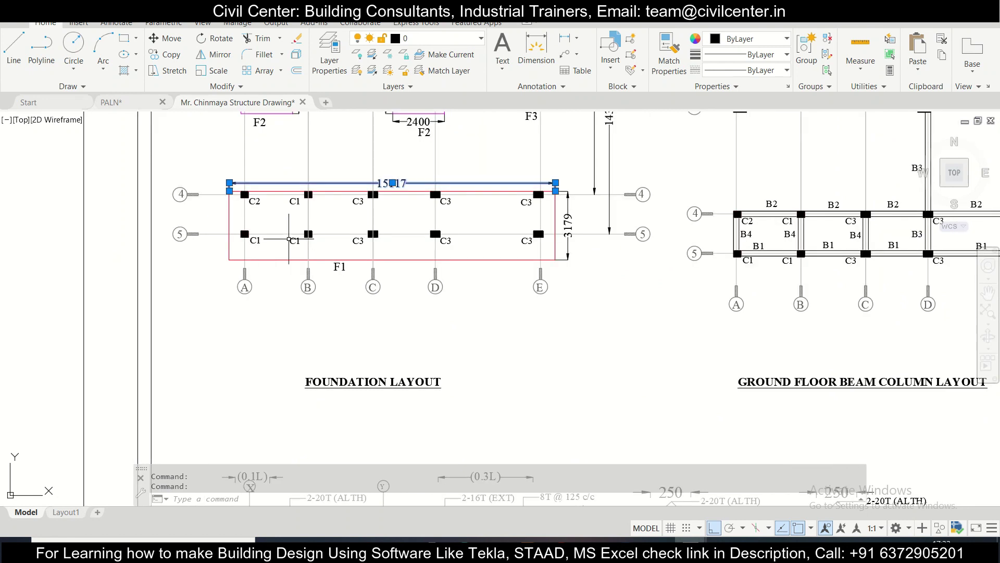
pyautogui.scroll(2, 400, 179)
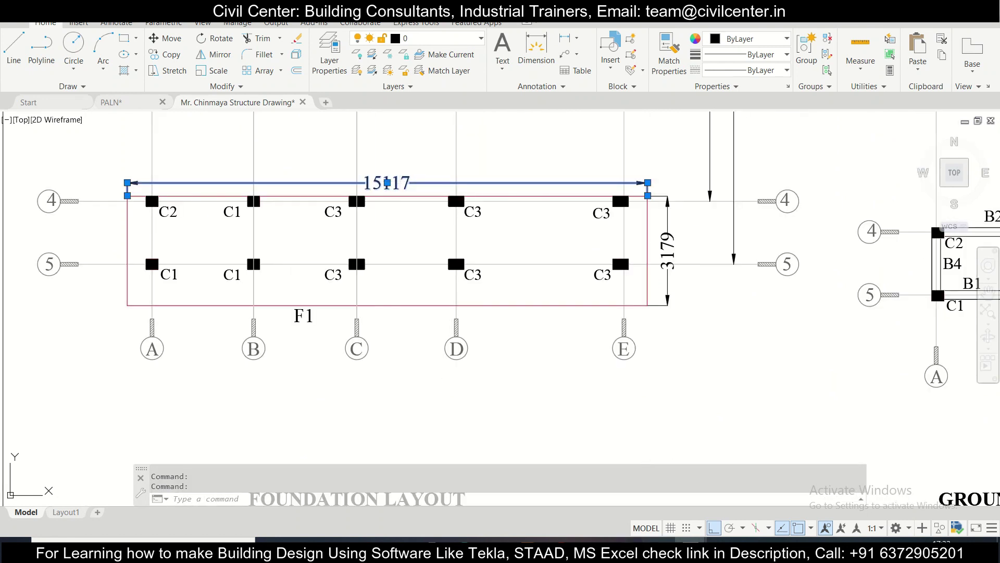
pyautogui.click(659, 539)
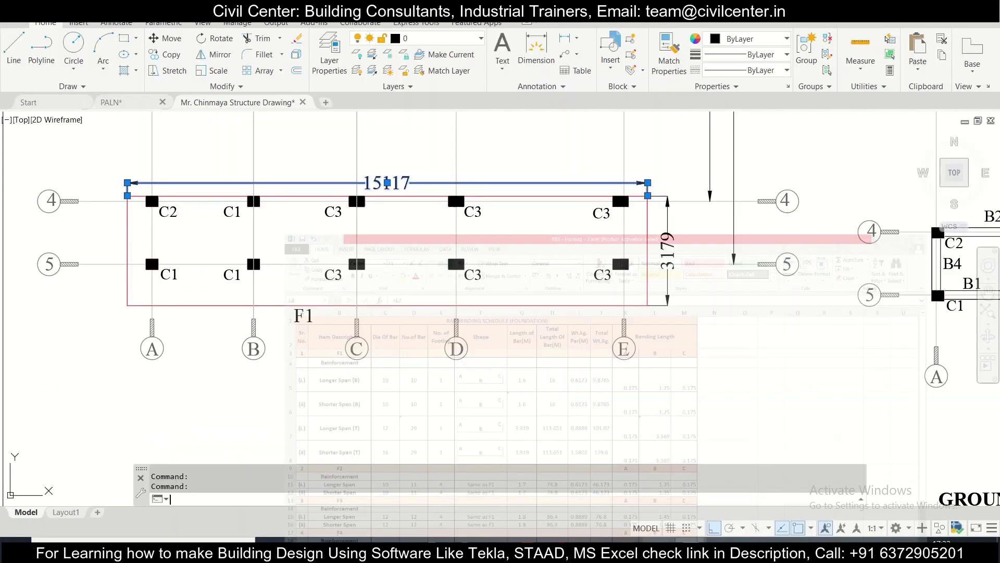
pyautogui.click(593, 539)
pyautogui.press('Escape')
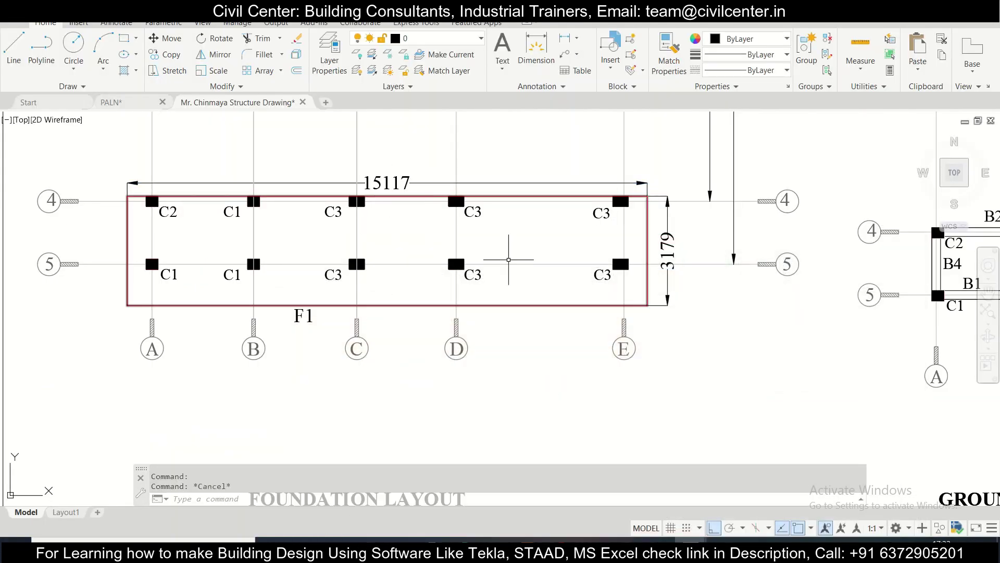
# Switch to Excel, set bending length B in F1's Shorter Span (T) row to =15.117-0.15, and check it against F1's length in AutoCAD
pyautogui.click(659, 540)
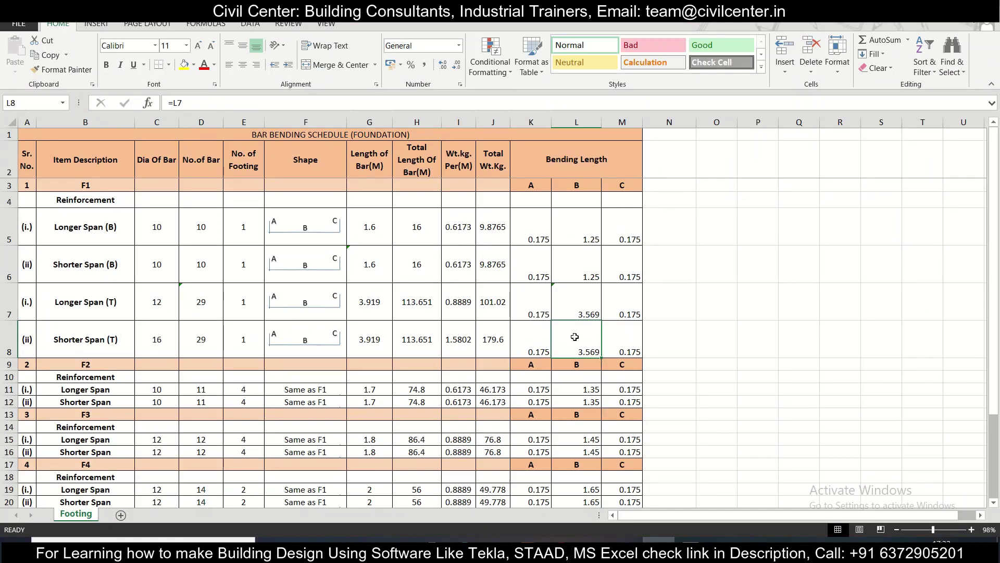
pyautogui.write('=15.117-0')
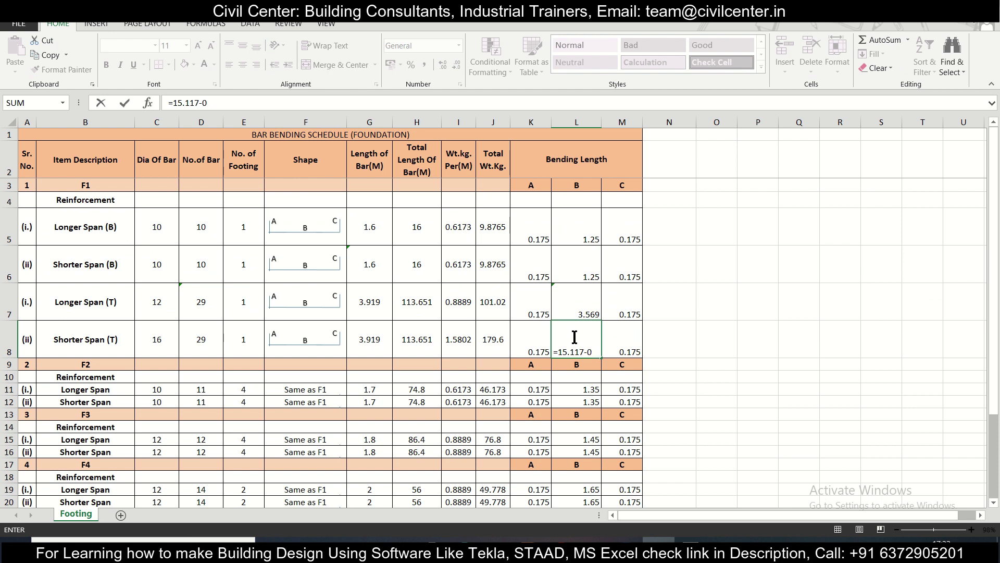
pyautogui.write('15')
pyautogui.press('Return')
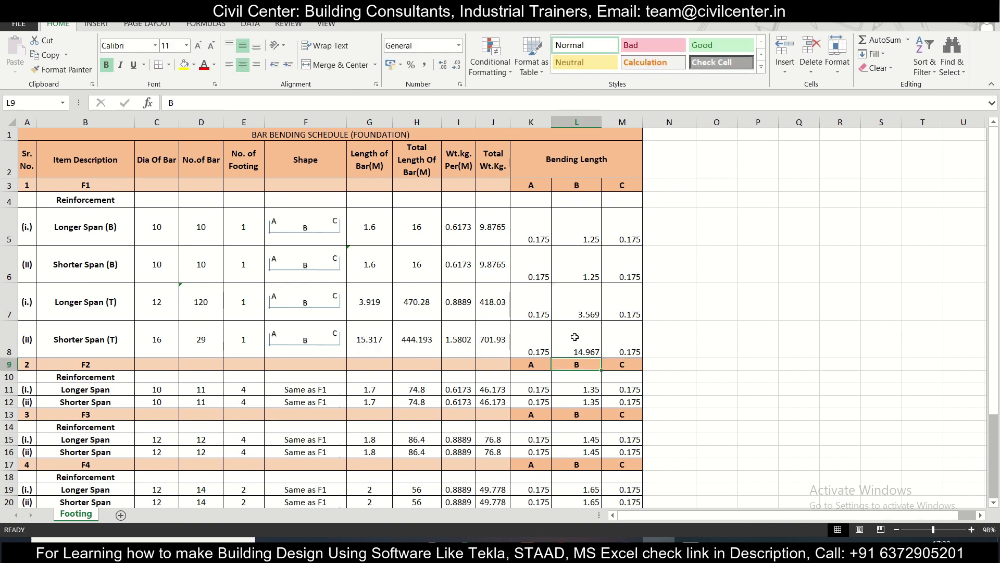
pyautogui.click(575, 336)
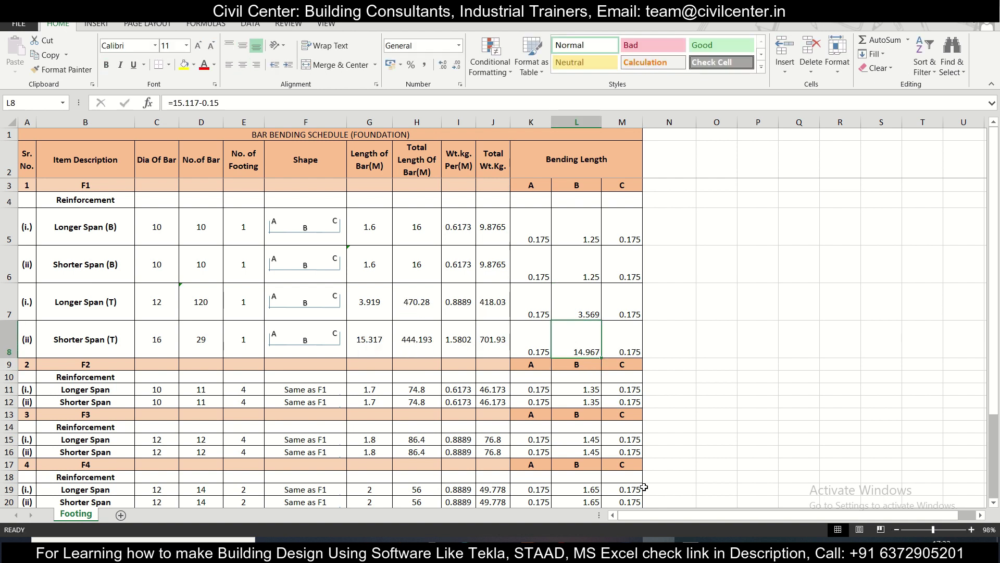
pyautogui.click(659, 539)
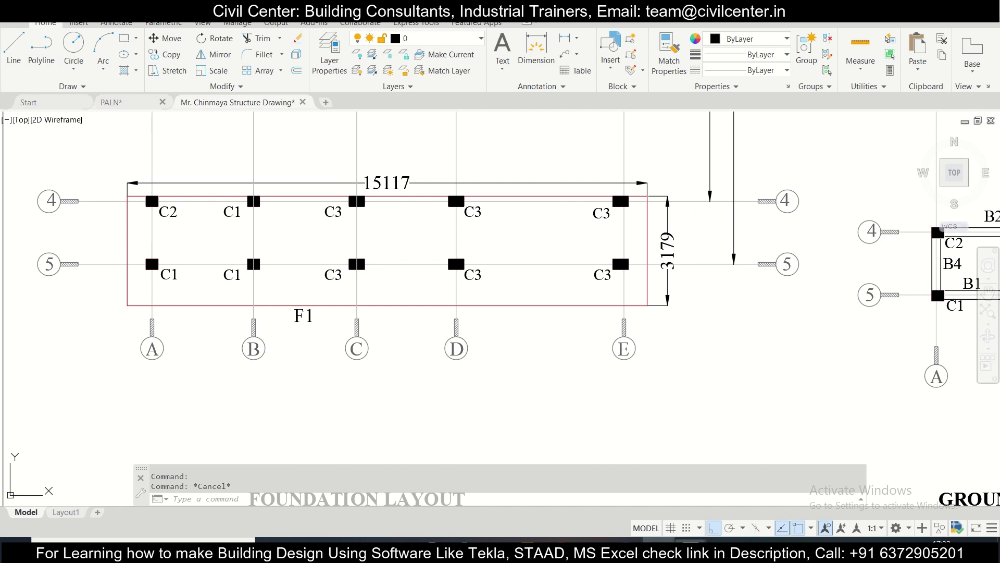
pyautogui.click(659, 540)
# Examine the Length of Bar and Total Length of Bar formulas in F1's Shorter Span (T) row
pyautogui.doubleClick(376, 338)
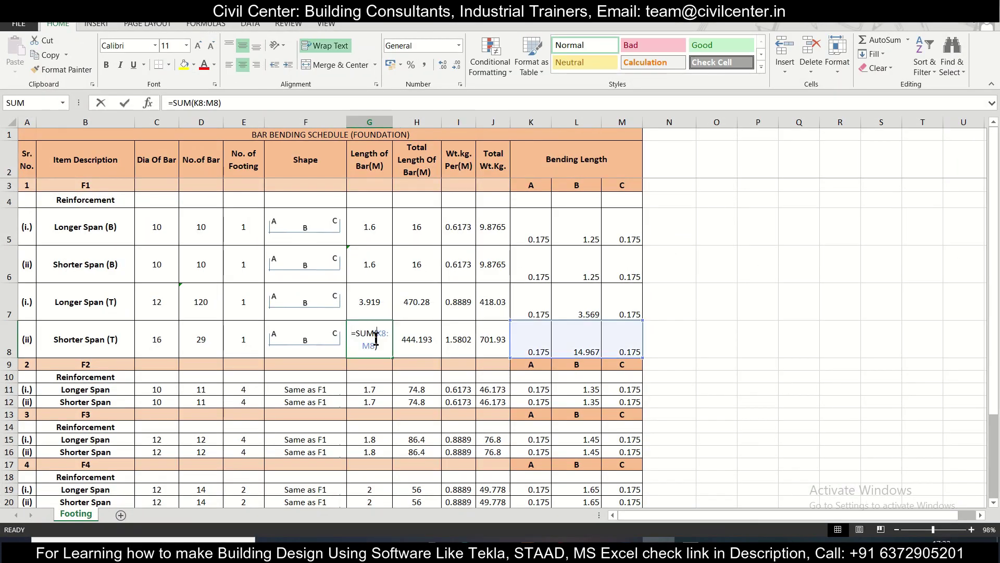
pyautogui.press('Escape')
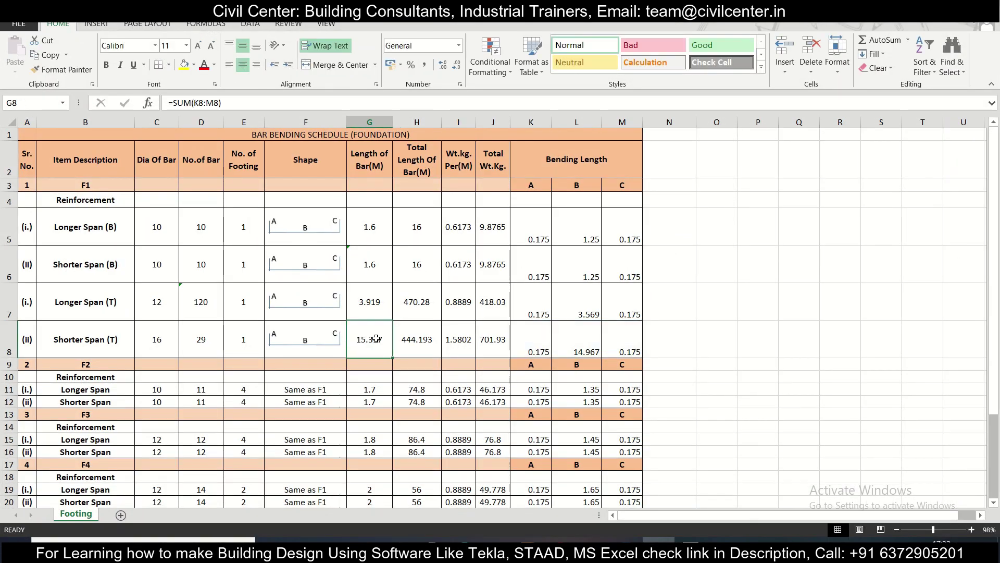
pyautogui.doubleClick(420, 338)
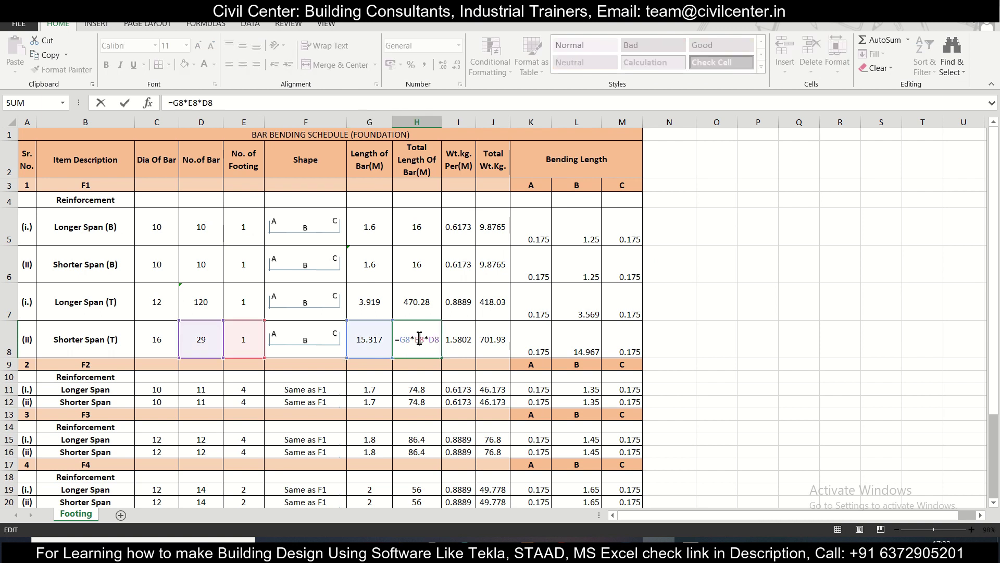
pyautogui.doubleClick(423, 338)
pyautogui.press('Escape')
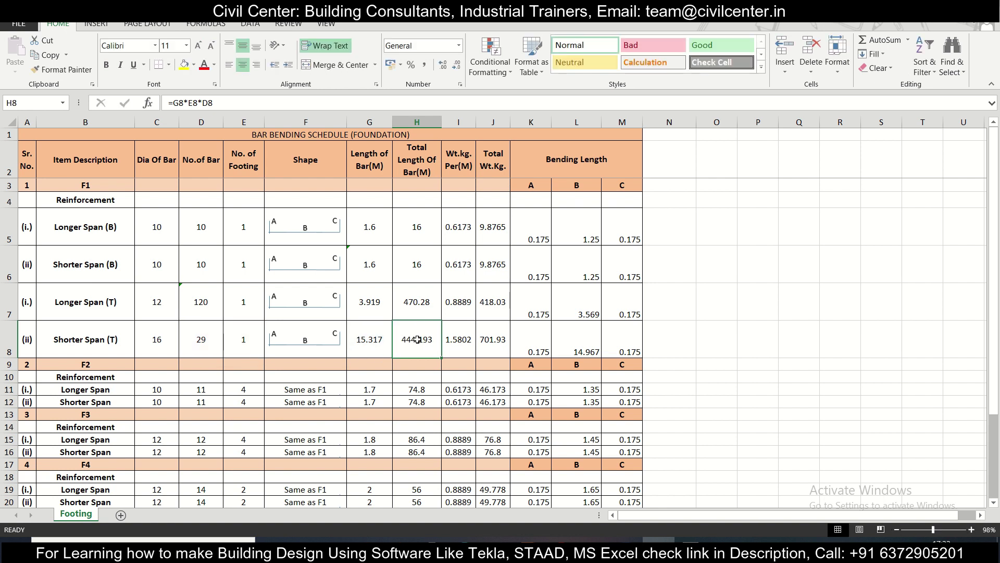
# Examine the weight per metre and total weight formulas in F1's Shorter Span (T) row and the cells they reference
pyautogui.doubleClick(465, 341)
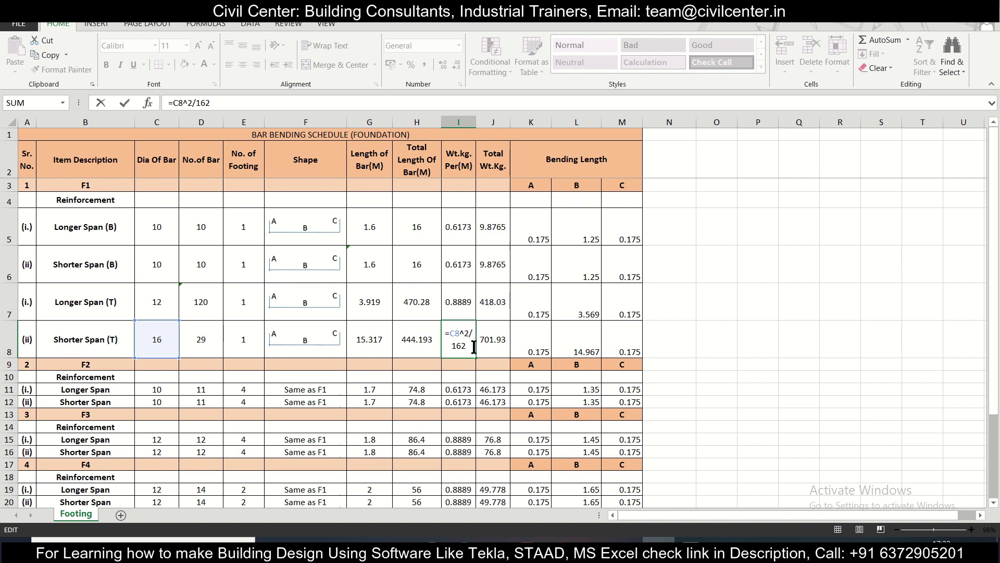
pyautogui.hotkey('ctrl', 'Return')
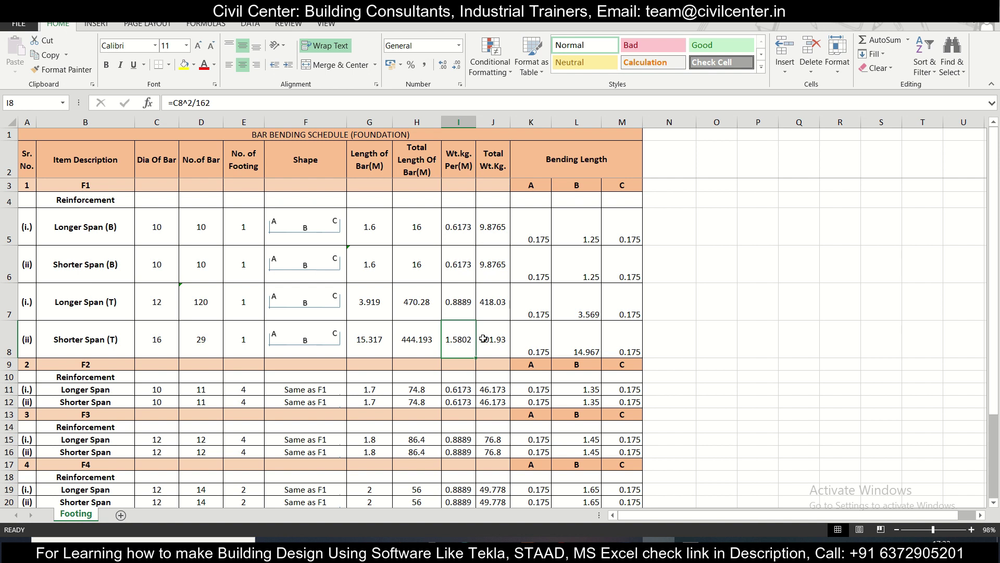
pyautogui.click(503, 341)
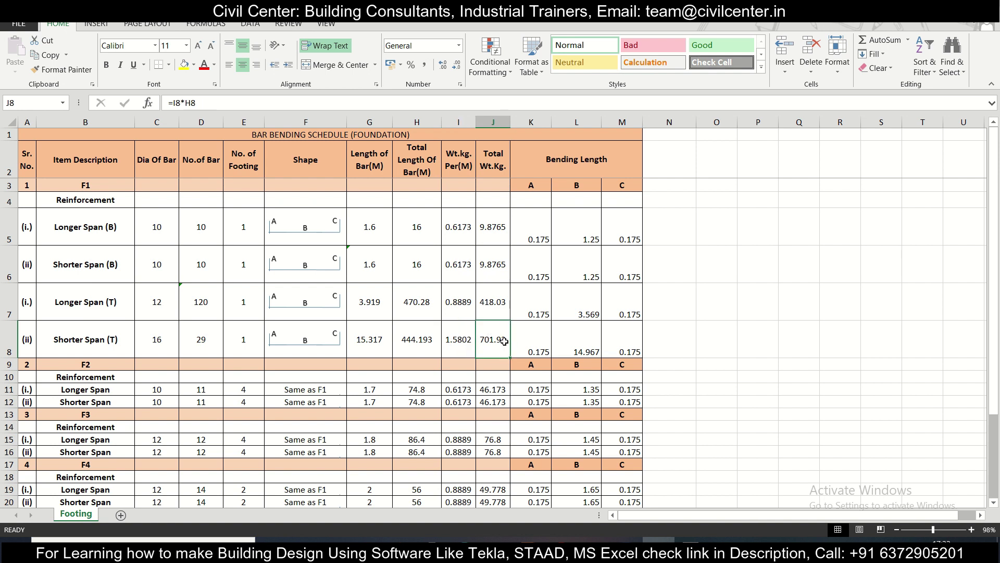
pyautogui.doubleClick(504, 341)
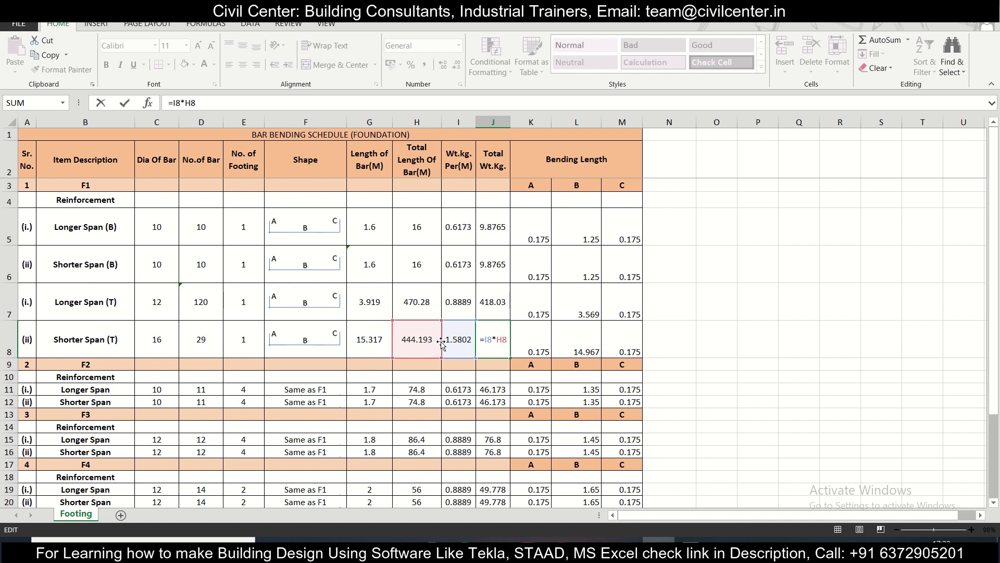
pyautogui.hotkey('ctrl', 'Return')
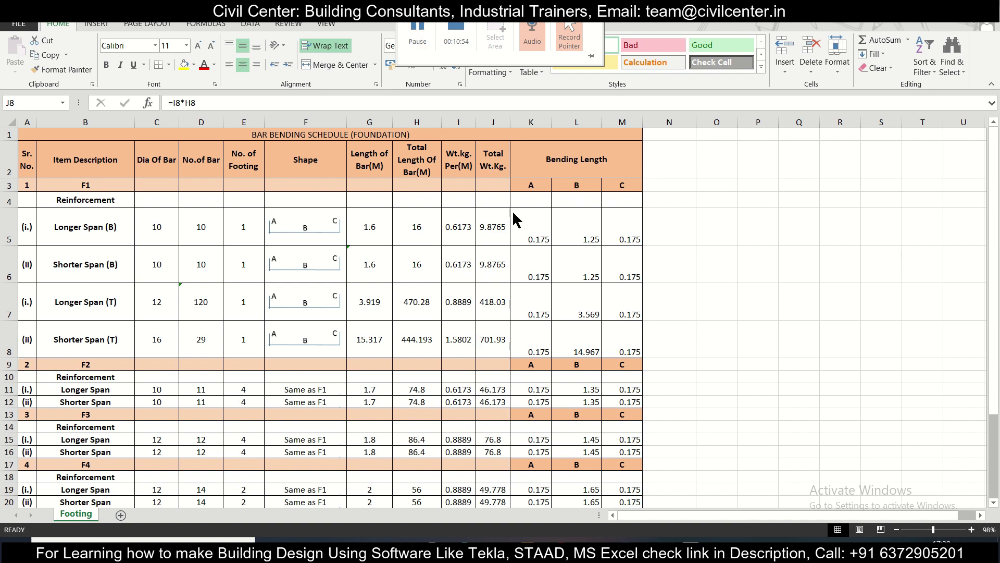
pyautogui.click(426, 337)
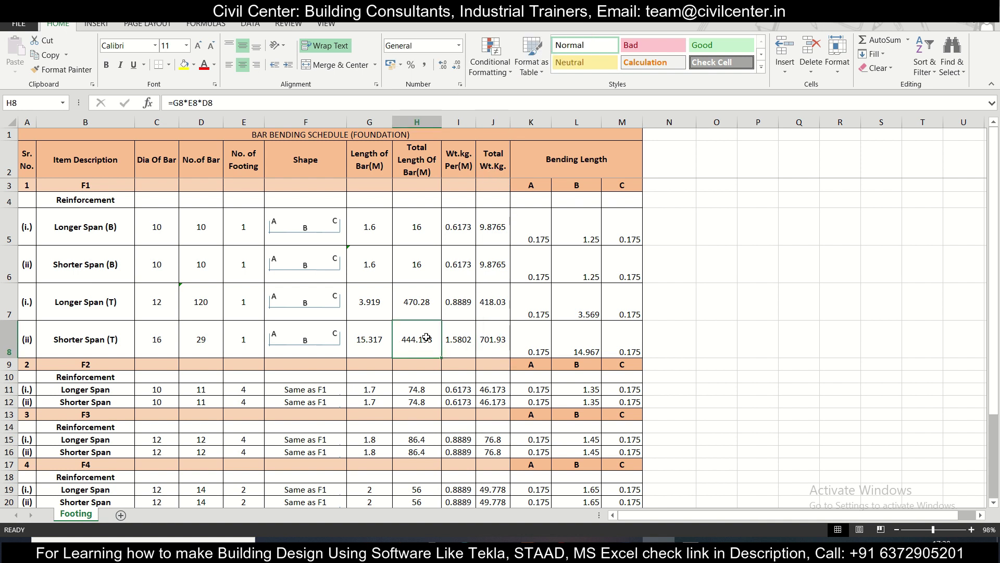
pyautogui.click(448, 331)
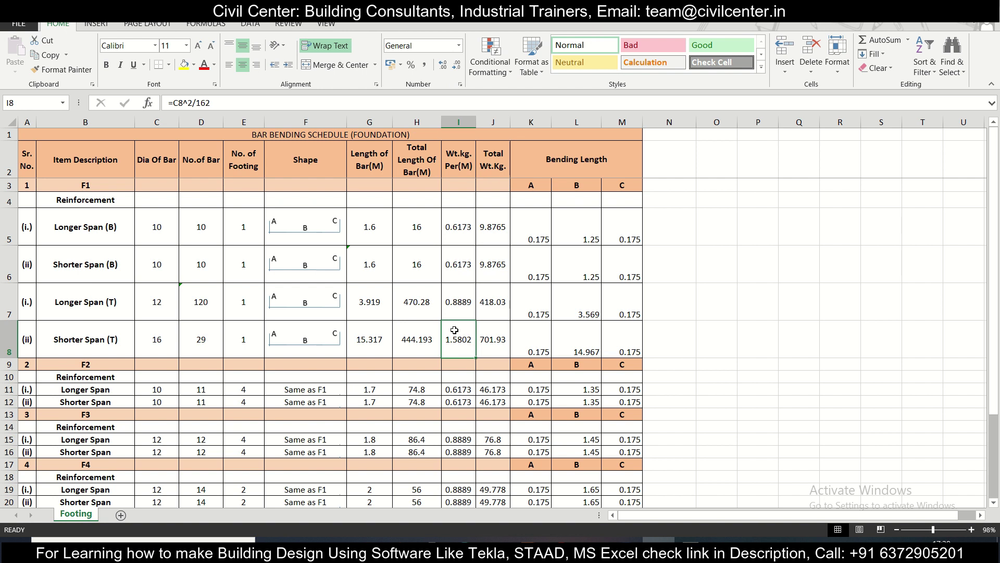
pyautogui.click(500, 336)
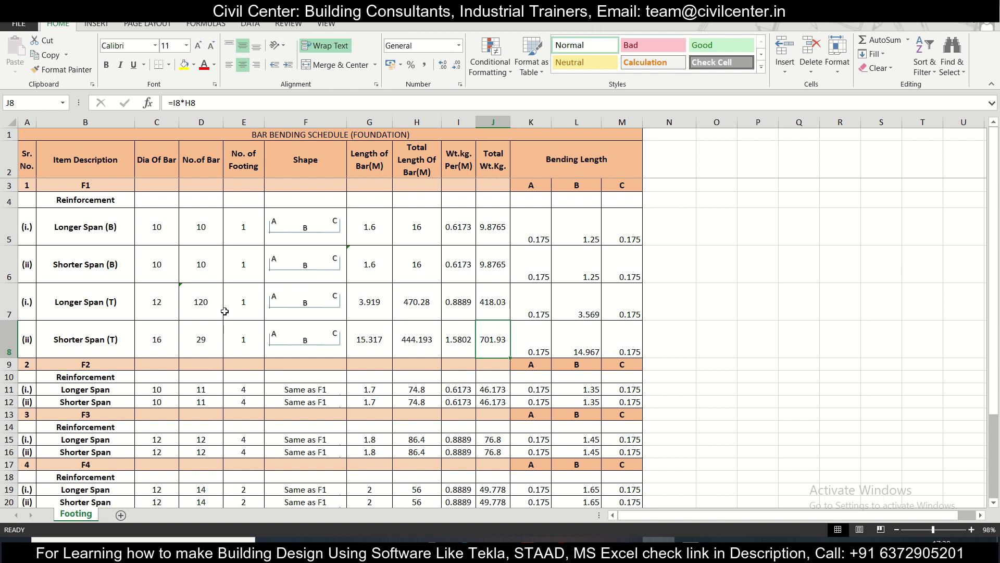
# Compare the No. of Bar formula in F1's Longer Span (T) row with F1's dimensions in AutoCAD's foundation layout
pyautogui.doubleClick(207, 303)
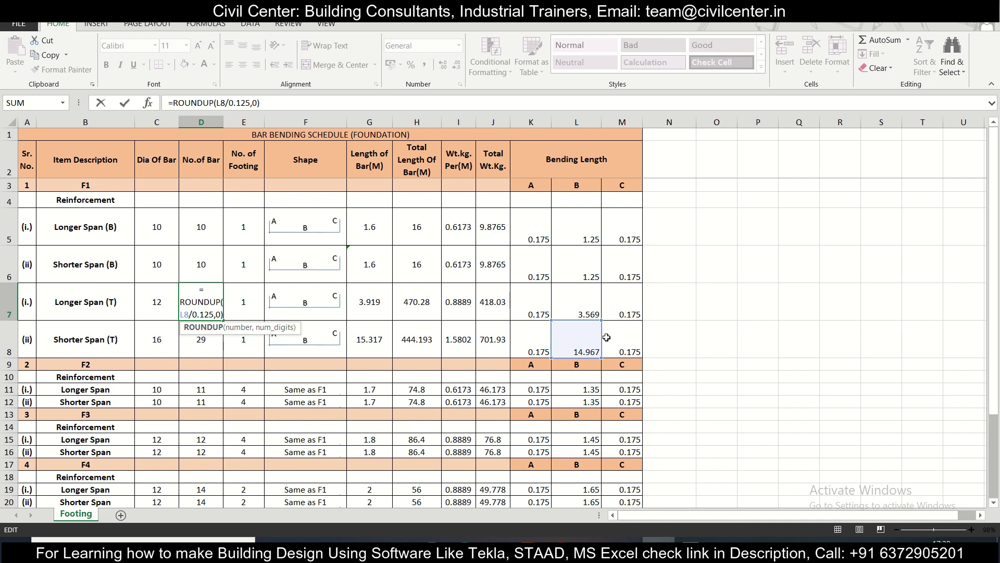
pyautogui.click(658, 539)
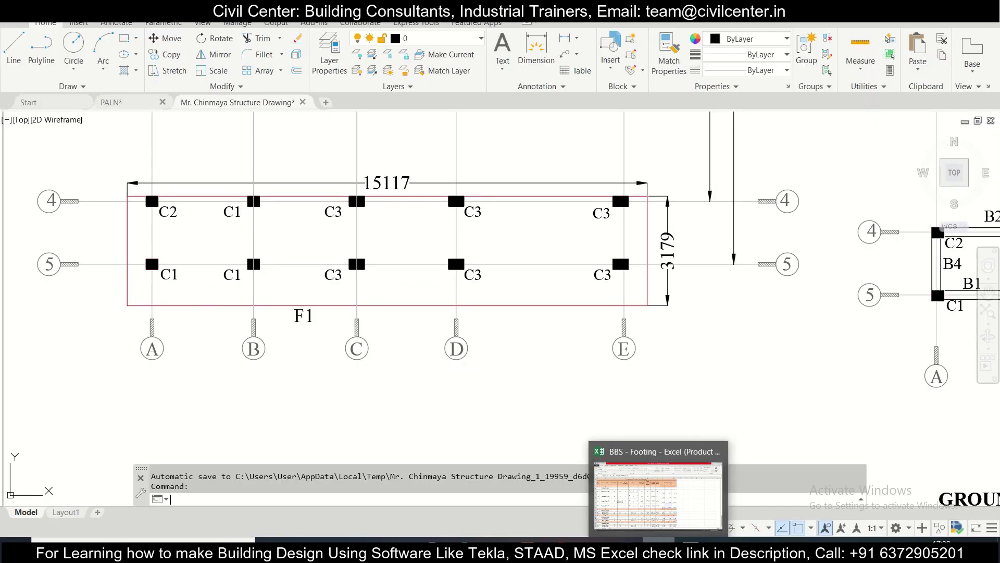
pyautogui.scroll(-2, 472, 334)
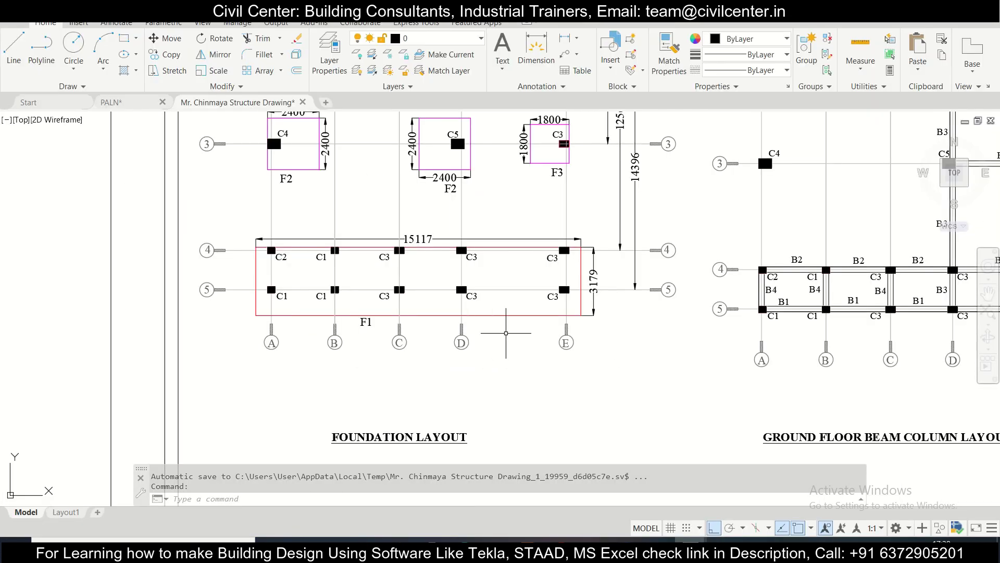
pyautogui.scroll(-1, 506, 332)
pyautogui.scroll(1, 553, 320)
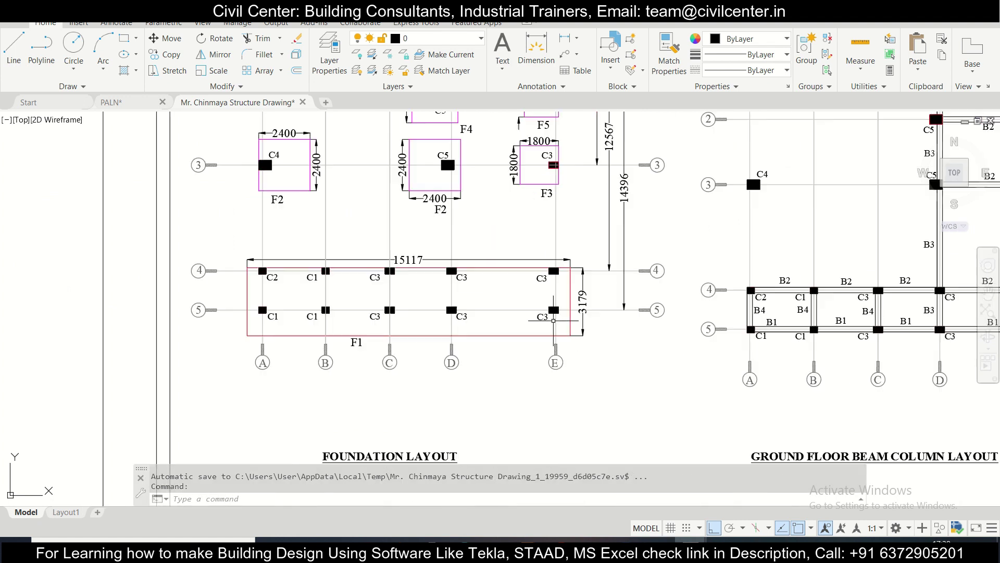
pyautogui.click(659, 540)
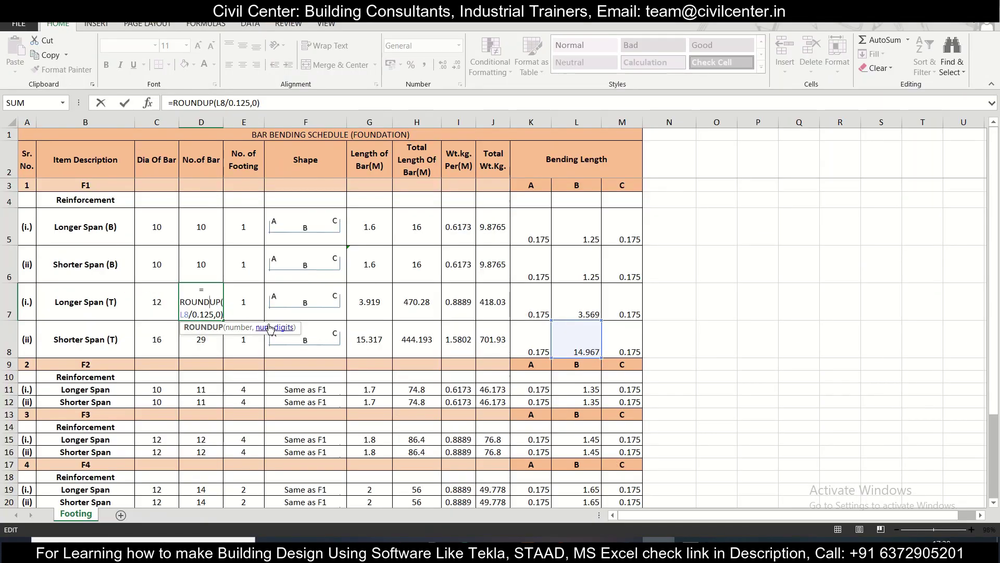
pyautogui.click(658, 540)
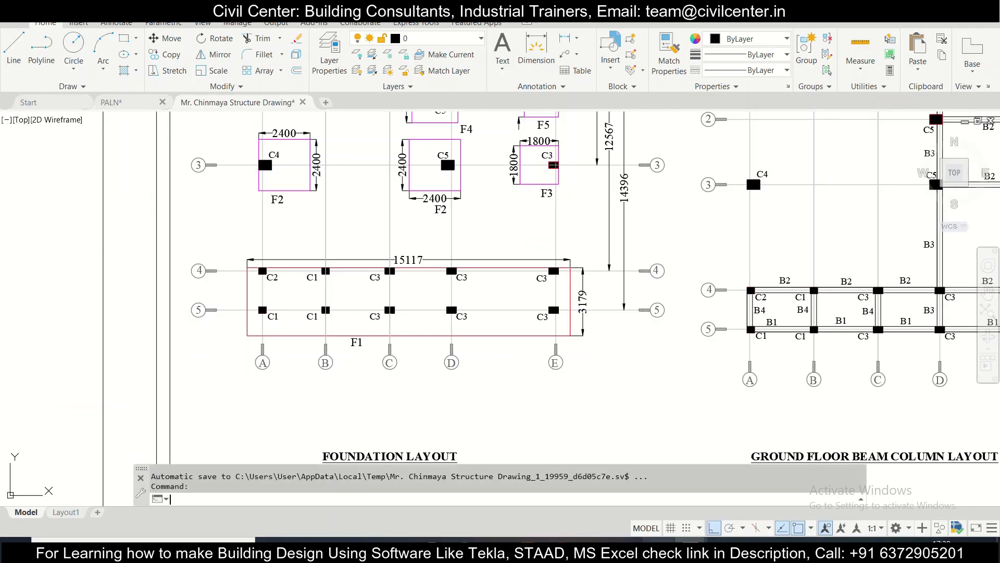
pyautogui.click(658, 540)
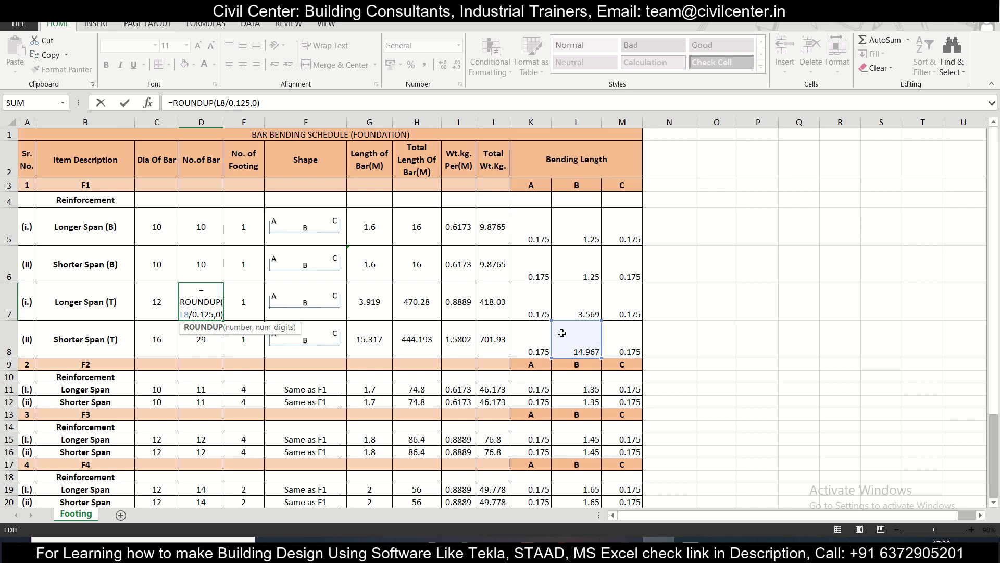
pyautogui.click(215, 306)
# Switch to AutoCAD and read F1's top reinforcement spacings in the Schedule of Foundation
pyautogui.hotkey('alt', 'Tab')
pyautogui.scroll(-3, 550, 309)
pyautogui.scroll(-3, 550, 309)
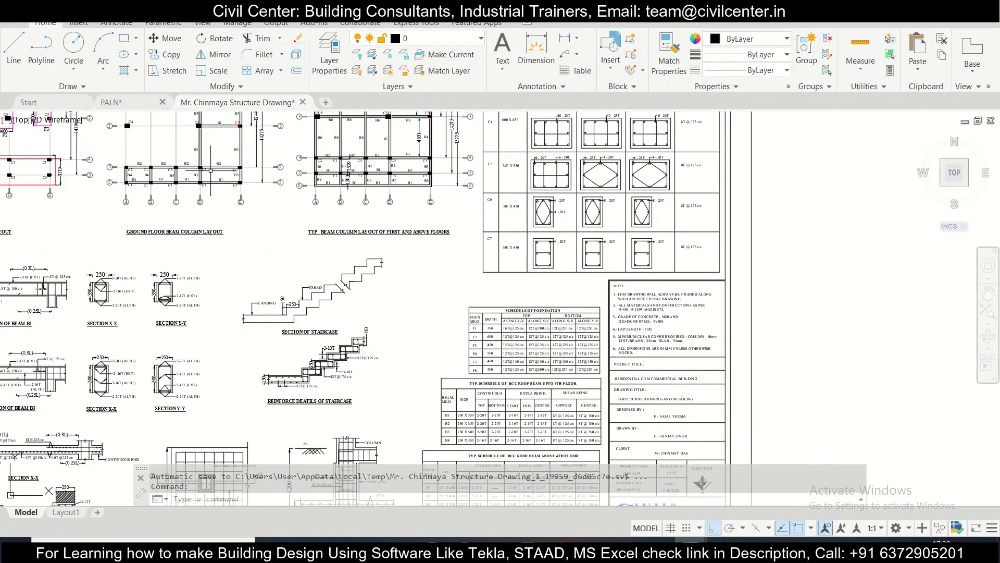
pyautogui.scroll(3, 535, 330)
pyautogui.scroll(2, 535, 330)
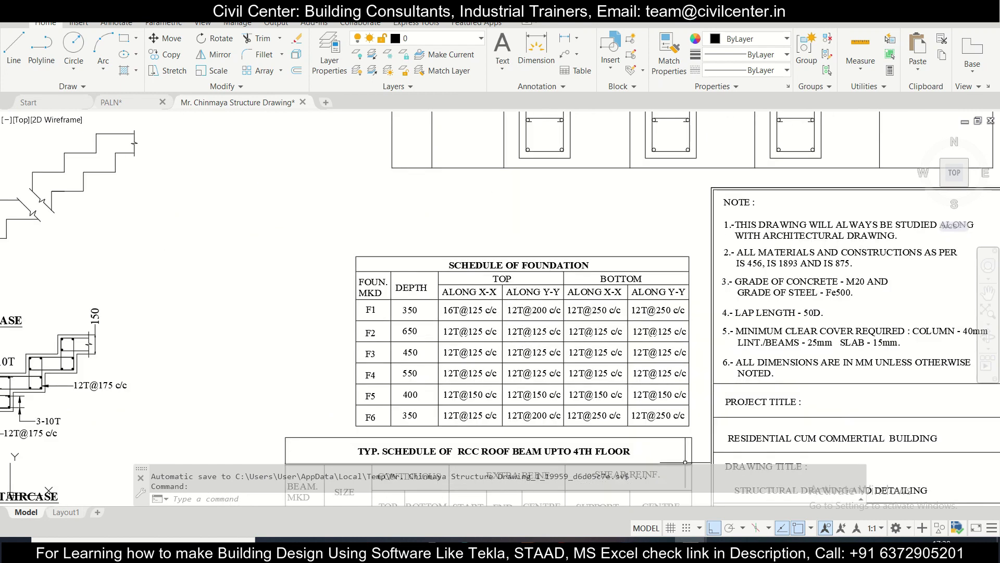
# Return to Excel and change the bar spacing in F1's Shorter Span (T) No. of Bar formula to 0.2, giving =ROUNDUP(L7/0.2,0)
pyautogui.hotkey('alt', 'Tab')
pyautogui.press('Return')
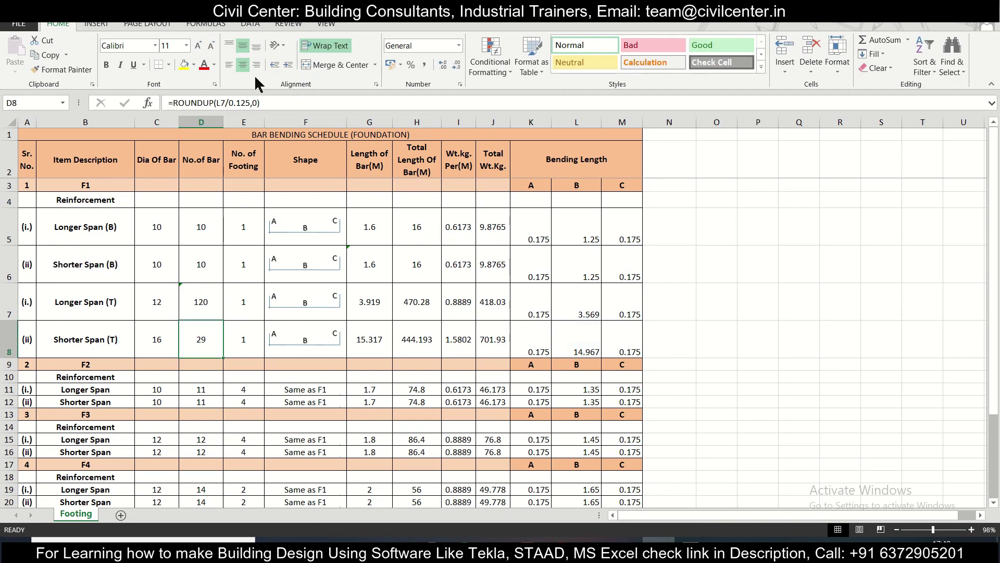
pyautogui.click(250, 104)
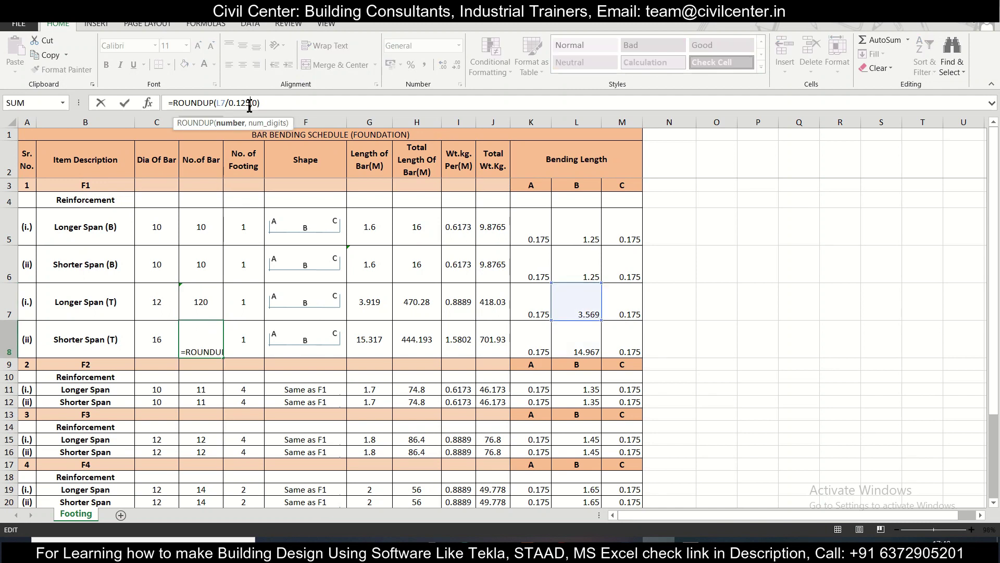
pyautogui.hotkey('shift', 'Left')
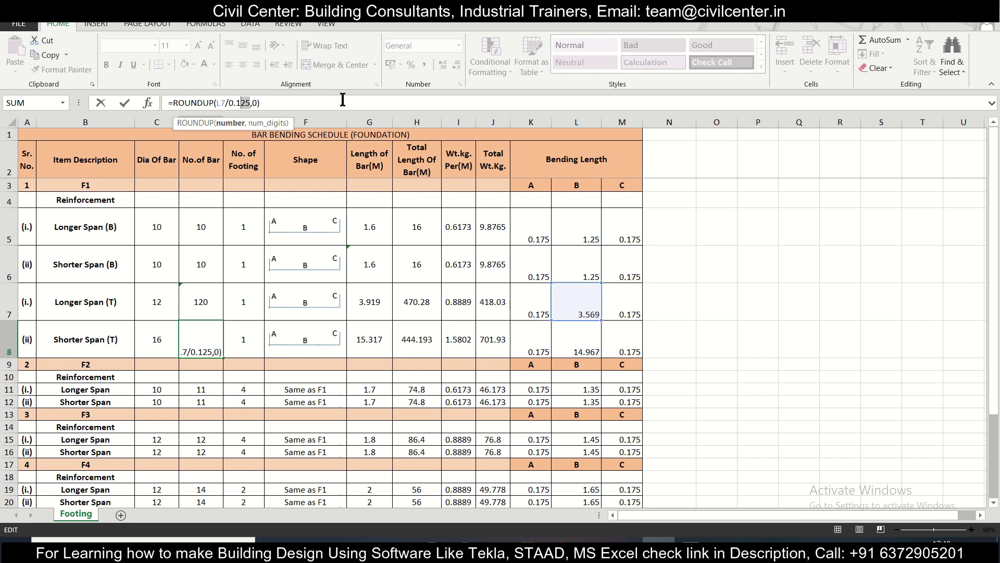
pyautogui.press('BackSpace')
pyautogui.write('2')
pyautogui.press('Return')
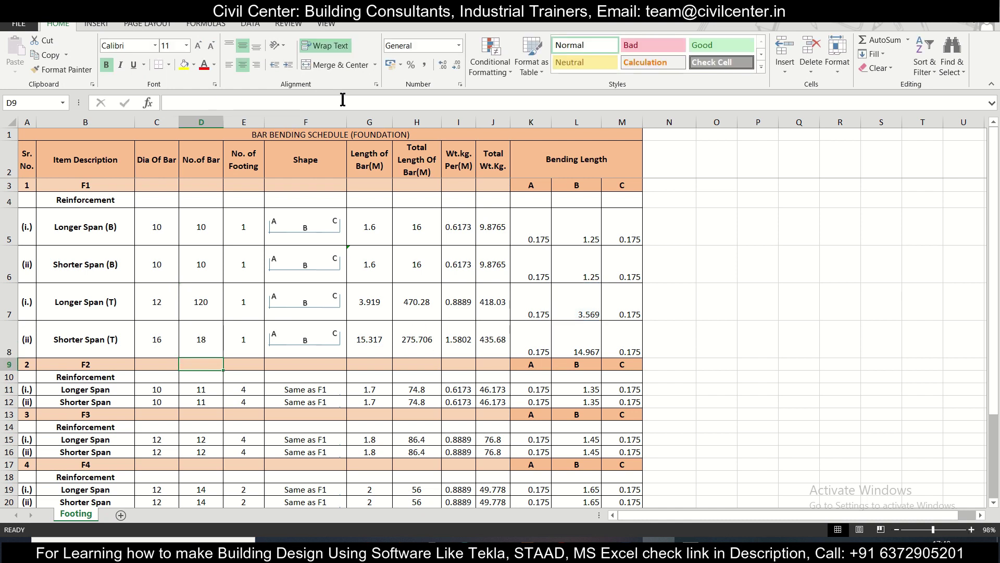
pyautogui.click(191, 335)
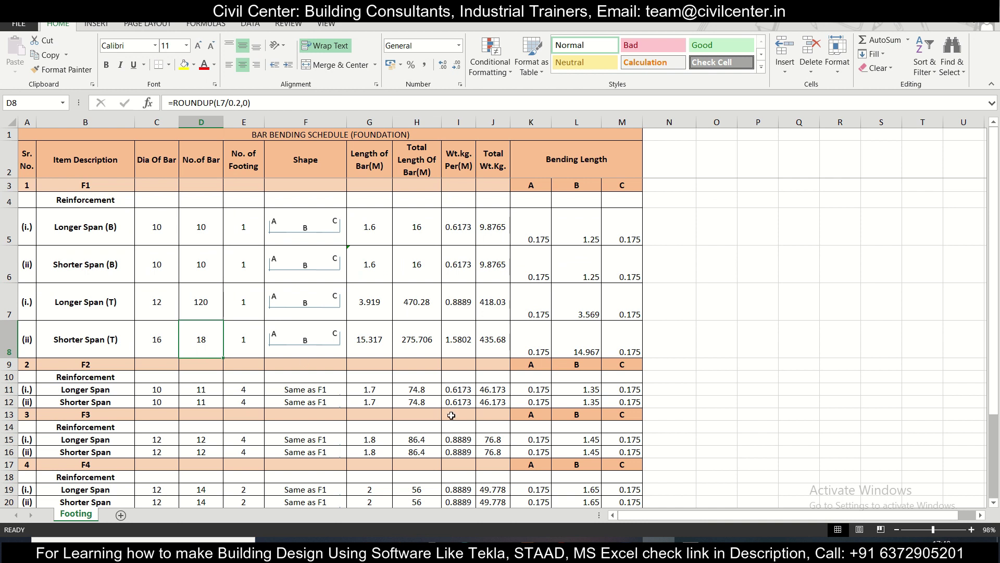
# Switch to AutoCAD and compare F1's foundation layout and typical footing plan with its reinforcement in the Schedule of Foundation
pyautogui.click(659, 540)
pyautogui.scroll(-3, 323, 228)
pyautogui.scroll(3, 324, 227)
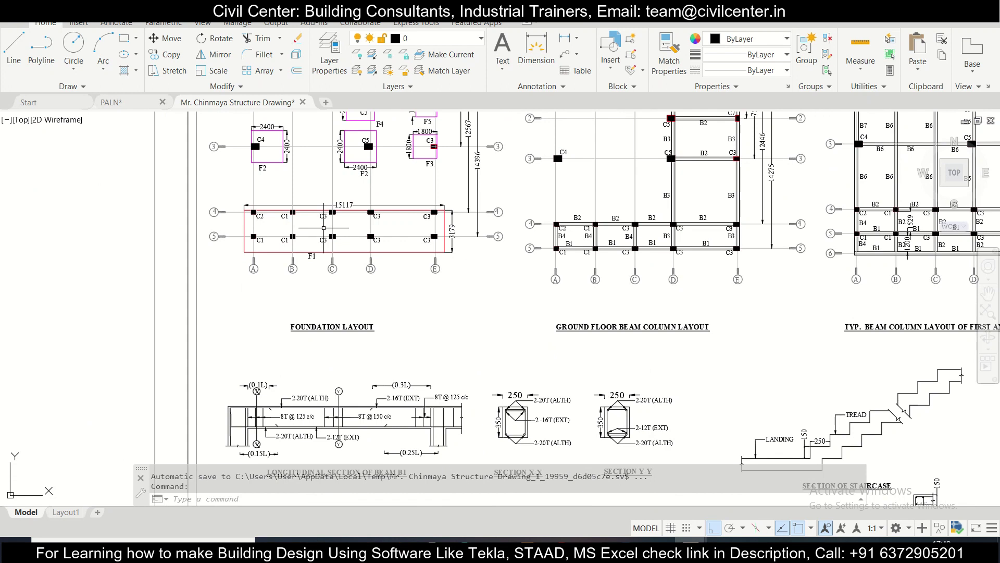
pyautogui.scroll(-6, 282, 234)
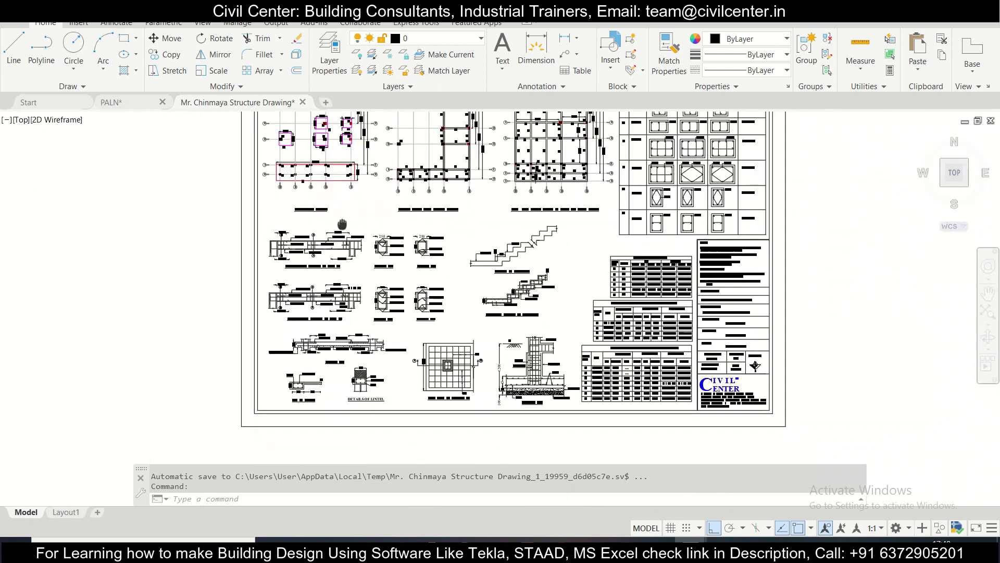
pyautogui.scroll(4, 537, 365)
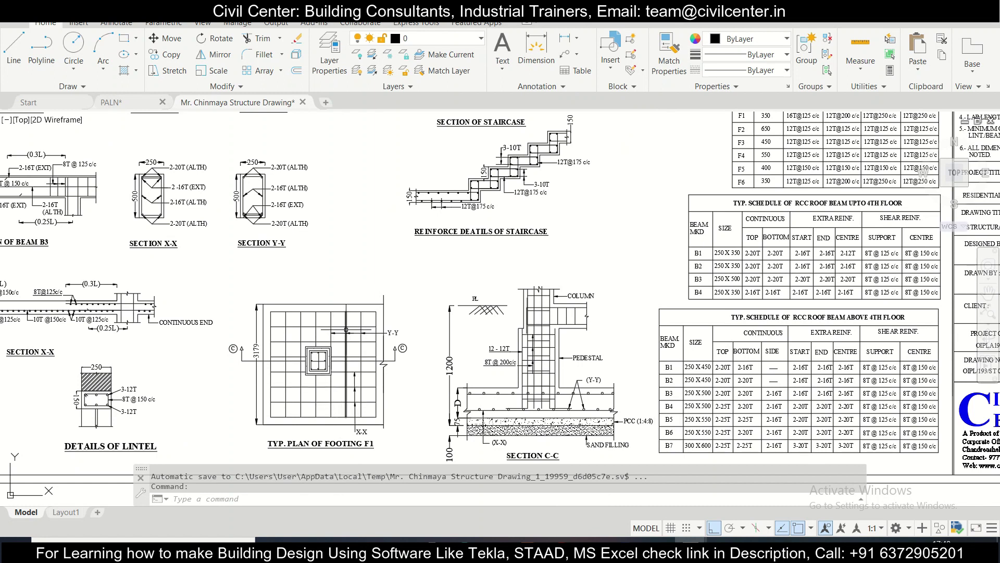
pyautogui.scroll(-3, 346, 330)
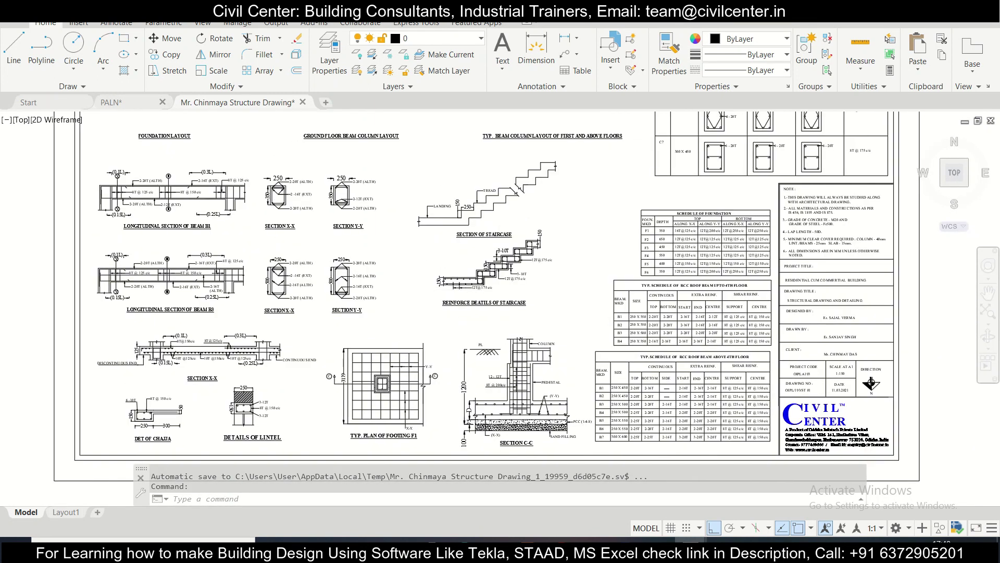
pyautogui.scroll(4, 711, 230)
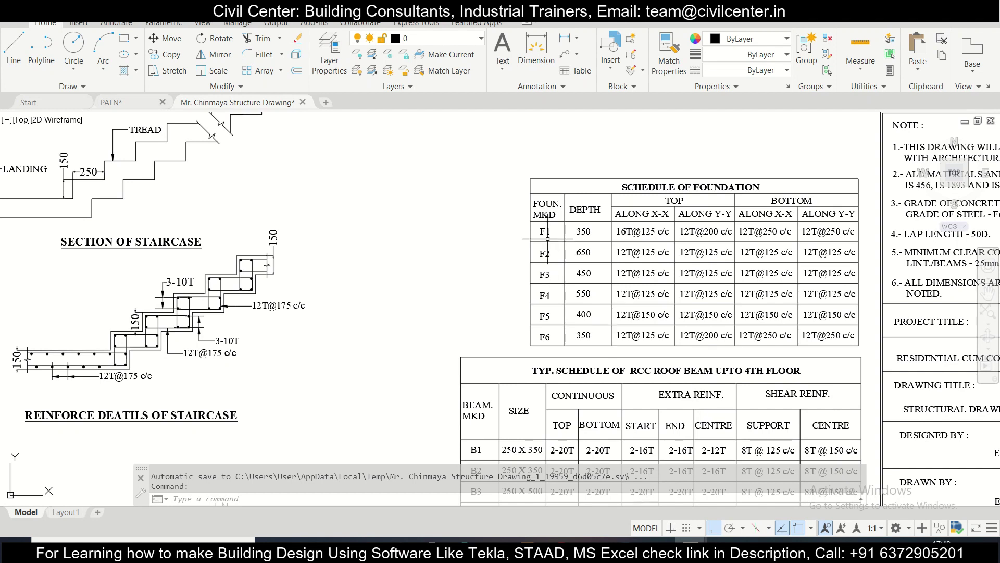
pyautogui.scroll(-2, 547, 239)
pyautogui.scroll(2, 550, 223)
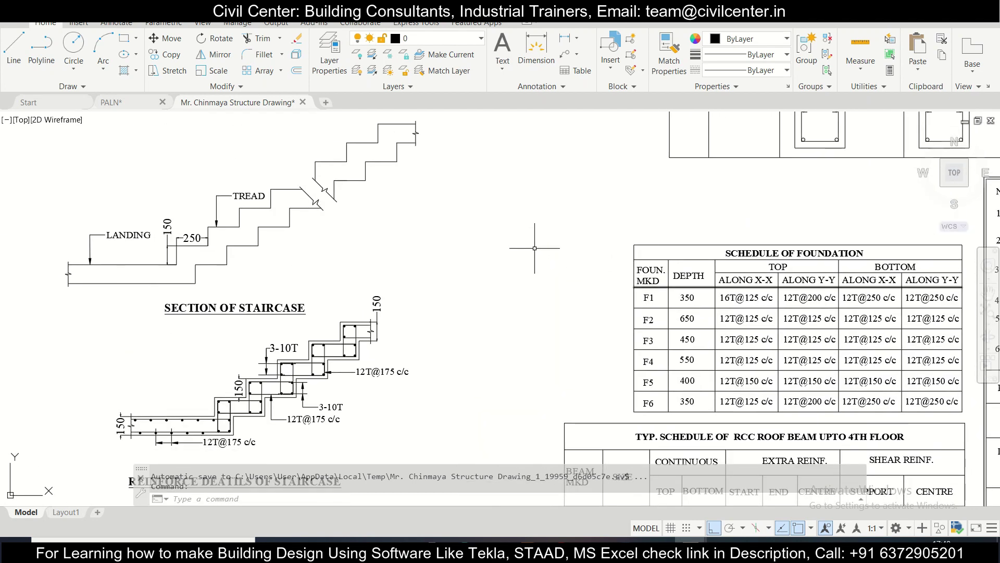
pyautogui.scroll(-3, 534, 248)
pyautogui.scroll(1, 535, 248)
# Return to Excel and examine the bar count, length, total length, weight per metre and total weight formulas in F1's Longer Span (T) row
pyautogui.click(649, 540)
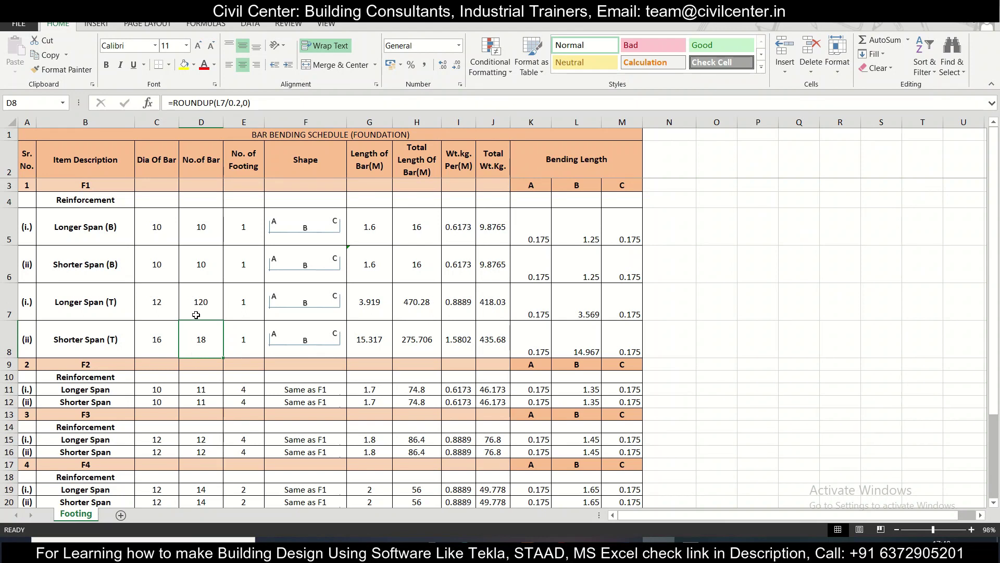
pyautogui.click(196, 315)
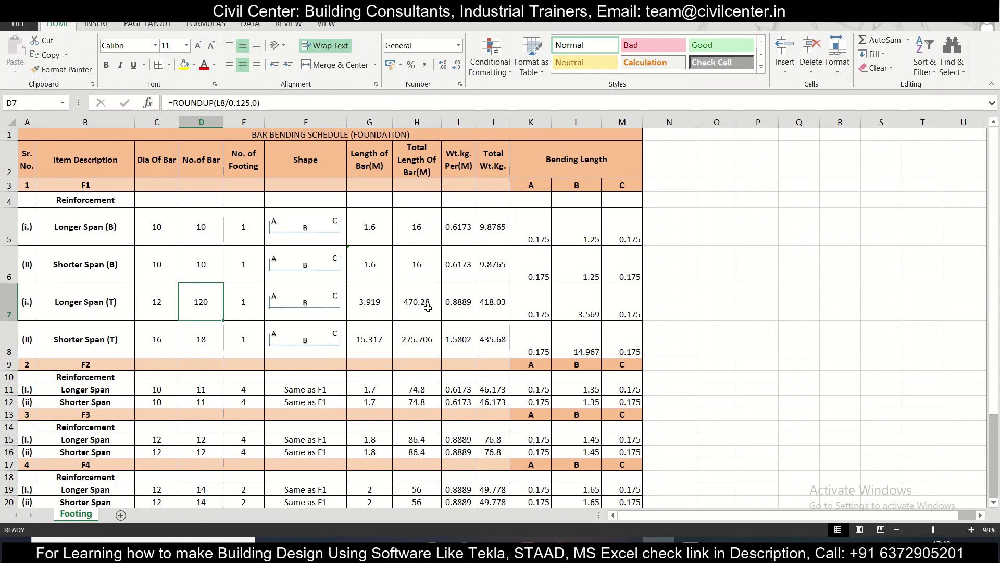
pyautogui.click(377, 301)
pyautogui.doubleClick(377, 300)
pyautogui.press('Escape')
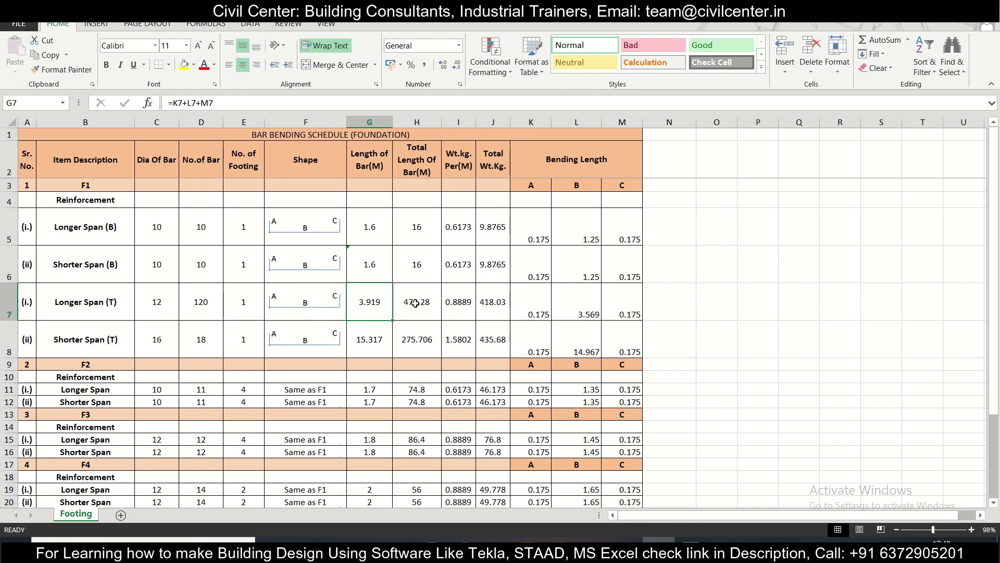
pyautogui.doubleClick(415, 303)
pyautogui.press('Escape')
pyautogui.doubleClick(458, 300)
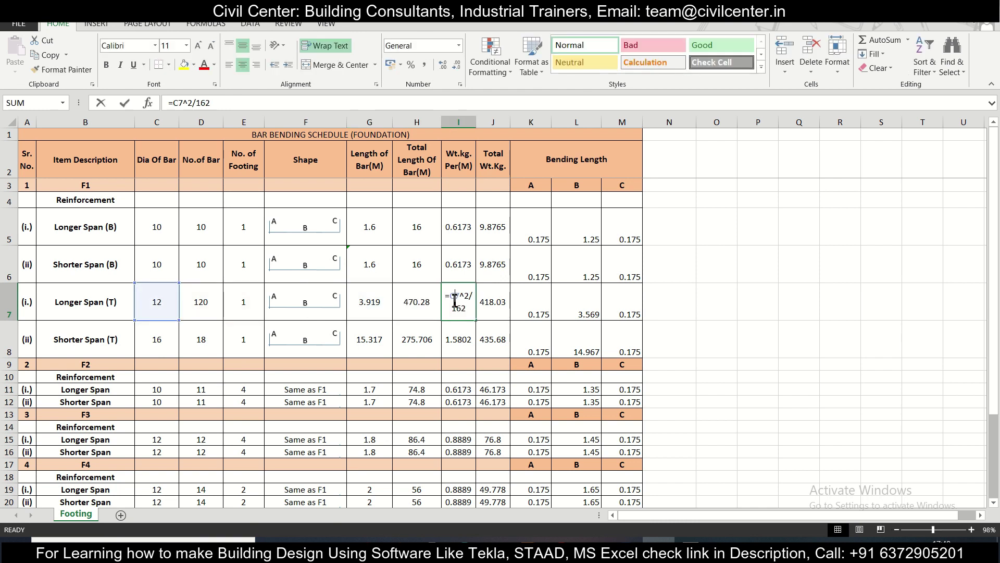
pyautogui.press('Escape')
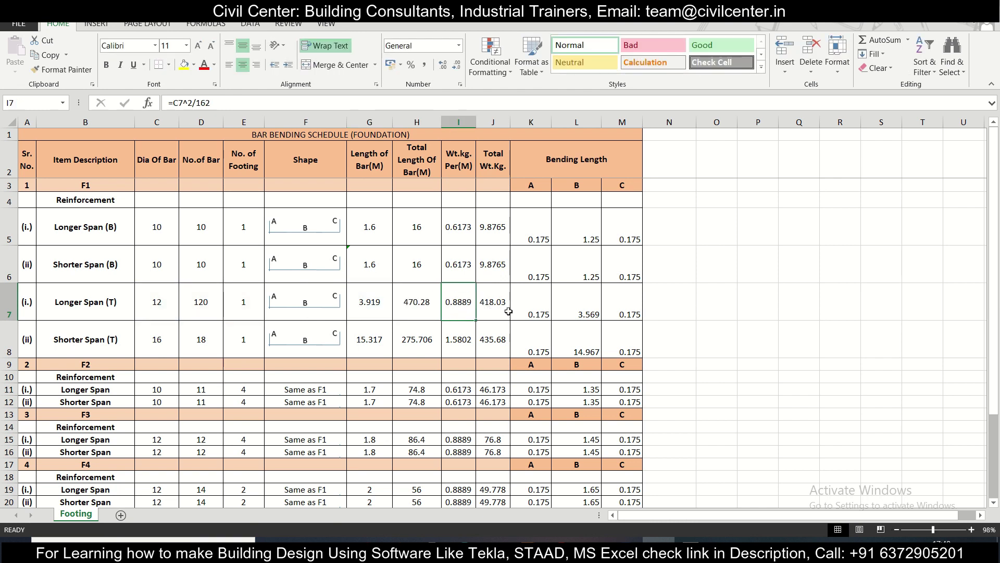
pyautogui.doubleClick(499, 311)
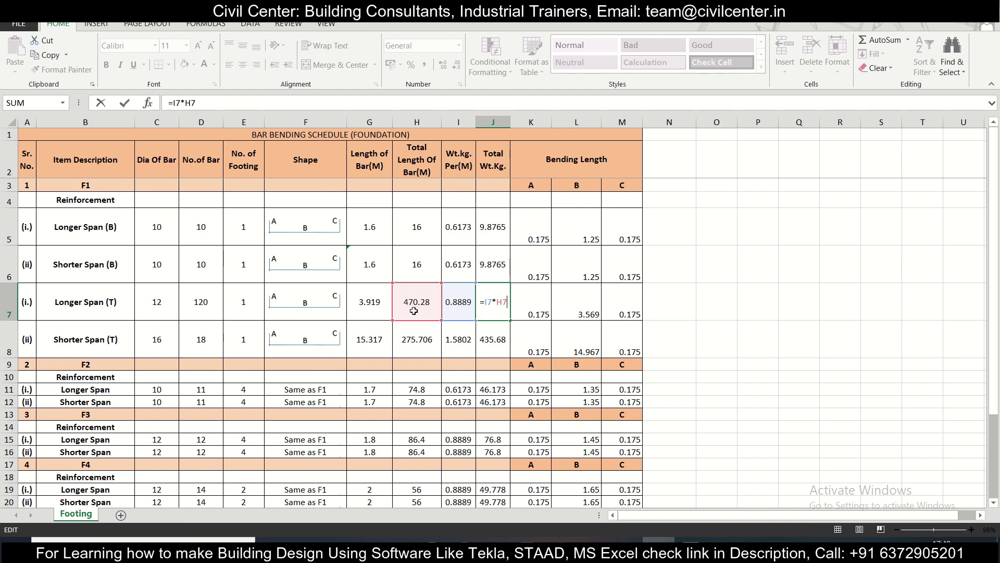
pyautogui.press('Return')
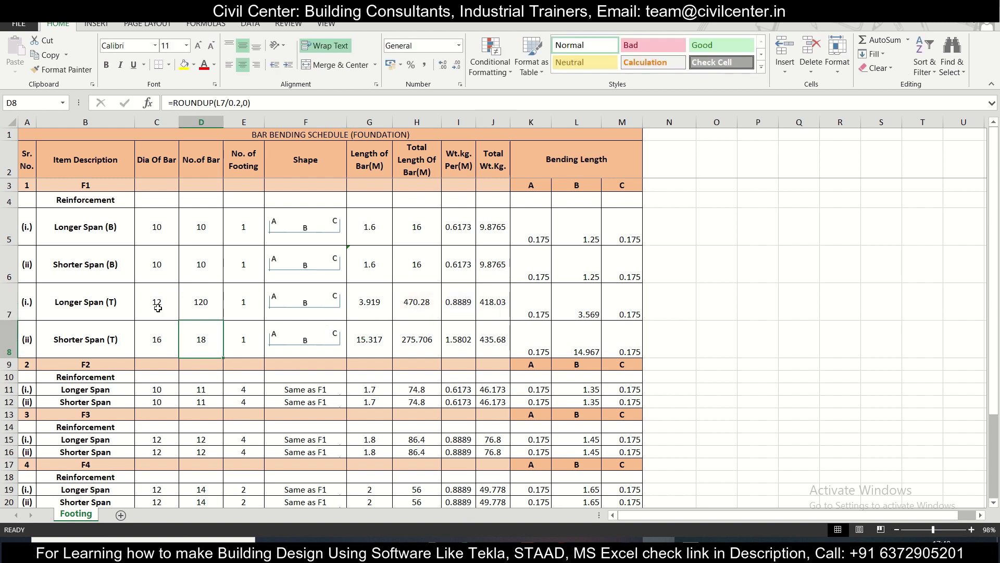
pyautogui.click(156, 307)
pyautogui.click(109, 306)
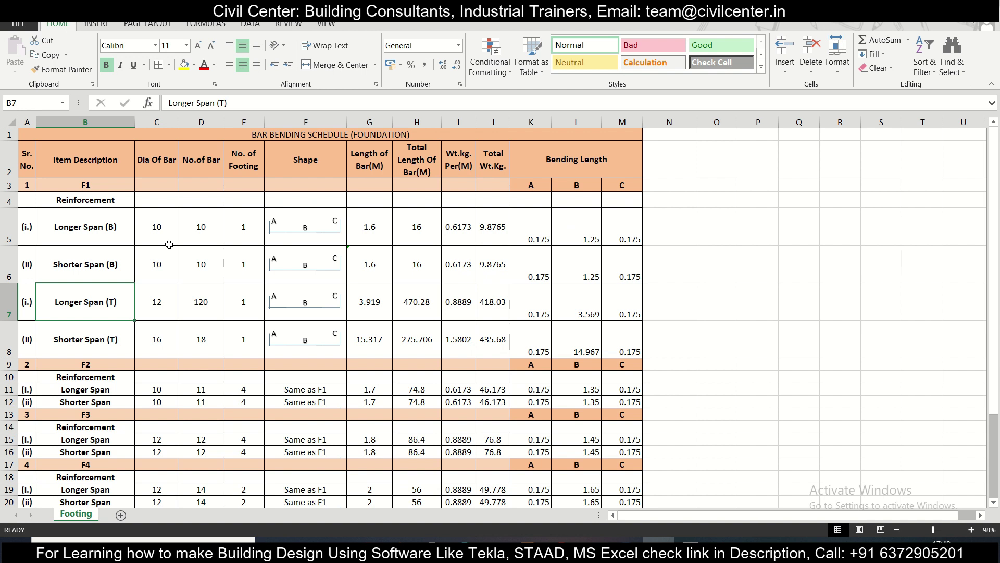
# Check F1's bottom reinforcement in the PDF drawing's Schedule of Foundation, and set Dia Of Bar to 12 in Excel for F1's Longer and Shorter Span (B)
pyautogui.click(157, 214)
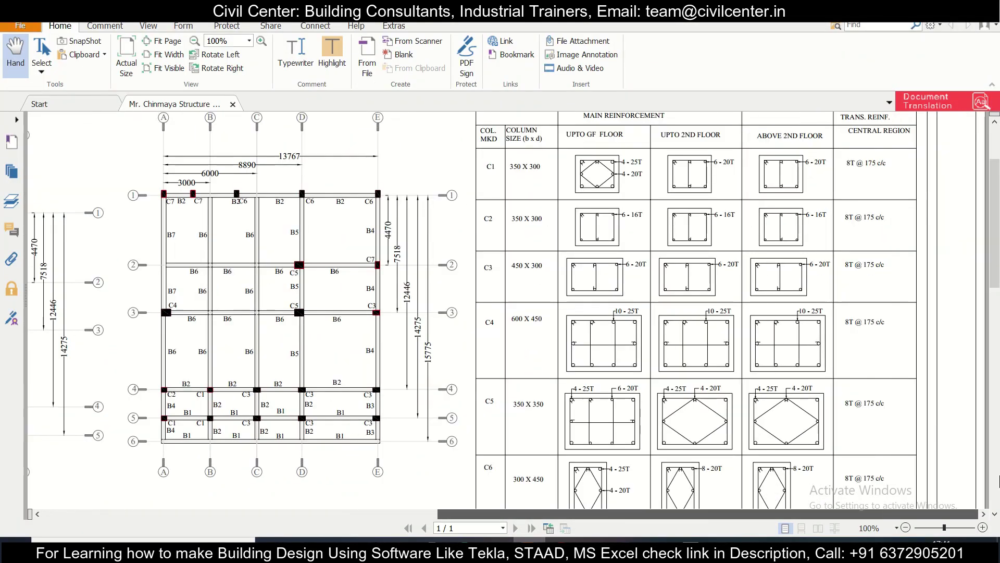
pyautogui.scroll(-7, 623, 346)
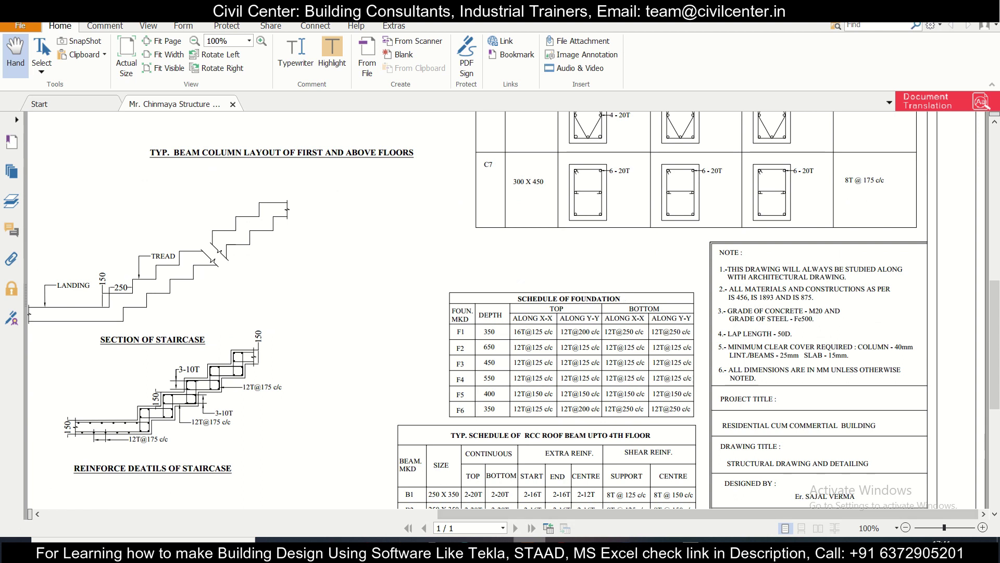
pyautogui.moveTo(530, 540)
pyautogui.click(659, 539)
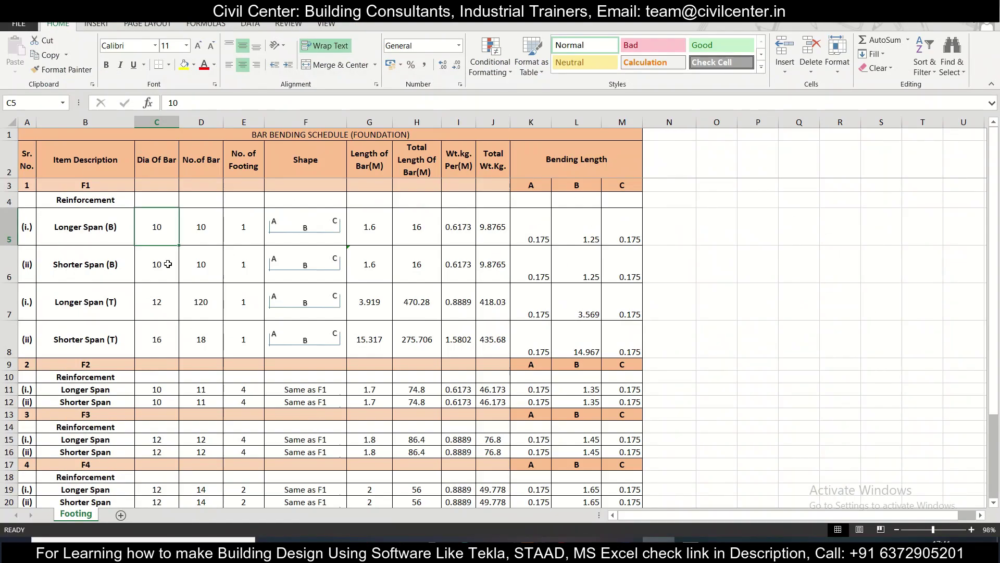
pyautogui.write('1')
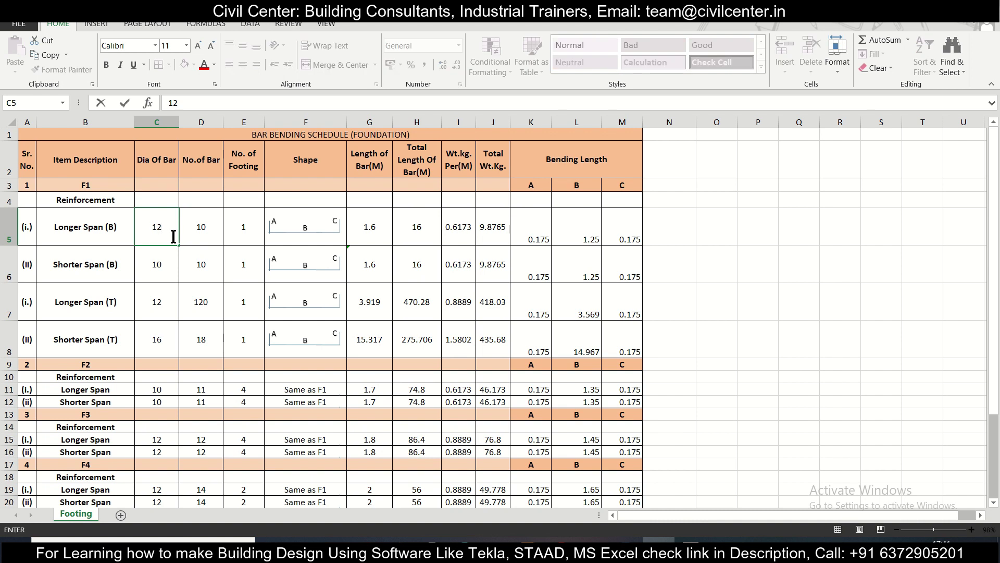
pyautogui.click(165, 257)
pyautogui.write('12')
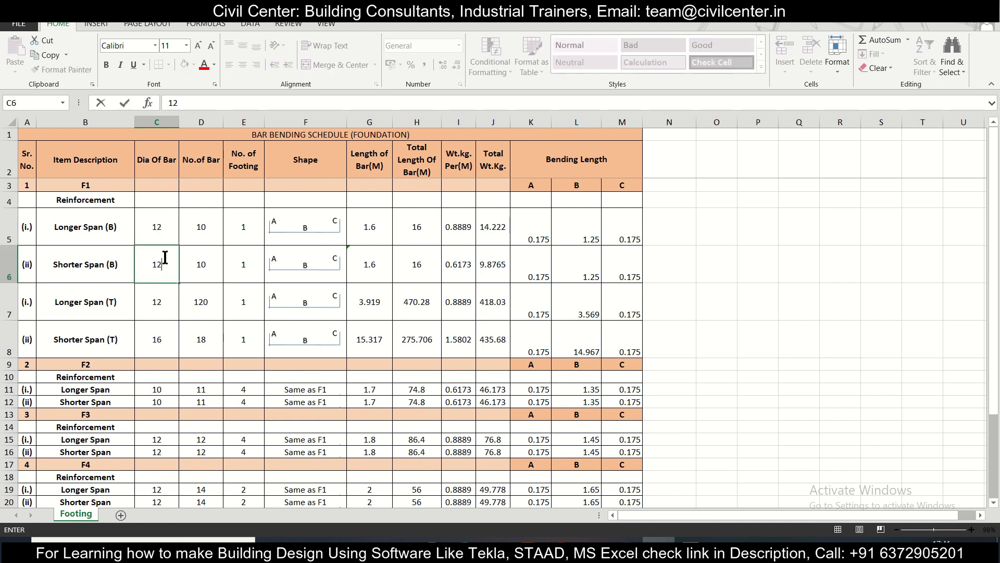
pyautogui.click(192, 265)
# Change the bar spacing in F1's Longer Span (B) No. of Bar formula to 0.250, giving =ROUNDUP(L5/0.250,0)
pyautogui.click(210, 211)
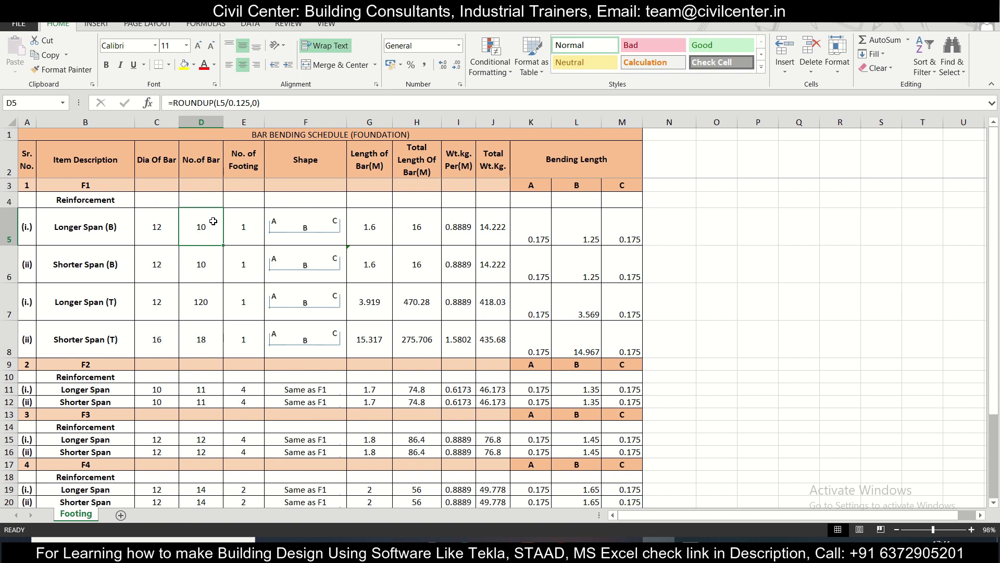
pyautogui.click(251, 103)
pyautogui.hotkey('shift', 'Left')
pyautogui.hotkey('shift', 'Left')
pyautogui.hotkey('shift', 'Left')
pyautogui.write('250')
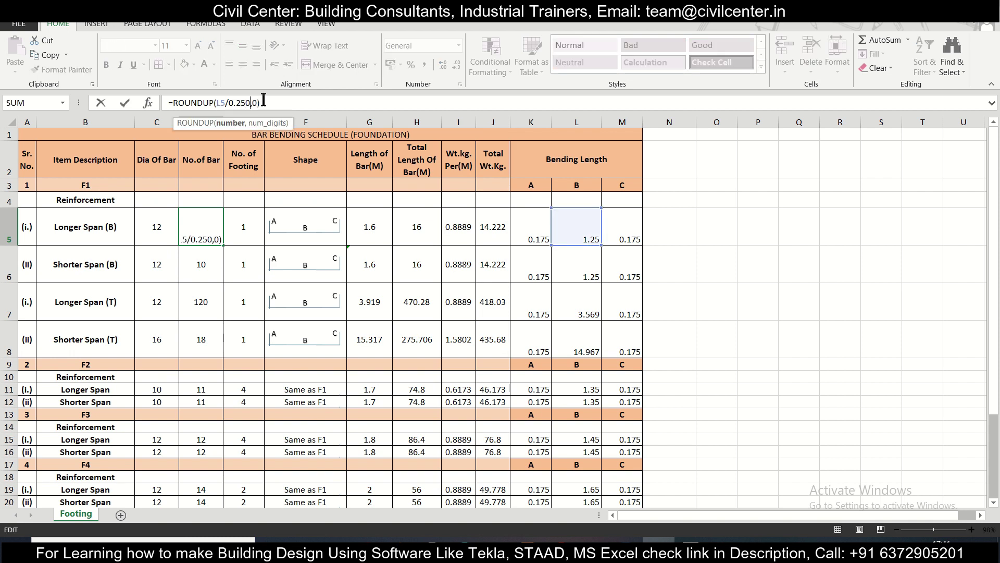
pyautogui.press('Return')
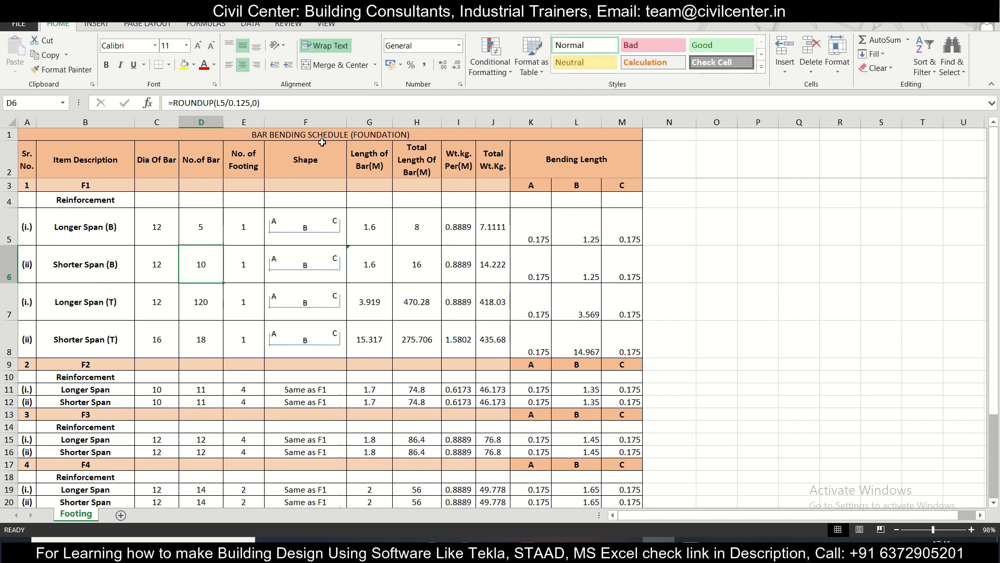
# Change the bar spacing in F1's Shorter Span (B) No. of Bar formula to 0.250, keeping its reference to L5
pyautogui.click(250, 99)
pyautogui.hotkey('shift', 'Left')
pyautogui.hotkey('shift', 'Left')
pyautogui.hotkey('shift', 'Left')
pyautogui.write('250')
pyautogui.hotkey('ctrl', 'Return')
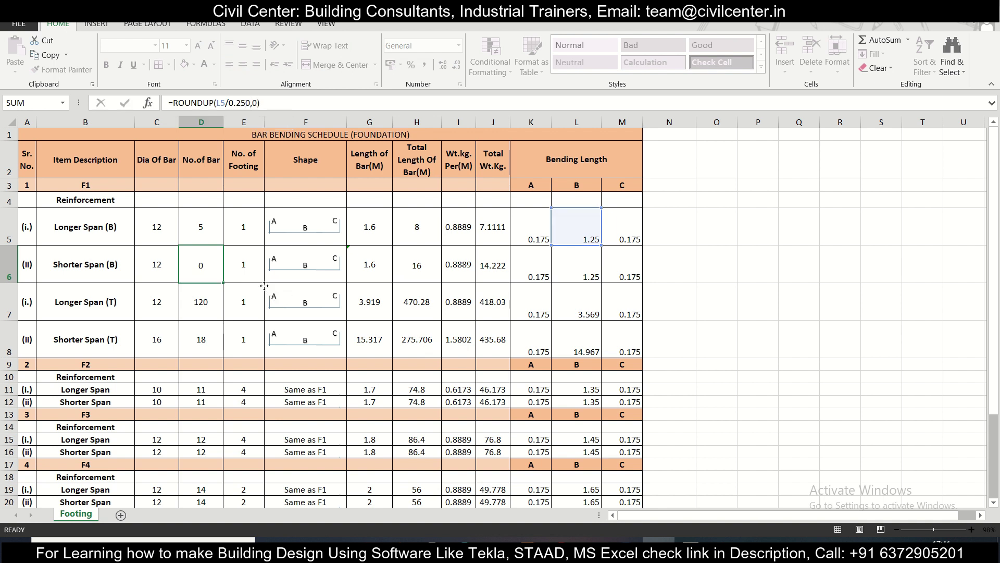
pyautogui.click(264, 286)
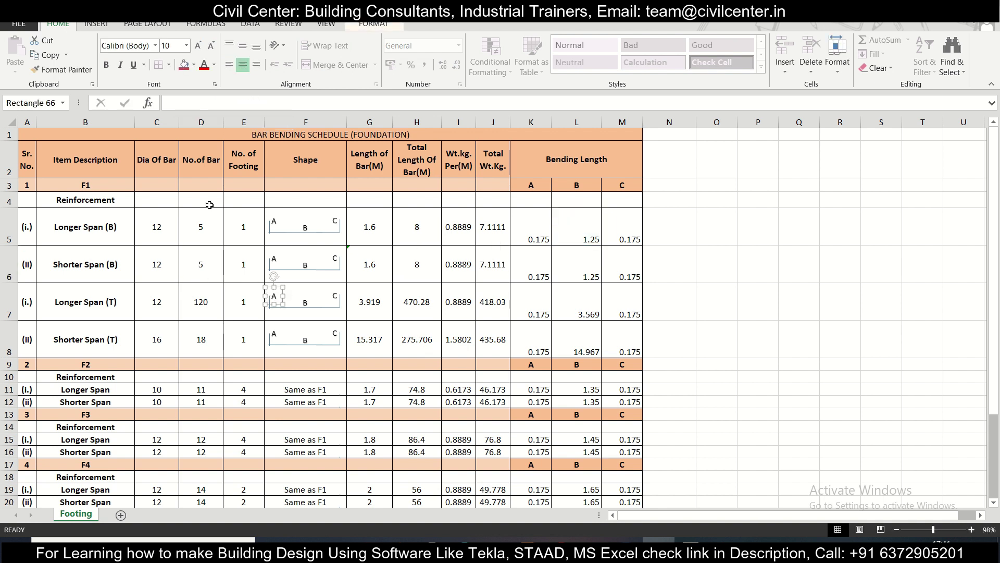
# Point F1's Longer Span (B) No. of Bar formula to L6, giving =ROUNDUP(L6/0.25,0), and check the Shorter Span (B) formula's reference
pyautogui.click(210, 232)
pyautogui.doubleClick(210, 231)
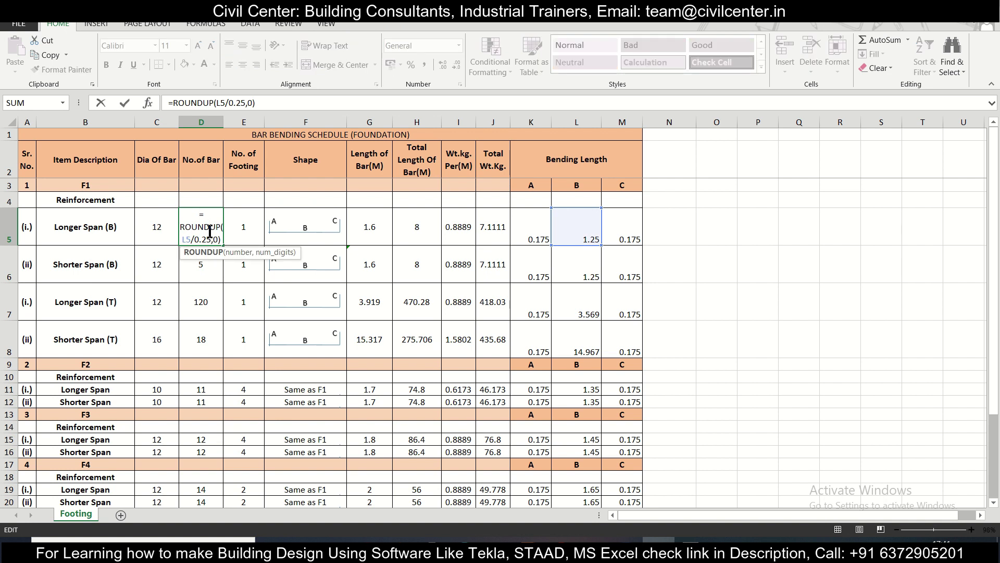
pyautogui.click(226, 105)
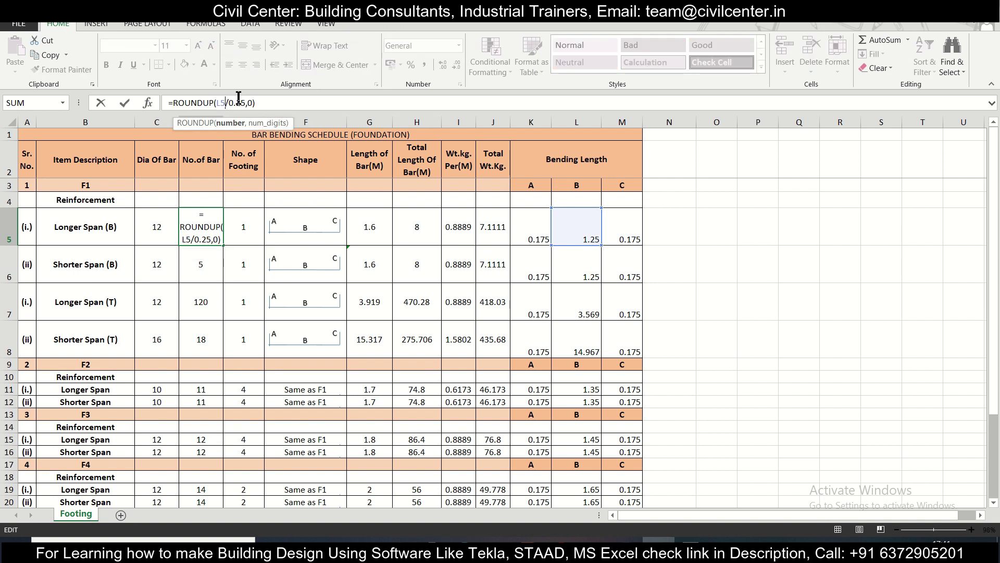
pyautogui.press('BackSpace')
pyautogui.write('6')
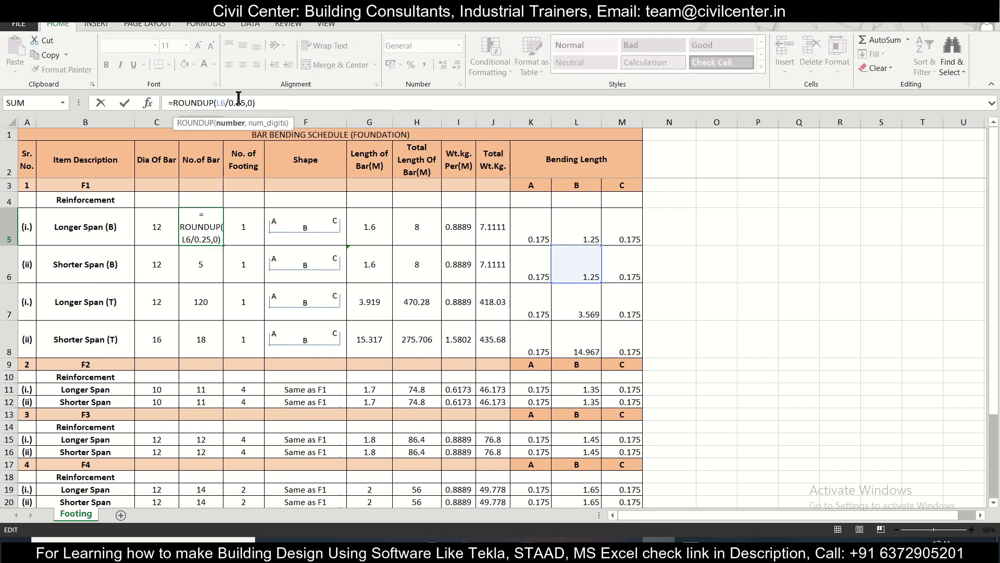
pyautogui.press('Return')
pyautogui.doubleClick(210, 264)
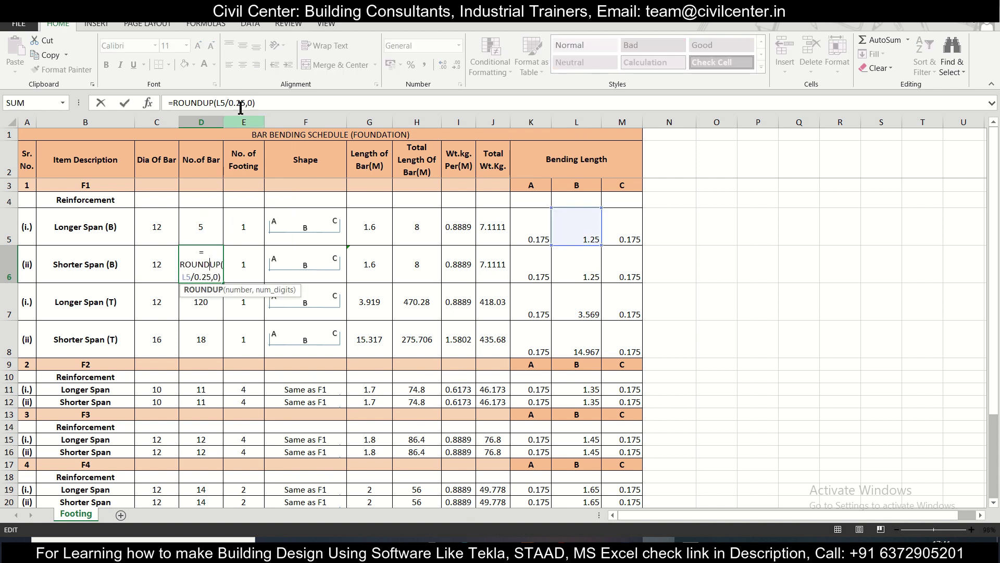
pyautogui.press('Escape')
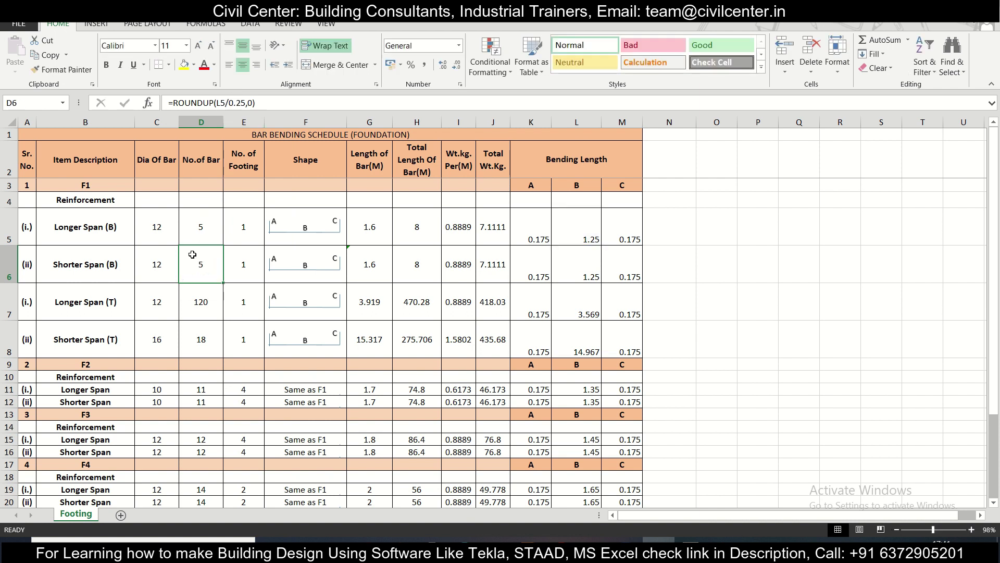
# Review F1's bottom footing counts and bending length B in Excel, and examine F1's foundation layout, typical plan and Section C-C in the PDF drawing
pyautogui.click(246, 226)
pyautogui.click(252, 262)
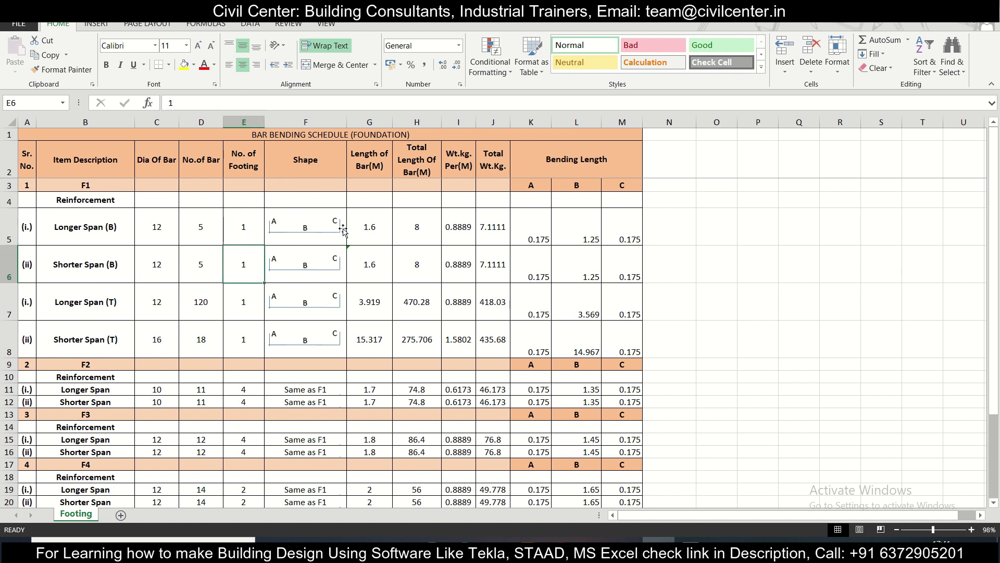
pyautogui.click(566, 233)
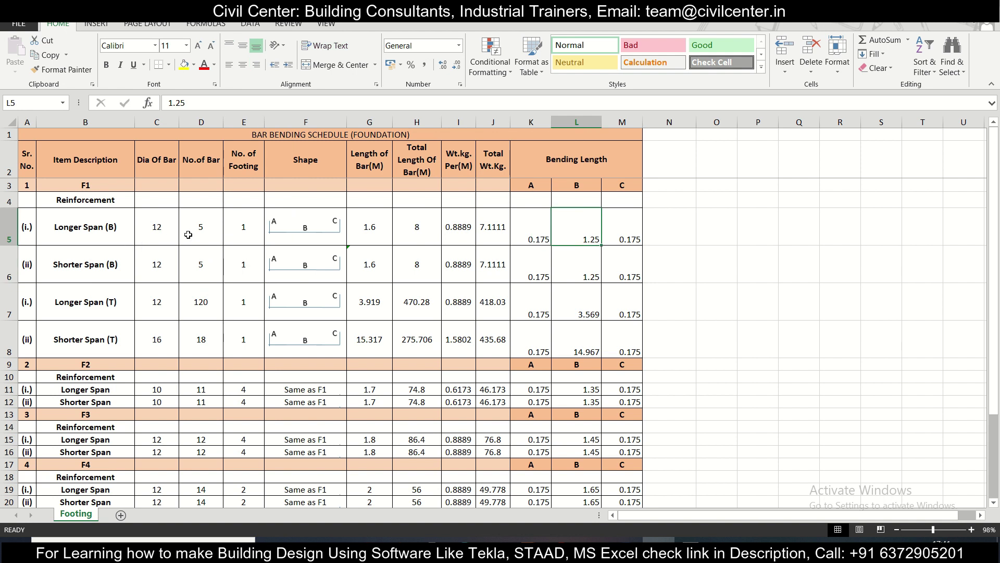
pyautogui.click(530, 540)
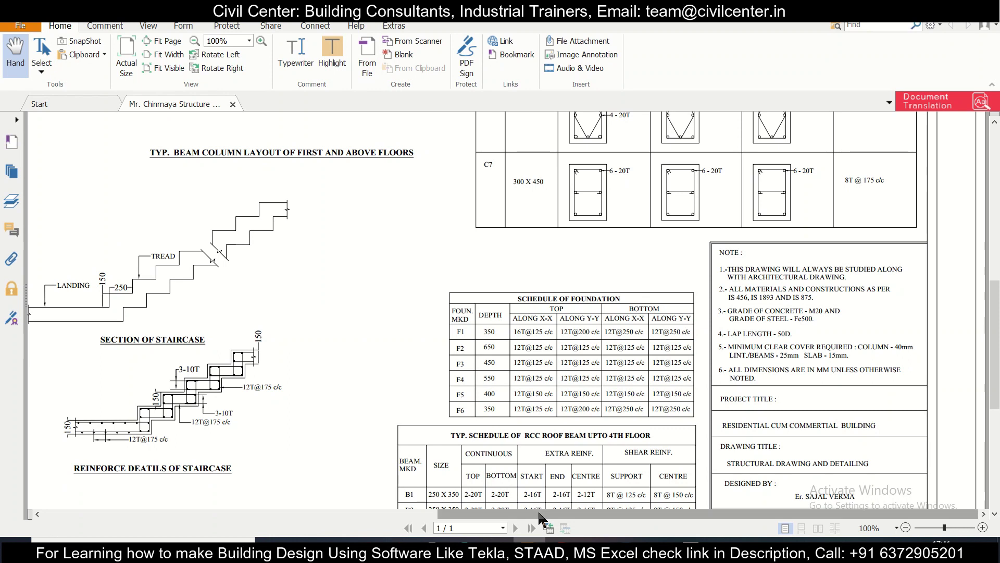
pyautogui.moveTo(545, 513); pyautogui.dragTo(174, 514)
pyautogui.scroll(5, 286, 337)
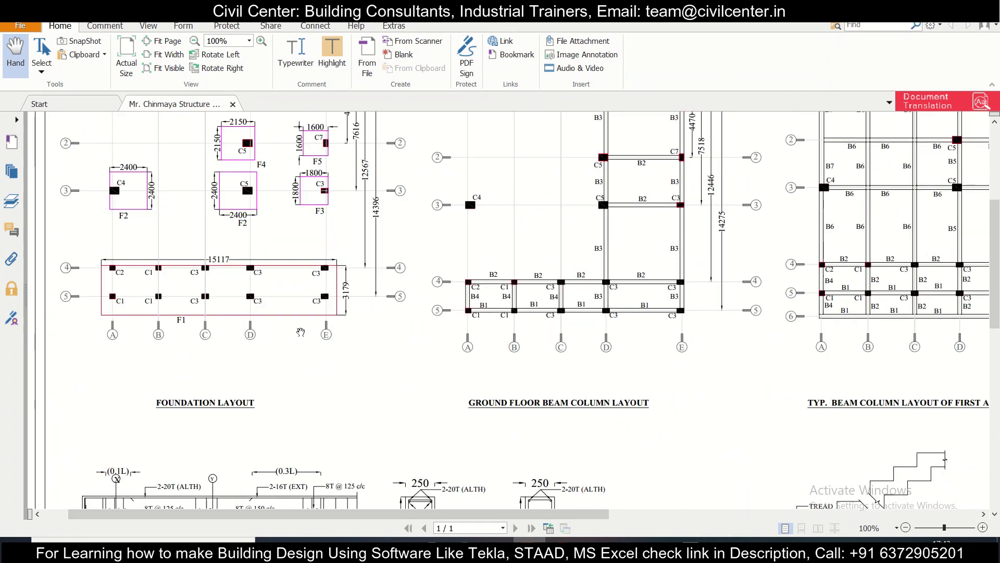
pyautogui.scroll(-3, 188, 332)
pyautogui.scroll(-2, 539, 382)
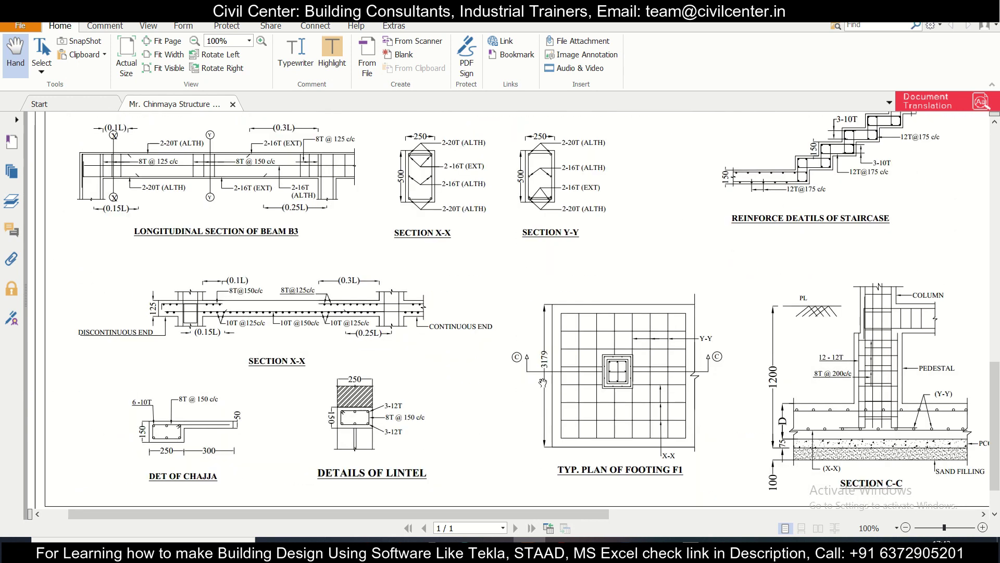
pyautogui.moveTo(591, 516); pyautogui.dragTo(790, 516)
pyautogui.scroll(3, 762, 402)
pyautogui.scroll(-3, 628, 421)
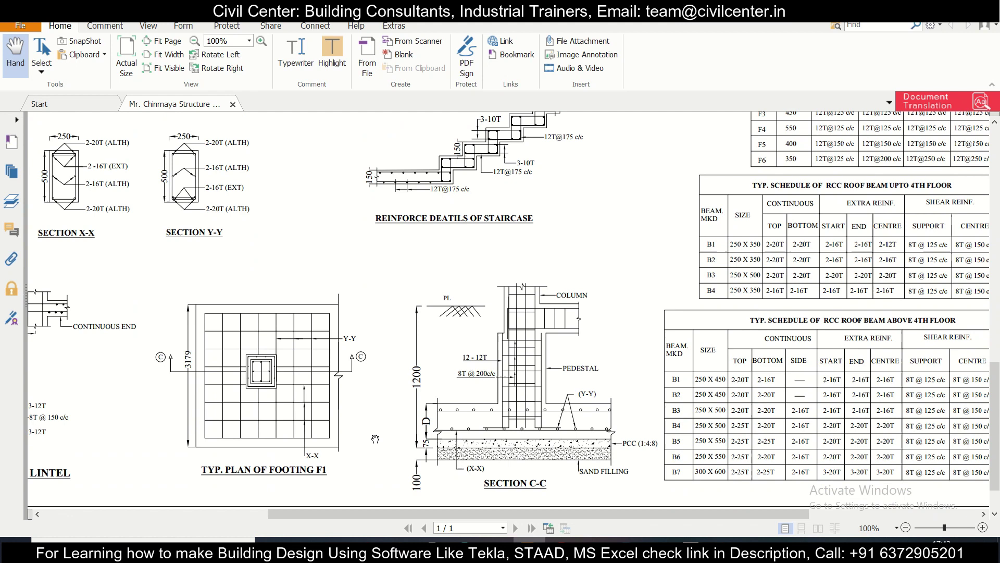
# Compare the Schedule of Foundation entries for F1 with the typical plan of footing F1 in the PDF drawing
pyautogui.scroll(4, 464, 378)
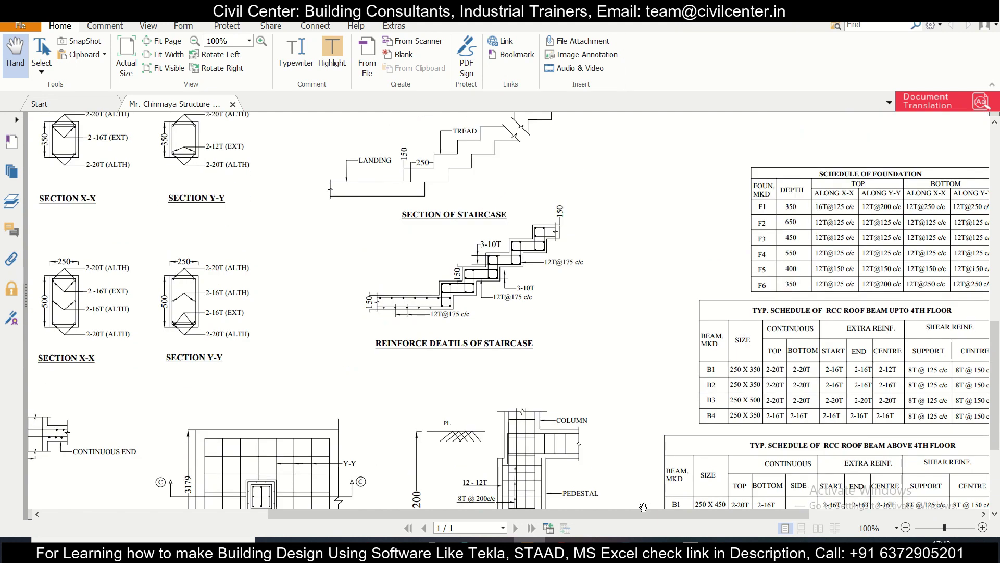
pyautogui.moveTo(631, 513); pyautogui.dragTo(680, 515)
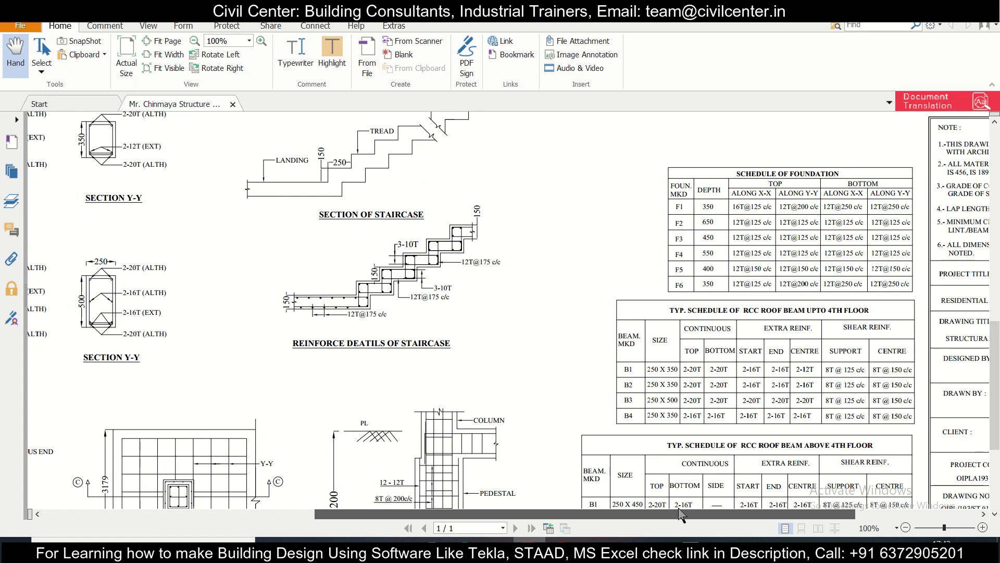
pyautogui.scroll(-2, 319, 424)
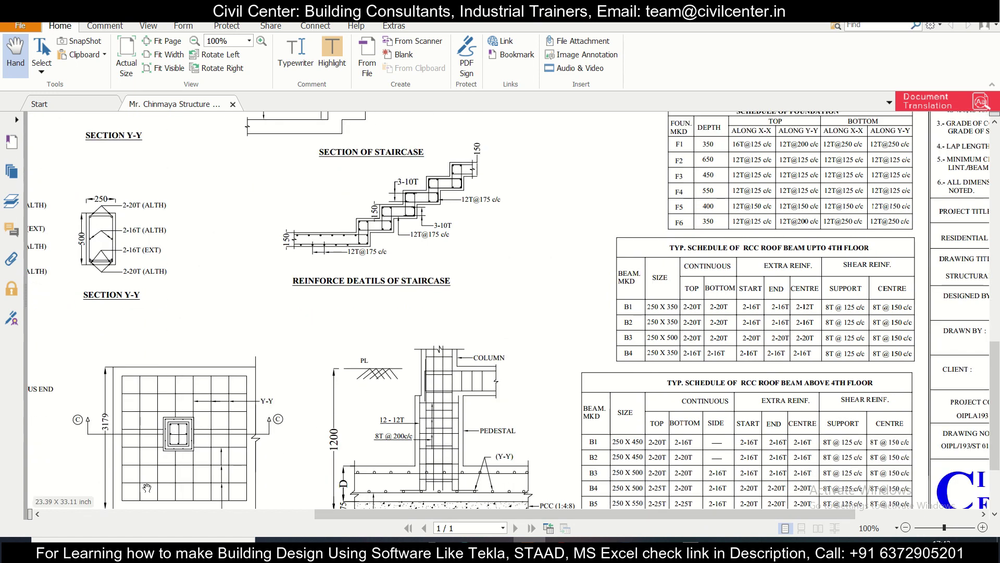
pyautogui.scroll(1, 254, 422)
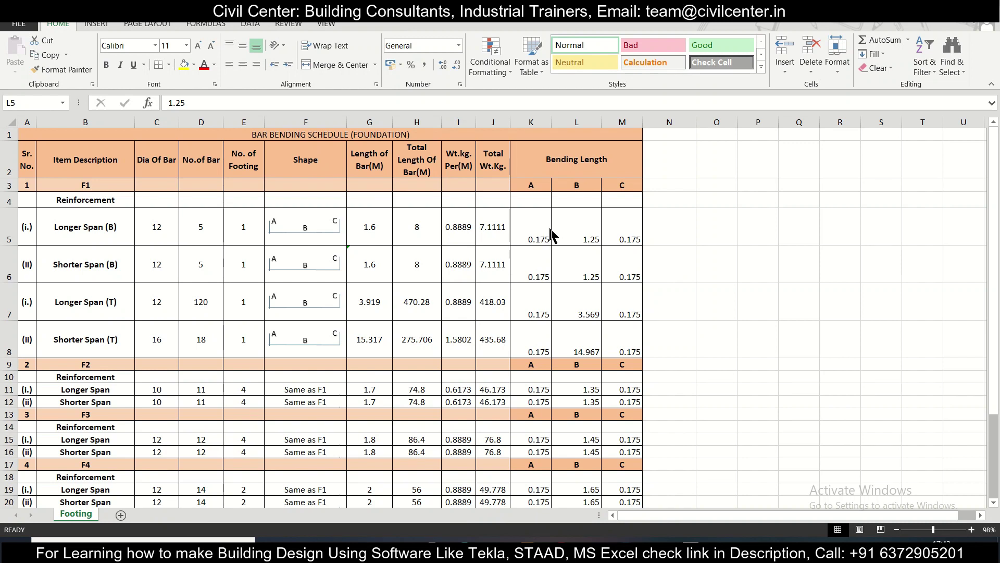
# In Excel, link F1's bottom bending lengths B to the top ones, entering =L7 for Longer Span (B) and =L8 for Shorter Span (B)
pyautogui.click(584, 240)
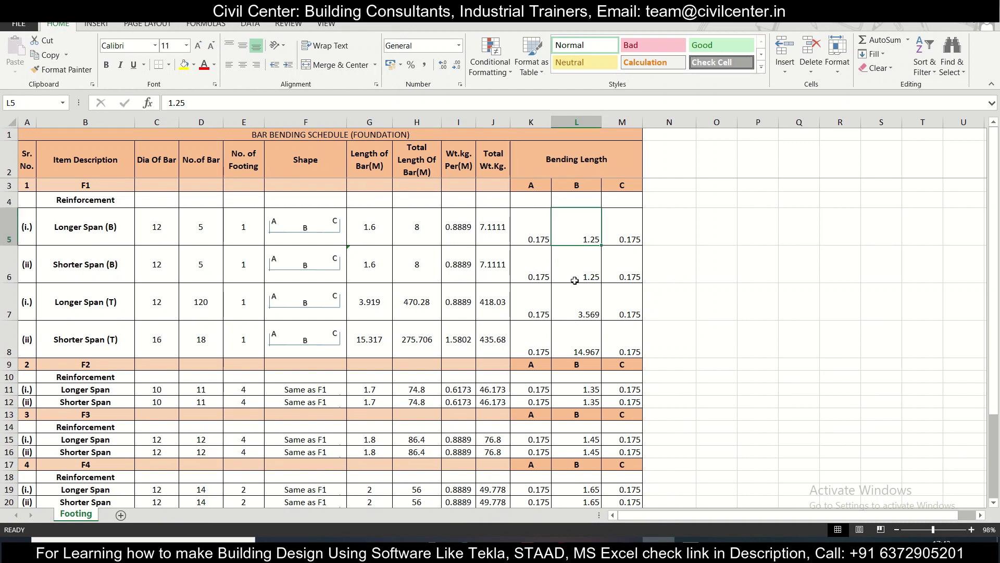
pyautogui.write('=')
pyautogui.click(582, 306)
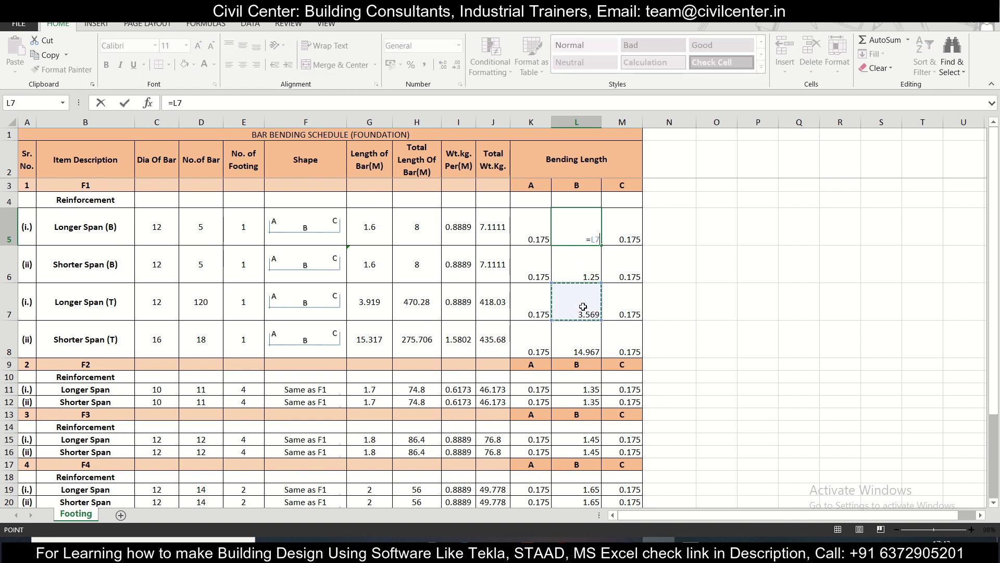
pyautogui.press('Return')
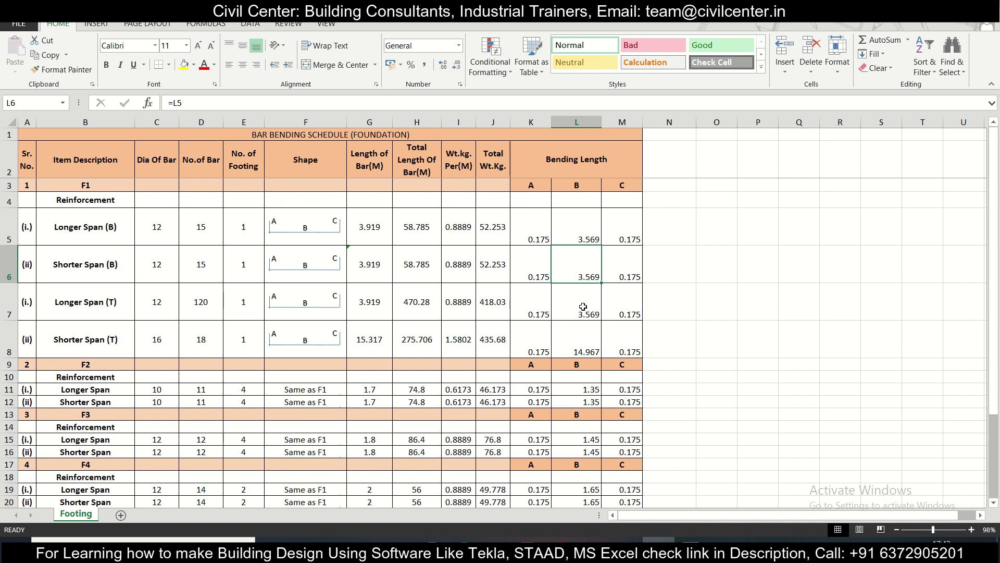
pyautogui.write('=')
pyautogui.click(588, 336)
pyautogui.press('Return')
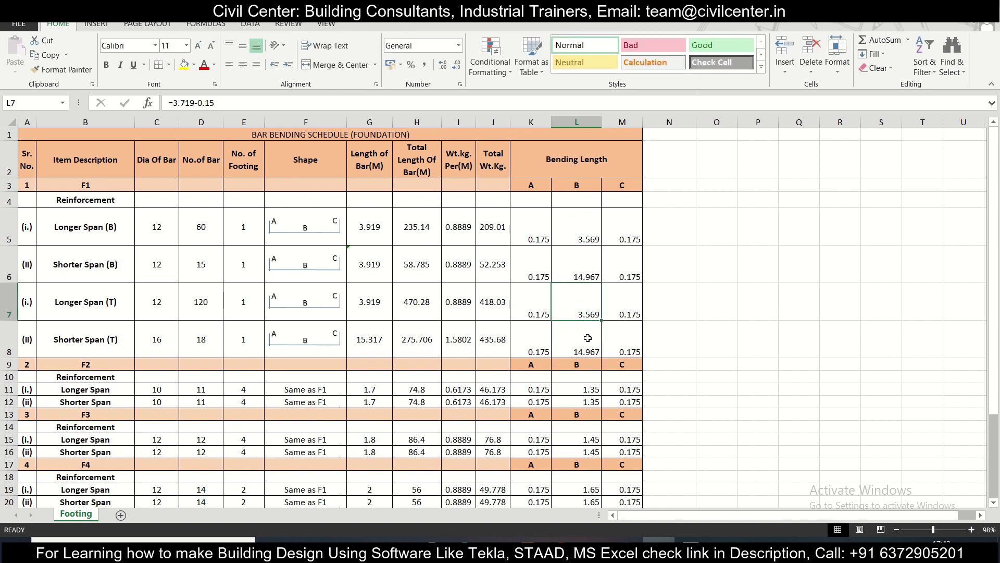
pyautogui.click(582, 268)
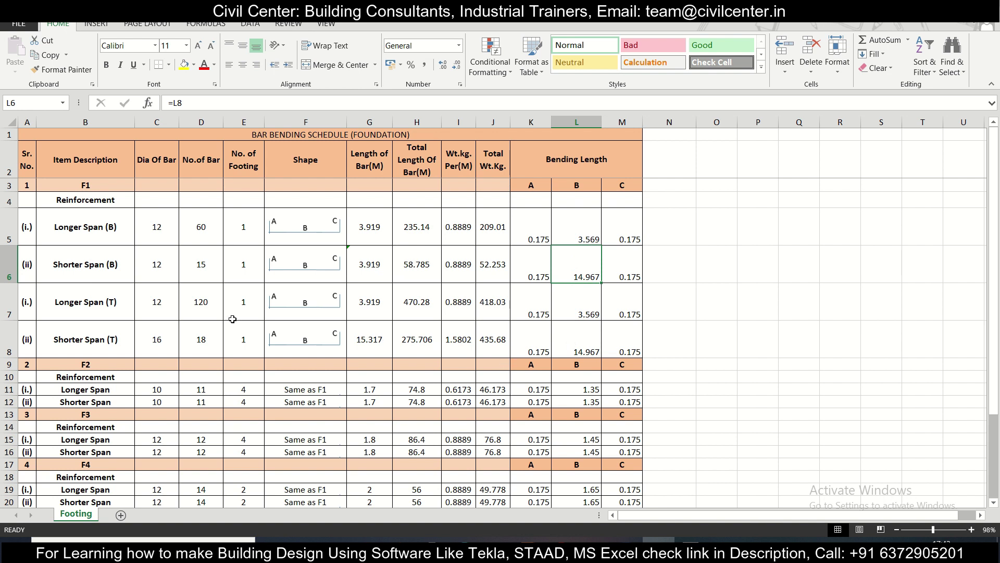
# Inspect the bar length, total length, unit weight and total weight formulas in F1's Longer Span (B) row
pyautogui.click(366, 224)
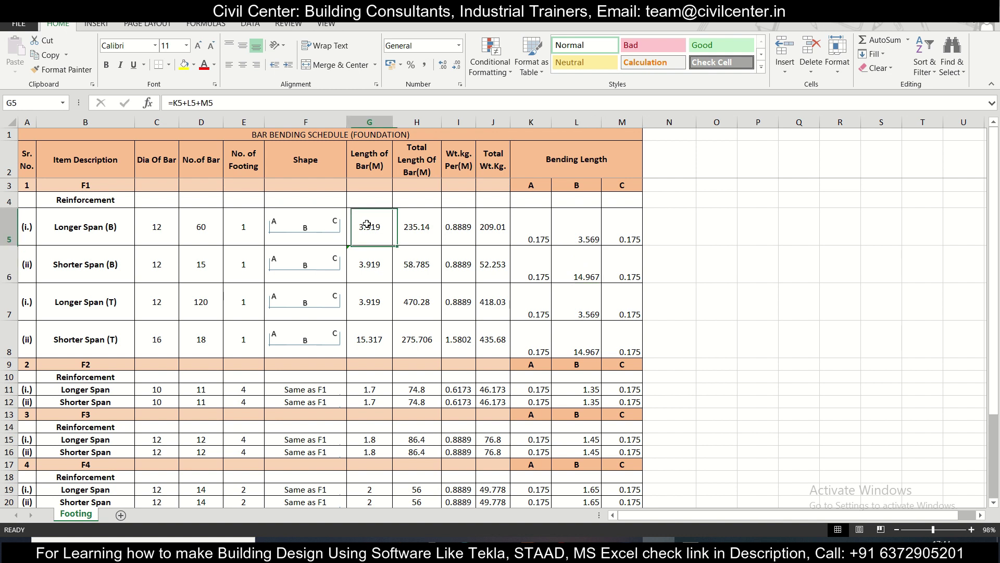
pyautogui.doubleClick(368, 229)
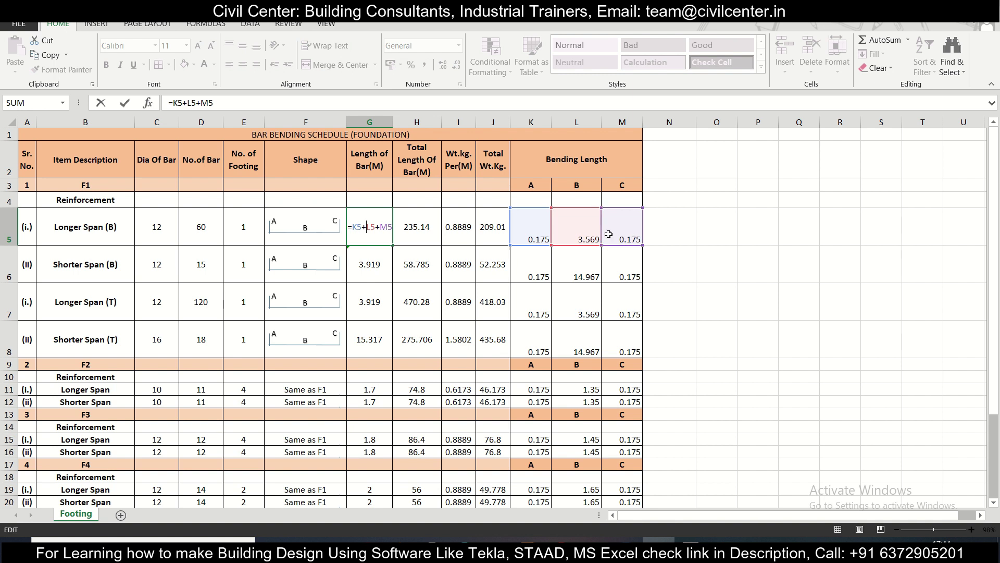
pyautogui.click(426, 225)
pyautogui.doubleClick(426, 225)
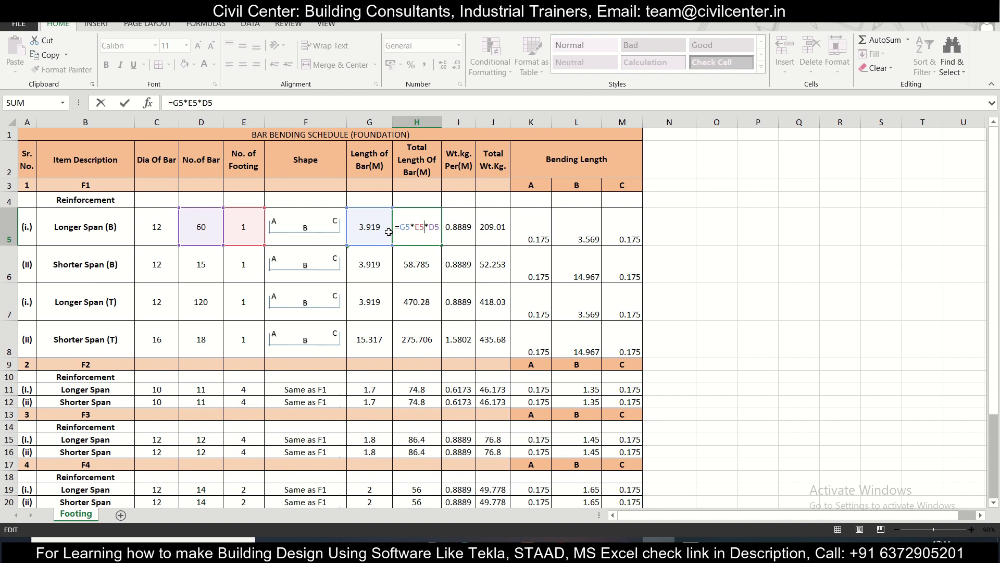
pyautogui.press('Escape')
pyautogui.doubleClick(454, 230)
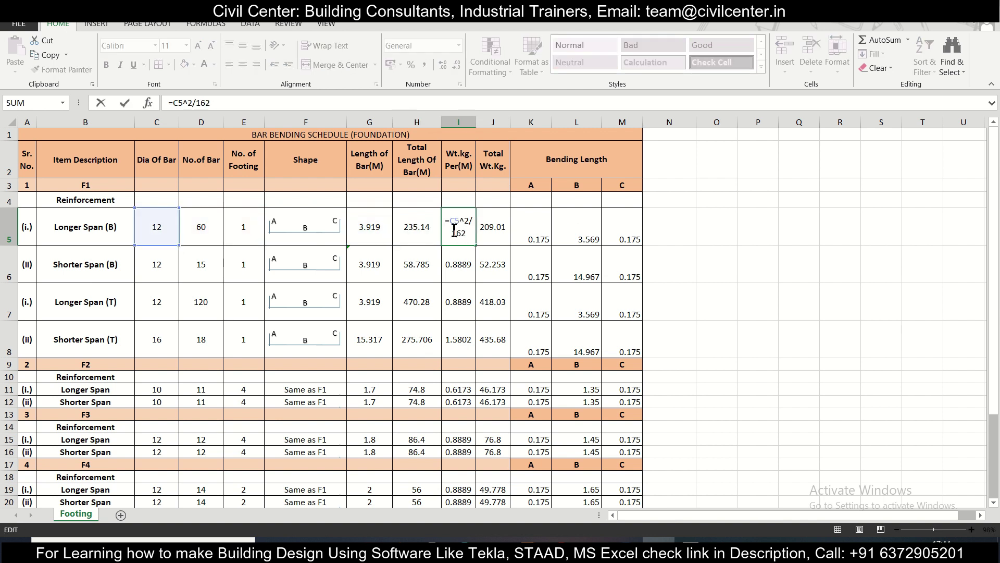
pyautogui.press('Escape')
pyautogui.doubleClick(489, 227)
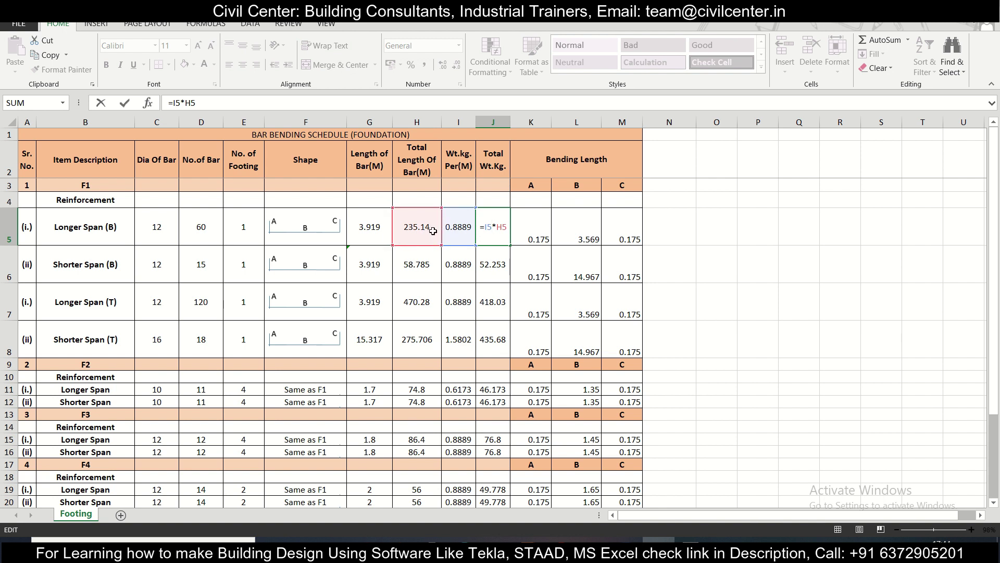
pyautogui.hotkey('ctrl', 'Return')
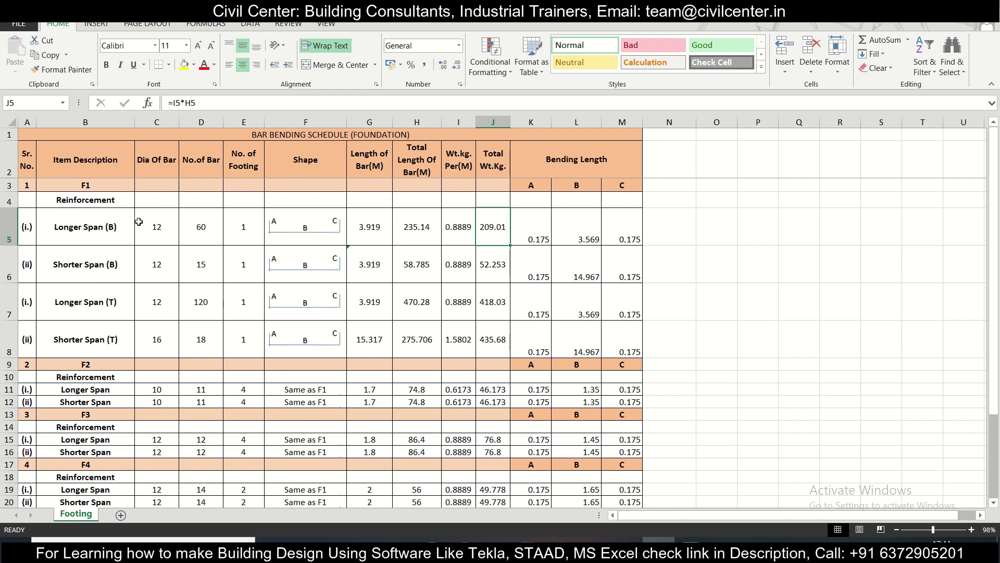
# Check F1's No. of Bar formulas, Longer Span (B) total weight and Shorter Span (T) bending length B
pyautogui.click(198, 233)
pyautogui.click(183, 305)
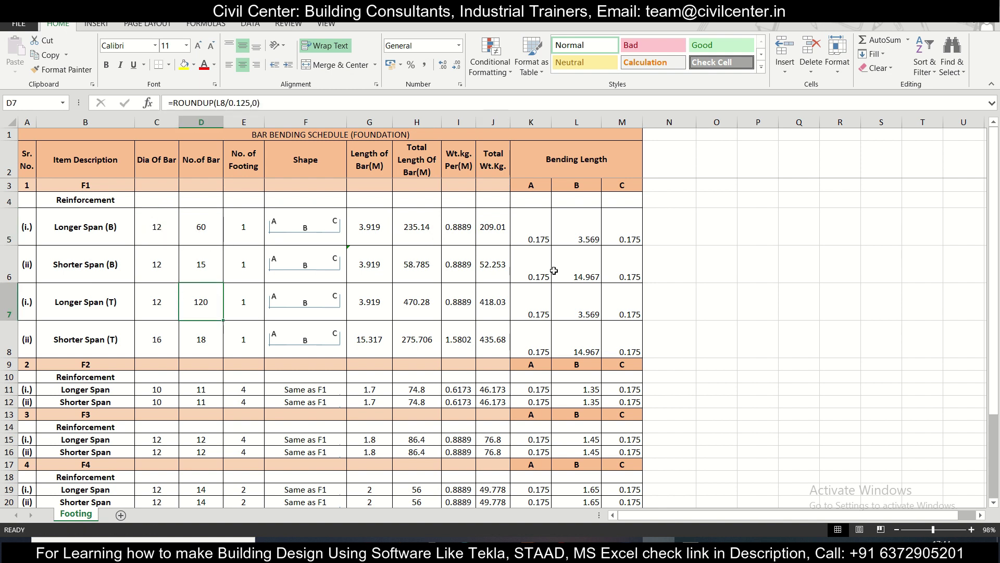
pyautogui.click(518, 237)
pyautogui.click(494, 226)
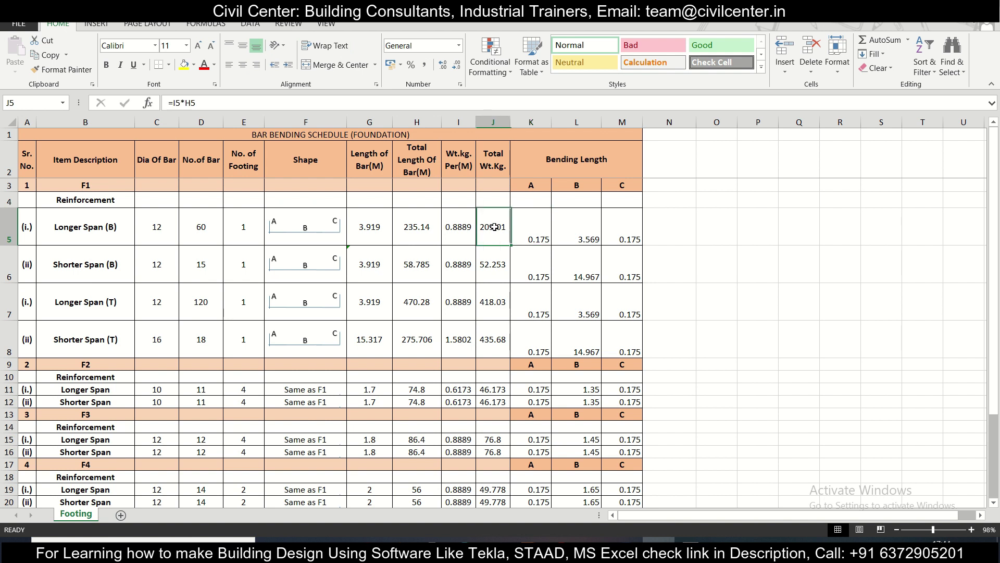
pyautogui.click(508, 305)
pyautogui.press('Down')
pyautogui.press('Right')
pyautogui.press('Right')
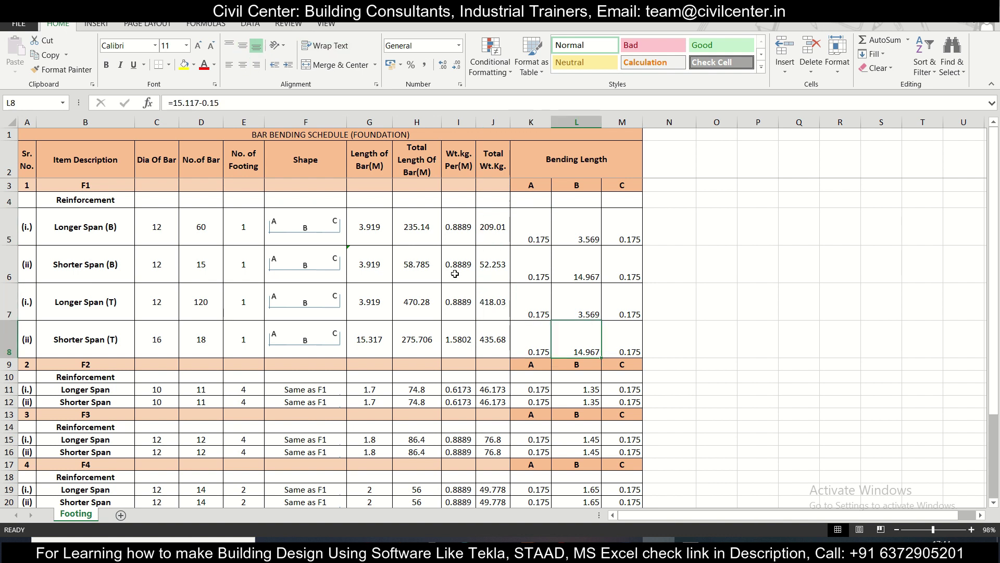
# Look over the schedule rows from F1 to F5 and the rod diameter summary table beneath them
pyautogui.scroll(-2, 445, 224)
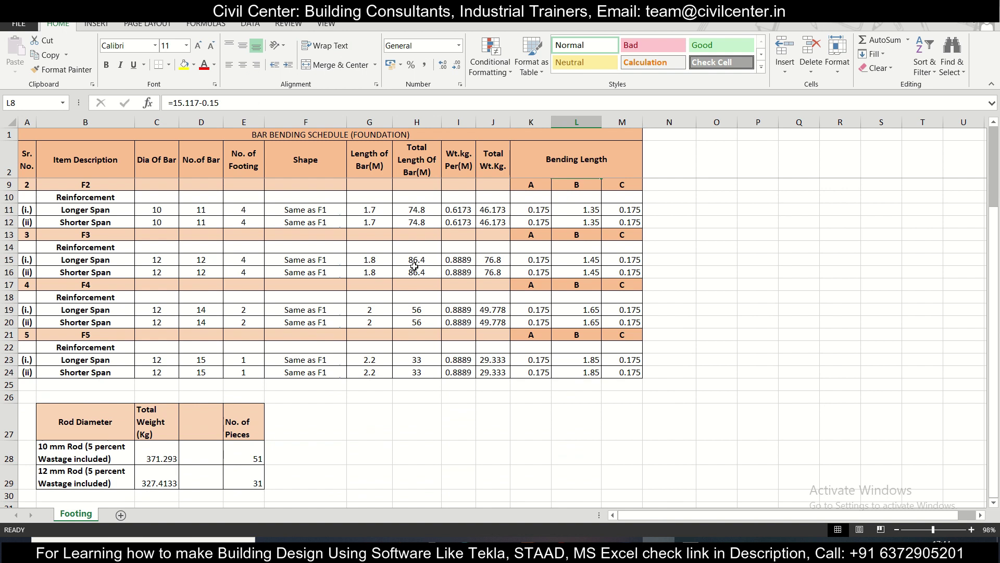
pyautogui.scroll(2, 414, 266)
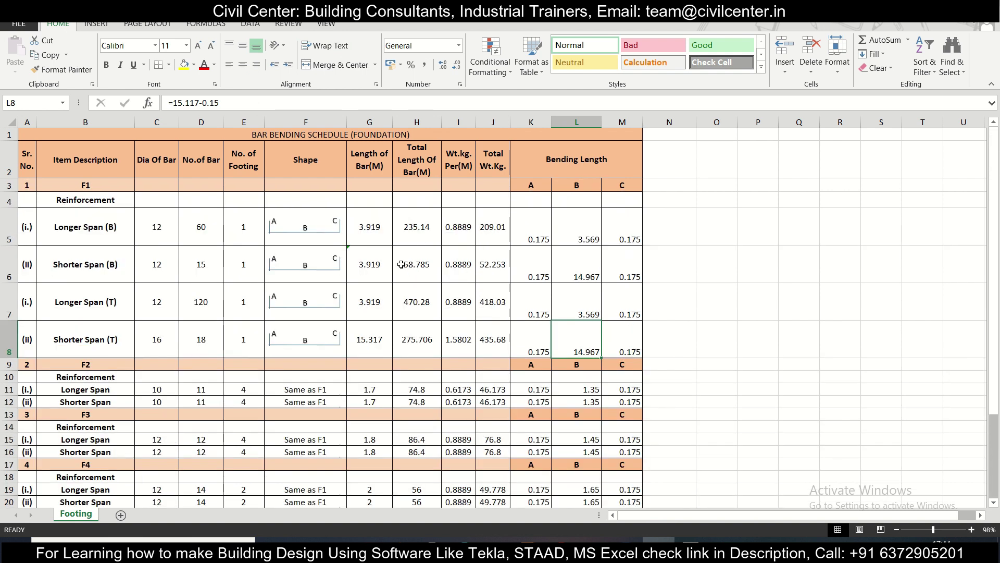
pyautogui.scroll(-1, 460, 302)
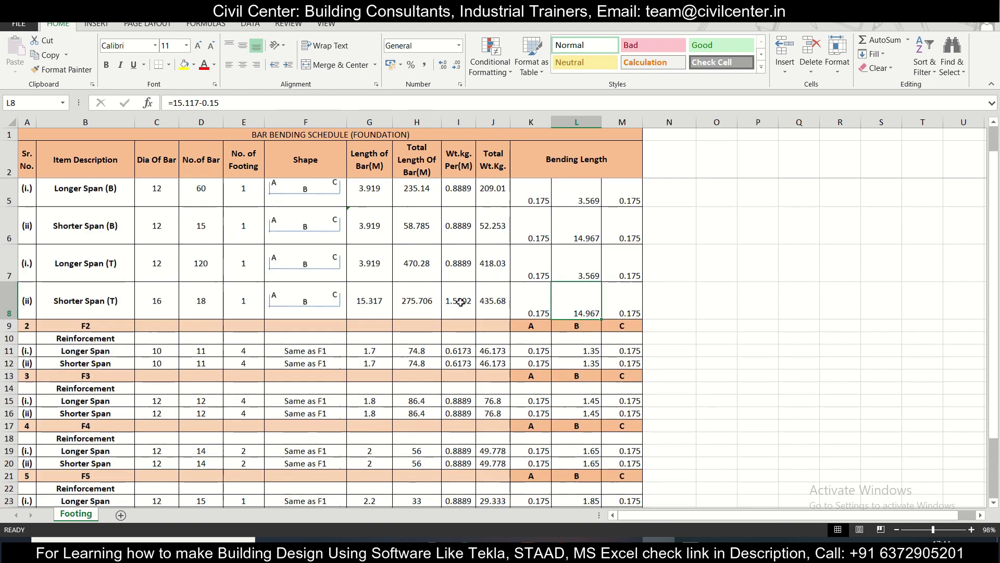
pyautogui.scroll(1, 454, 304)
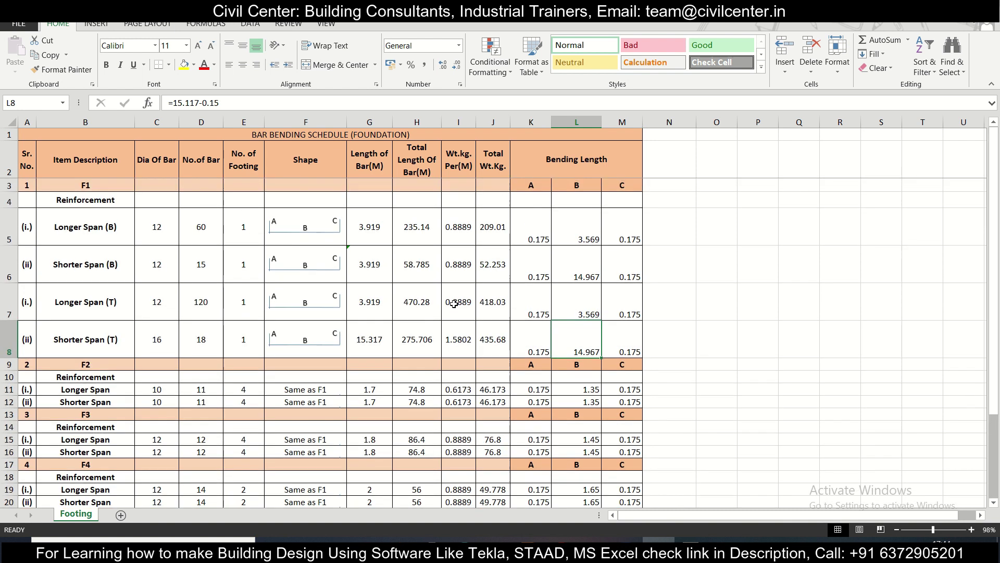
pyautogui.scroll(-2, 211, 373)
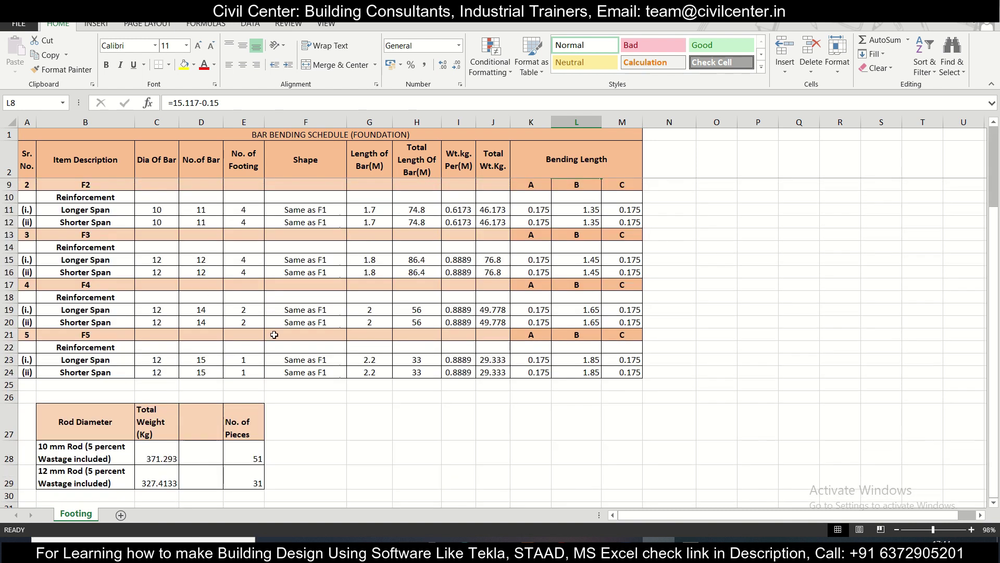
pyautogui.scroll(-1, 159, 432)
pyautogui.scroll(-1, 159, 431)
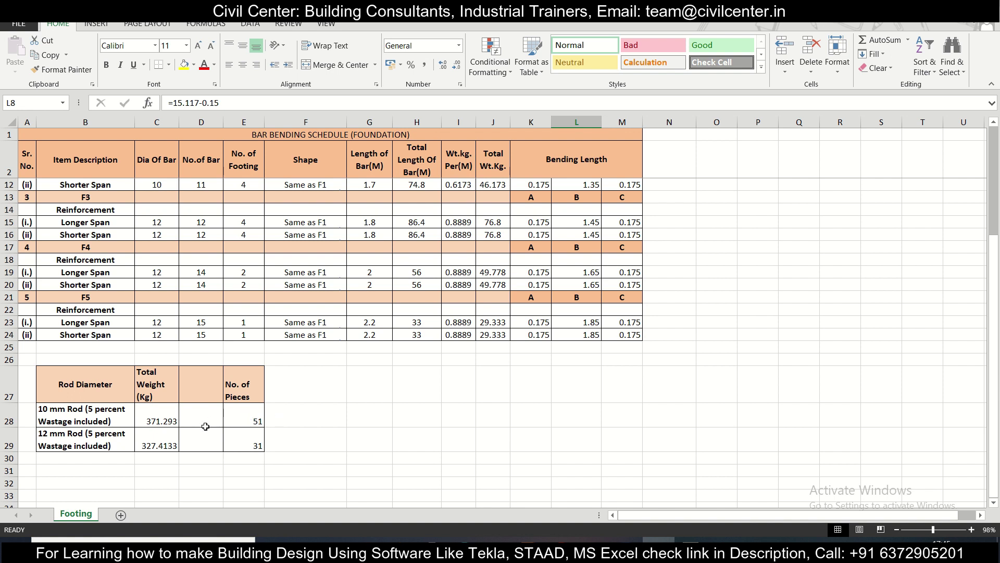
# Examine the 10 mm rod Total Weight formula, checking its wastage factor and which F1 and F2 weight cells it sums
pyautogui.doubleClick(168, 414)
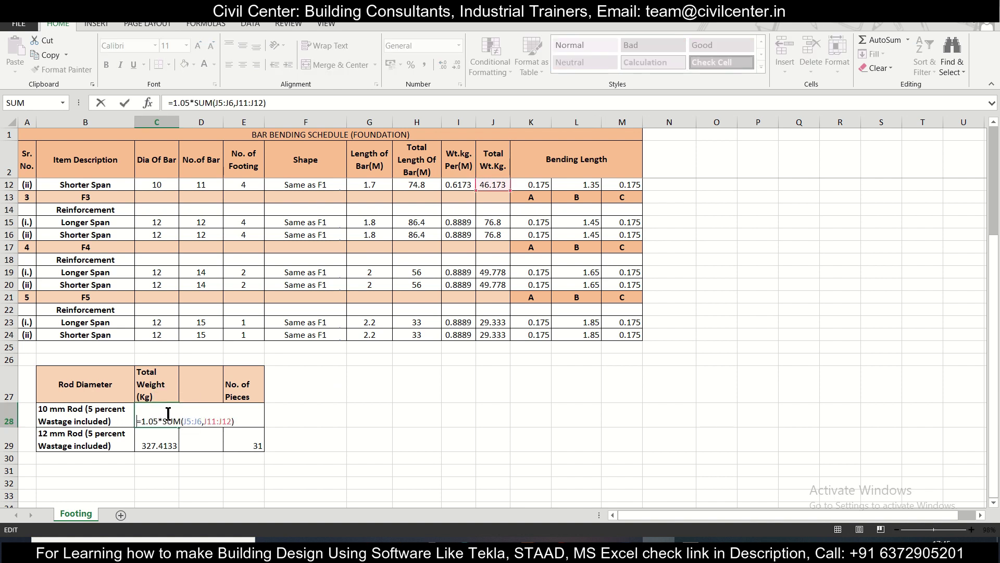
pyautogui.scroll(3, 200, 420)
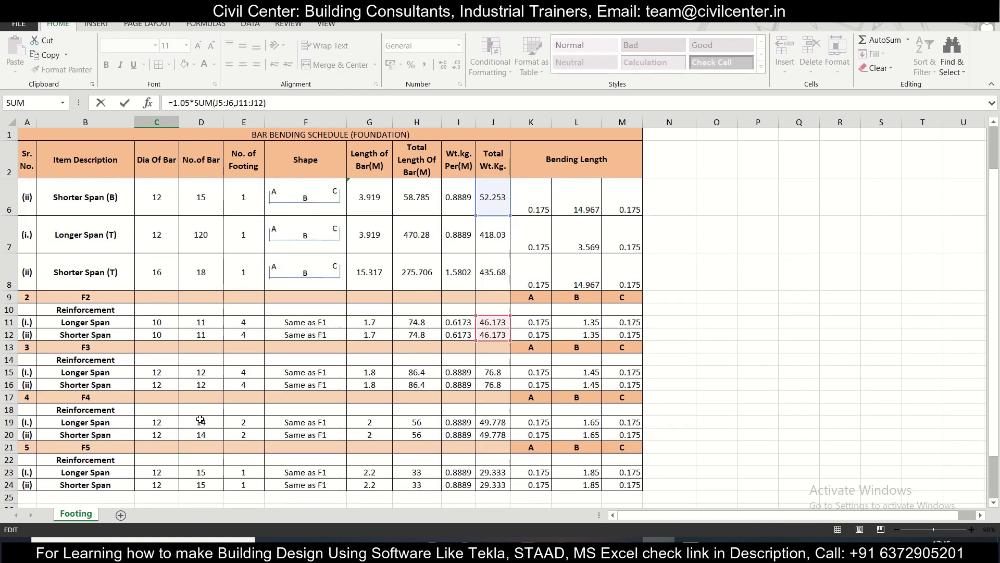
pyautogui.scroll(-3, 200, 420)
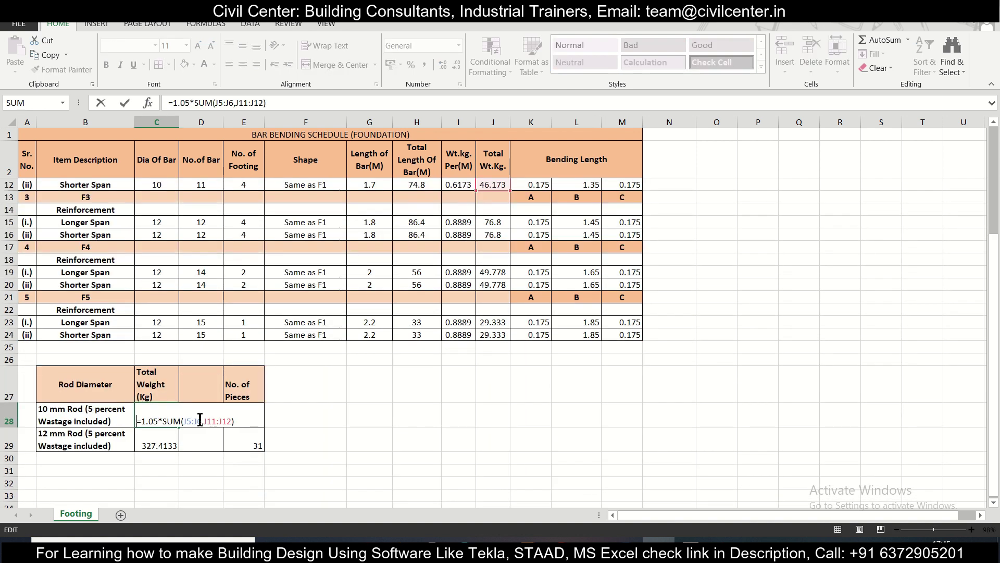
pyautogui.click(190, 103)
pyautogui.scroll(3, 324, 309)
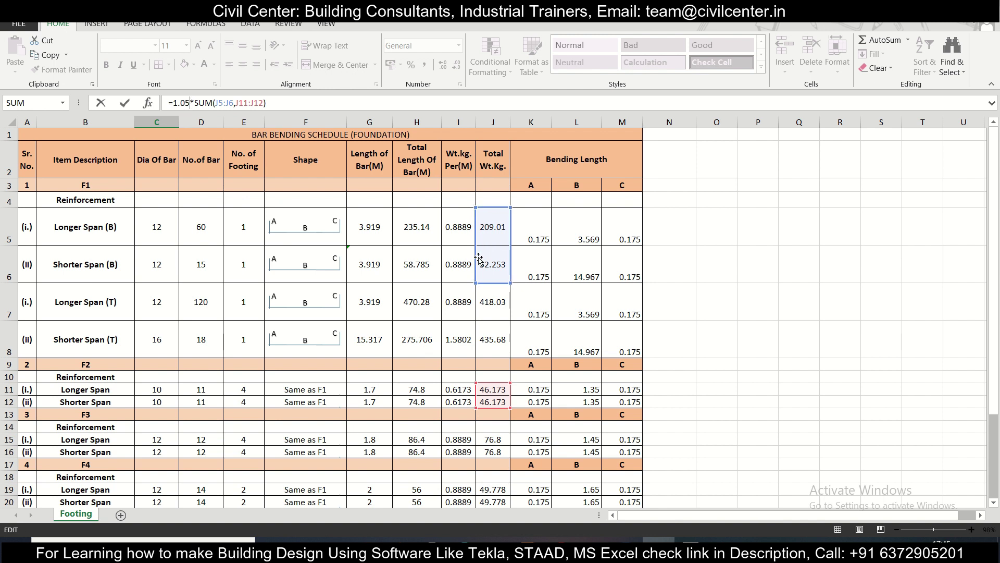
pyautogui.hotkey('ctrl', 'Return')
pyautogui.scroll(-2, 354, 289)
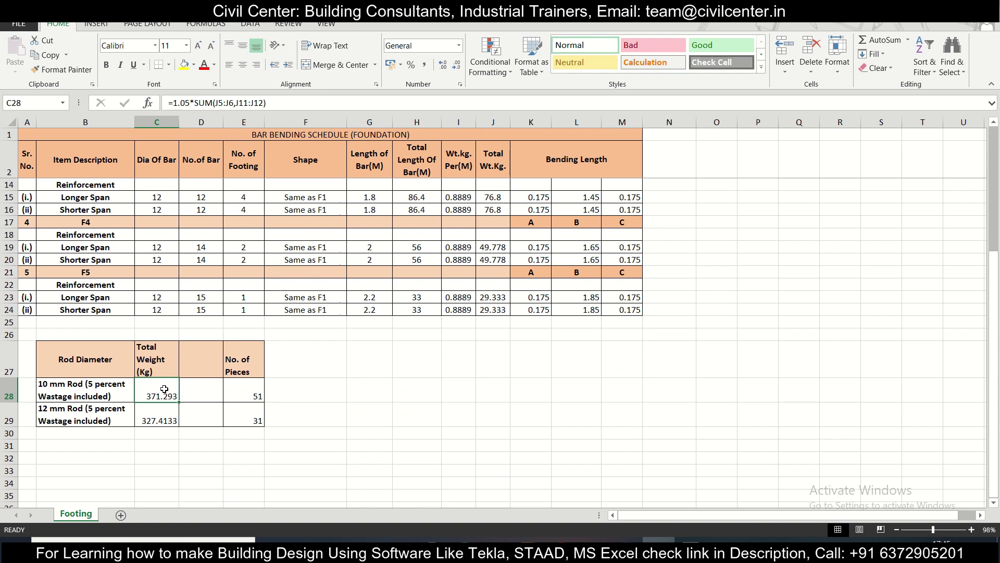
# Examine the 10 mm rod No. of Pieces formula, tracing the total weight and F2 unit weight cells it references
pyautogui.click(258, 392)
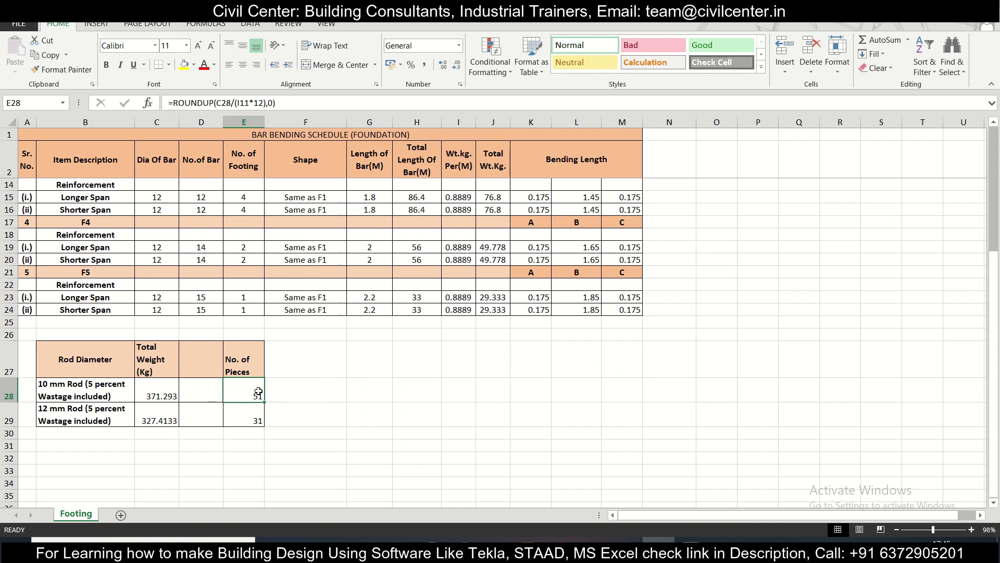
pyautogui.doubleClick(259, 391)
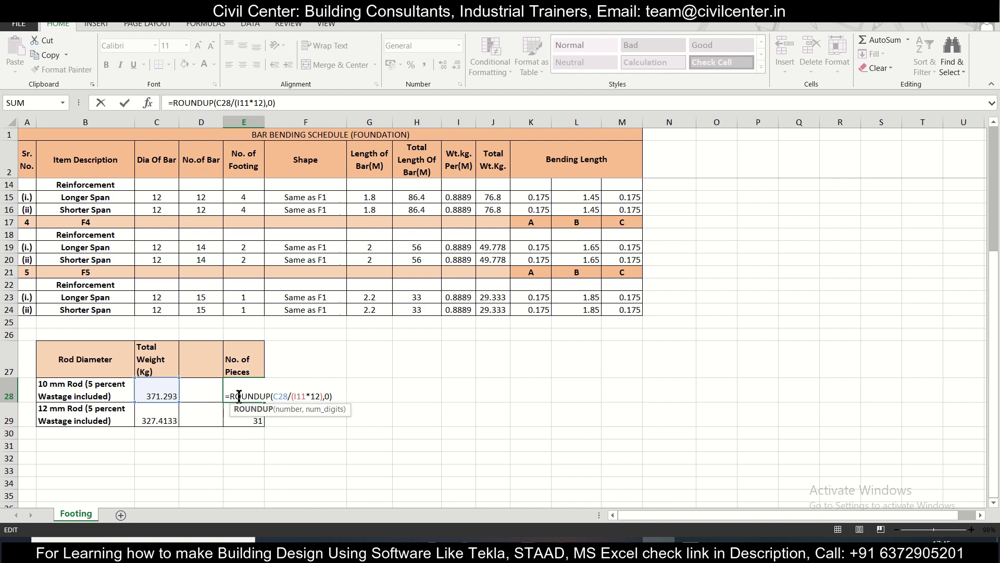
pyautogui.scroll(4, 277, 396)
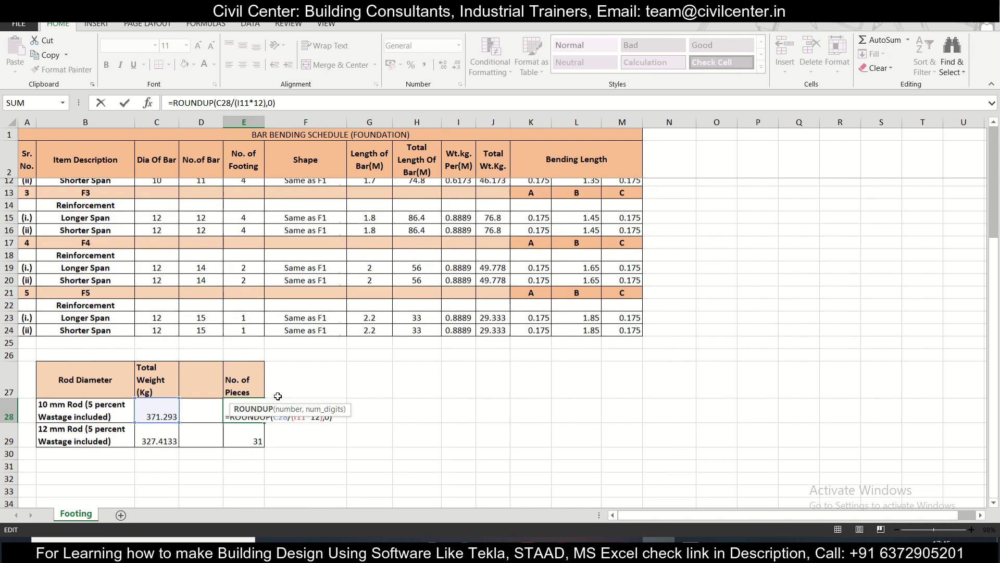
pyautogui.scroll(-5, 278, 396)
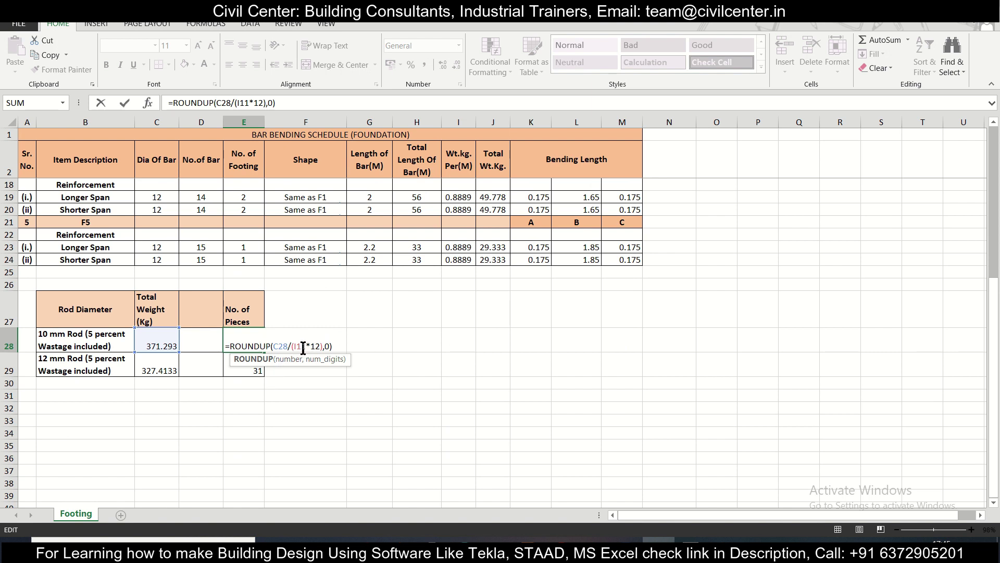
pyautogui.scroll(4, 381, 332)
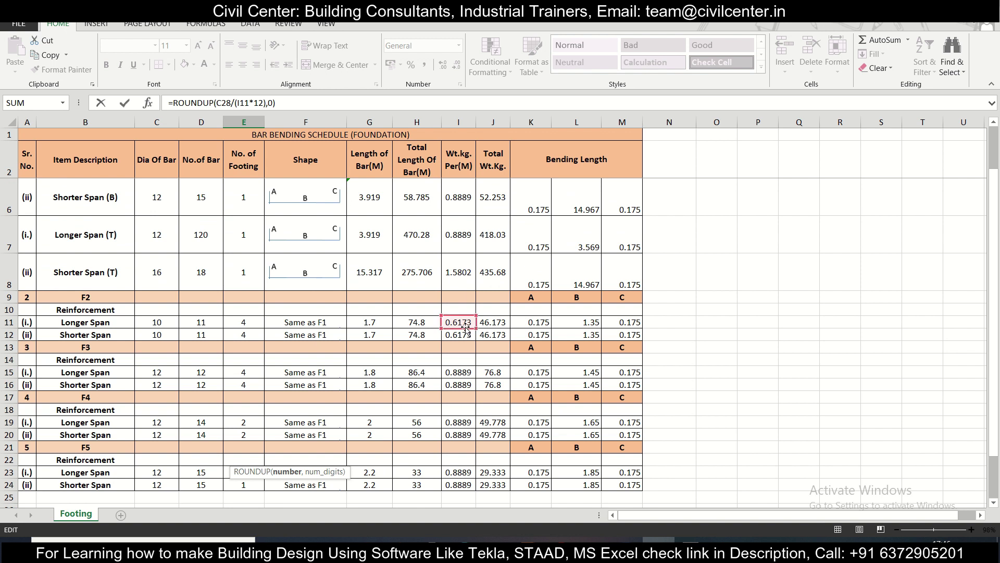
pyautogui.scroll(-1, 465, 328)
pyautogui.scroll(2, 464, 329)
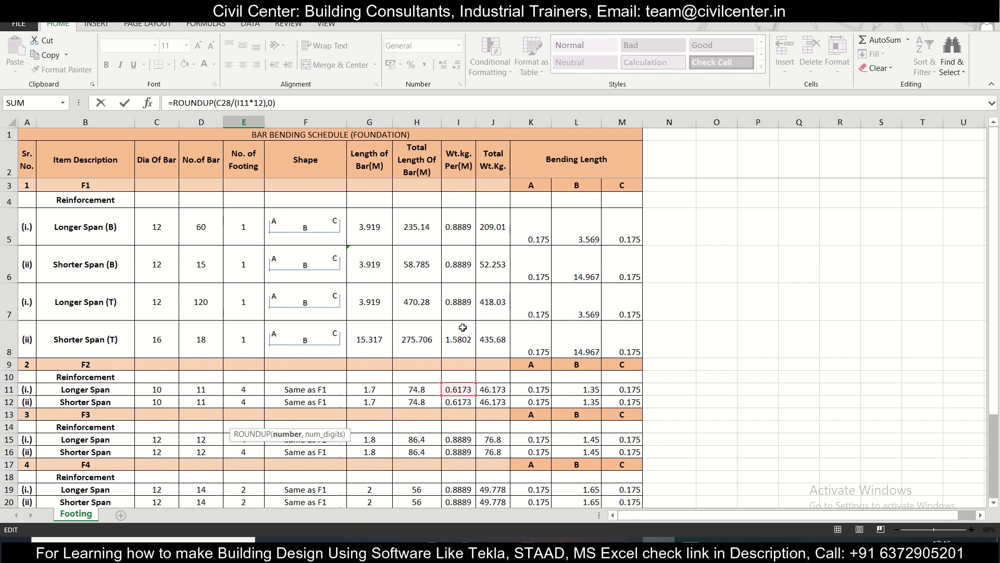
pyautogui.scroll(-2, 463, 328)
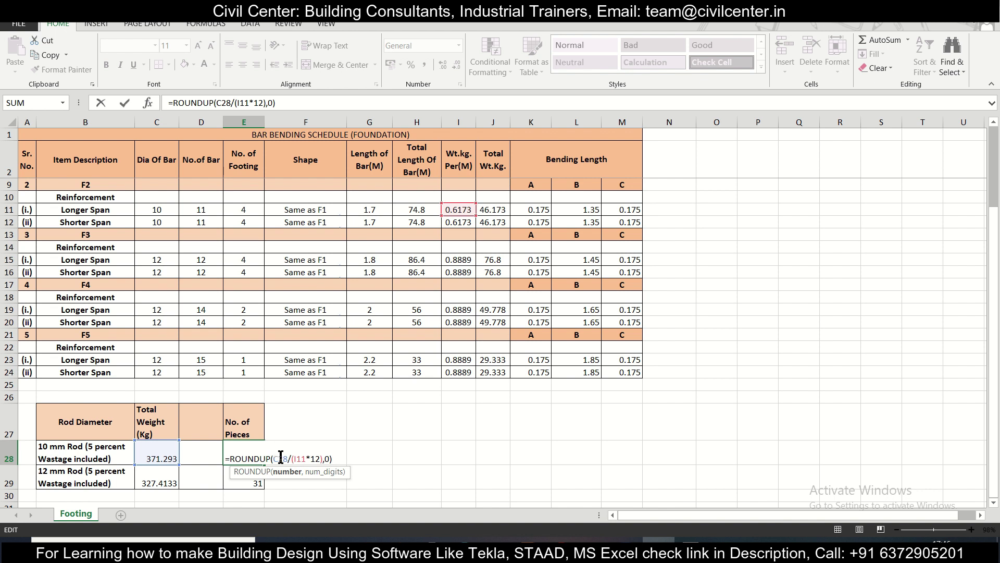
pyautogui.moveTo(417, 39)
pyautogui.scroll(-1, 416, 41)
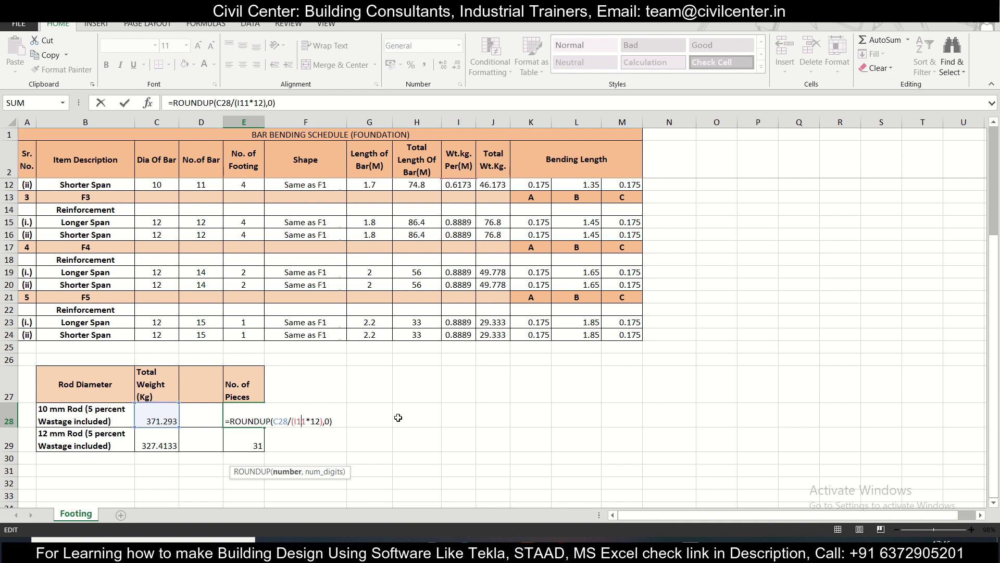
pyautogui.click(426, 394)
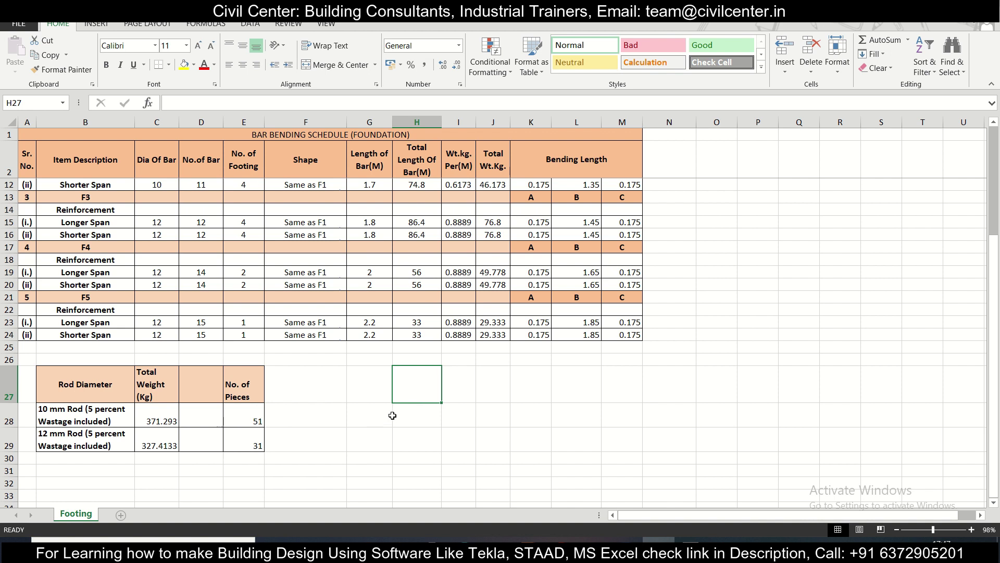
pyautogui.click(257, 418)
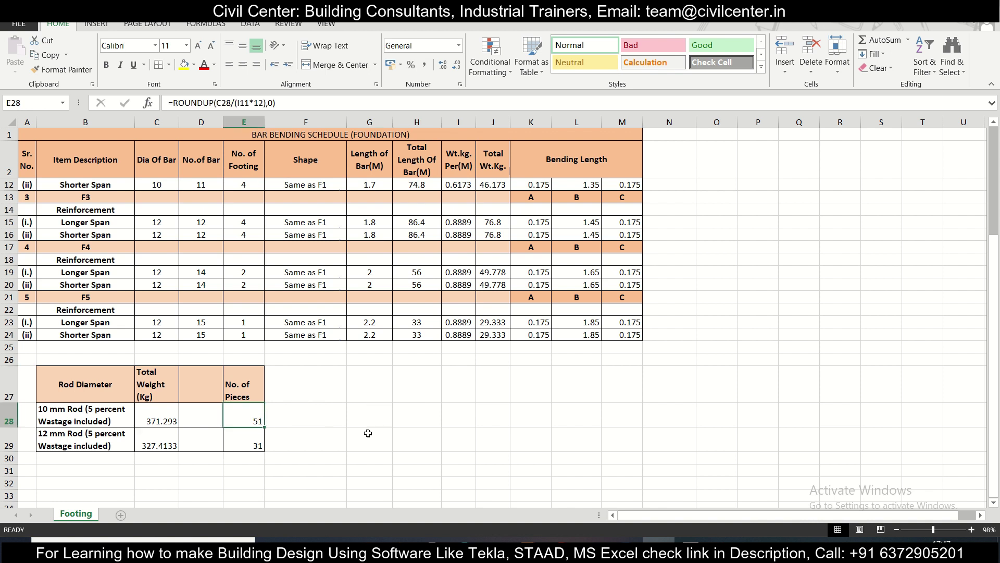
# Note the rod length "12 m" in H28 and the unit weight expression "d^2/162" in I28, beside the summary table
pyautogui.click(417, 413)
pyautogui.write('12')
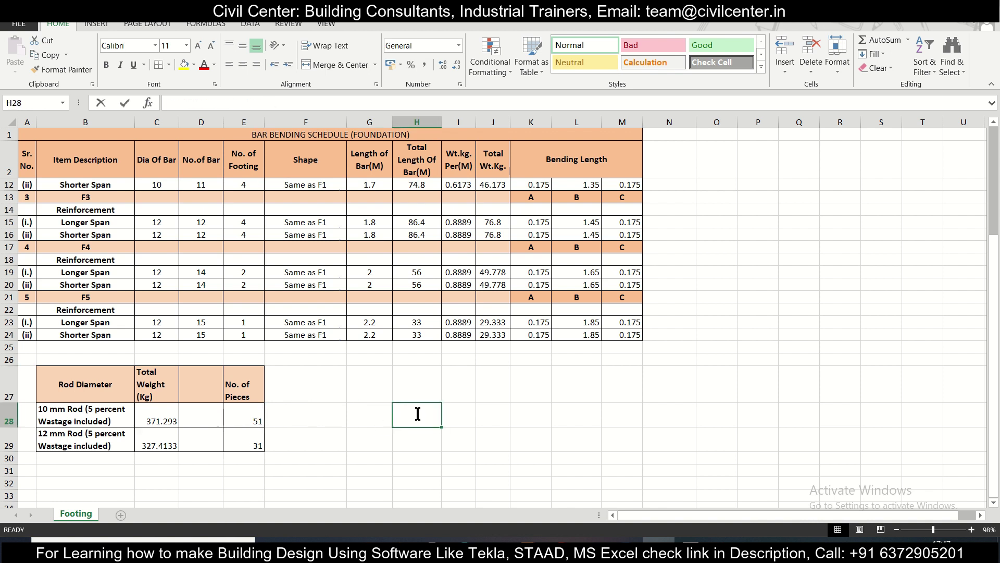
pyautogui.write(' m')
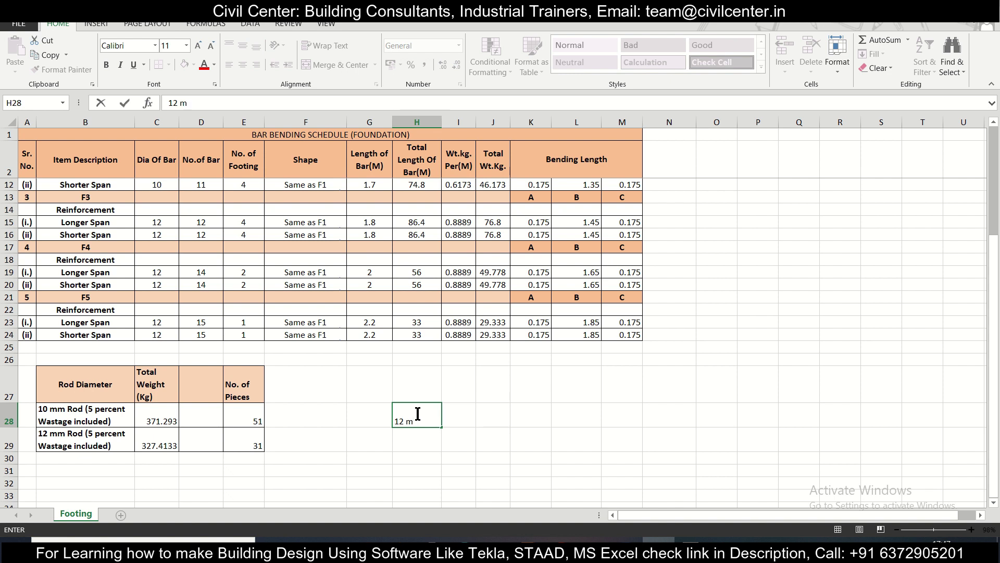
pyautogui.click(458, 416)
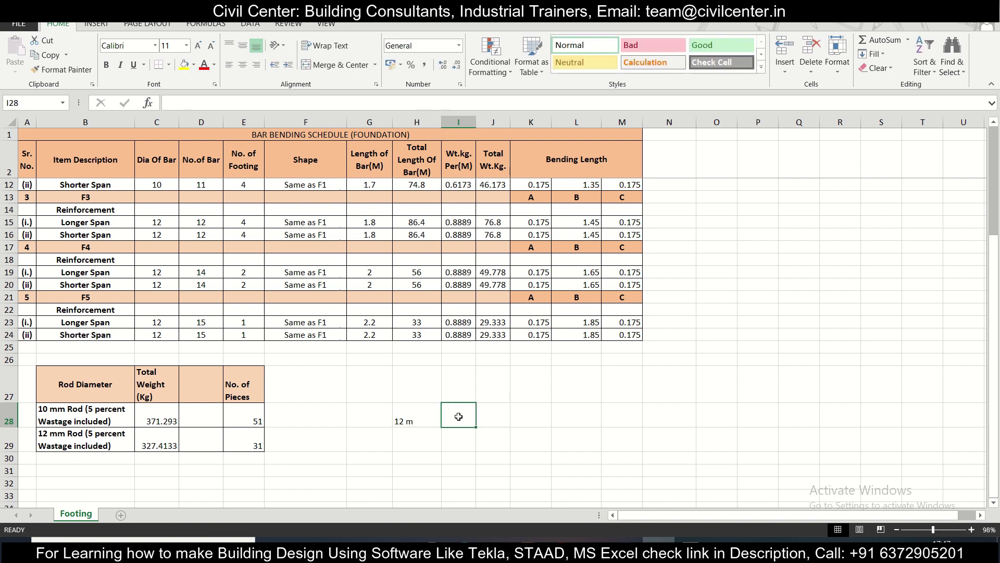
pyautogui.write('d^2/1')
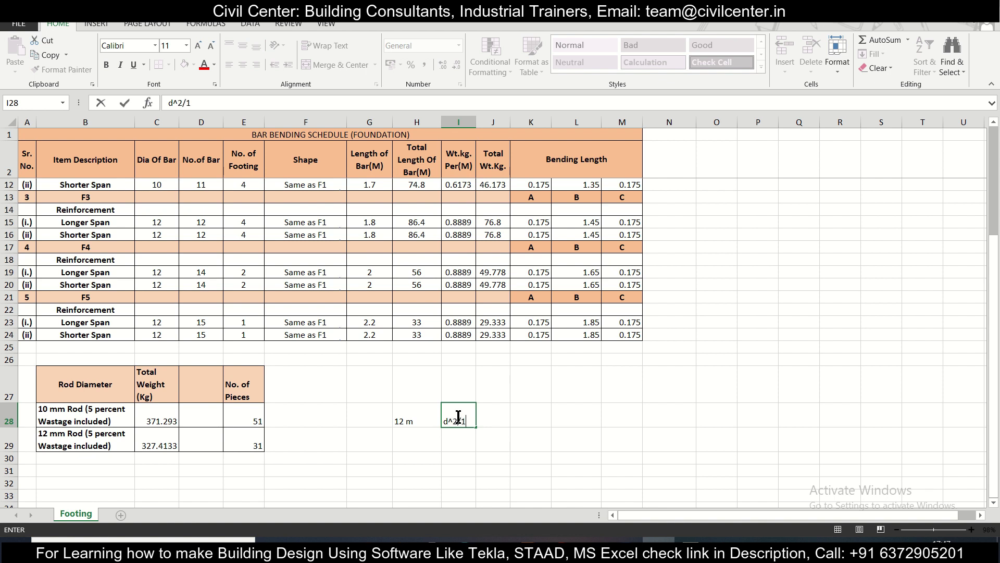
pyautogui.write('62')
pyautogui.hotkey('ctrl', 'Return')
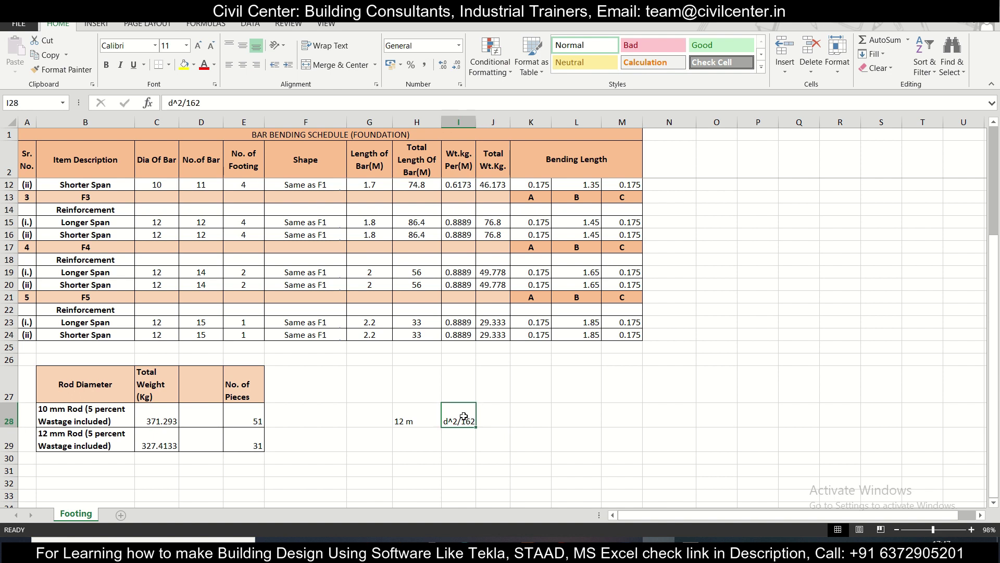
pyautogui.click(405, 417)
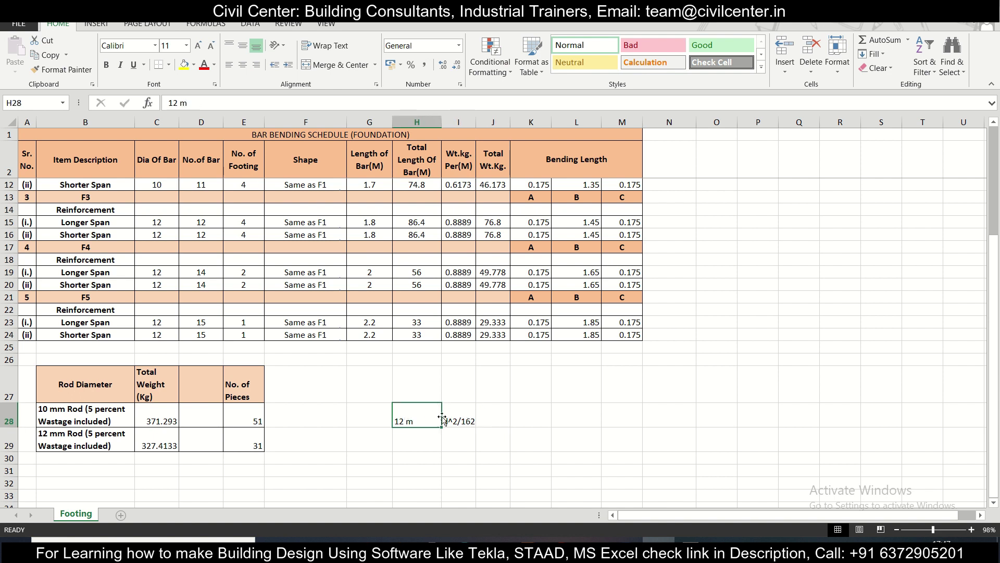
pyautogui.click(386, 421)
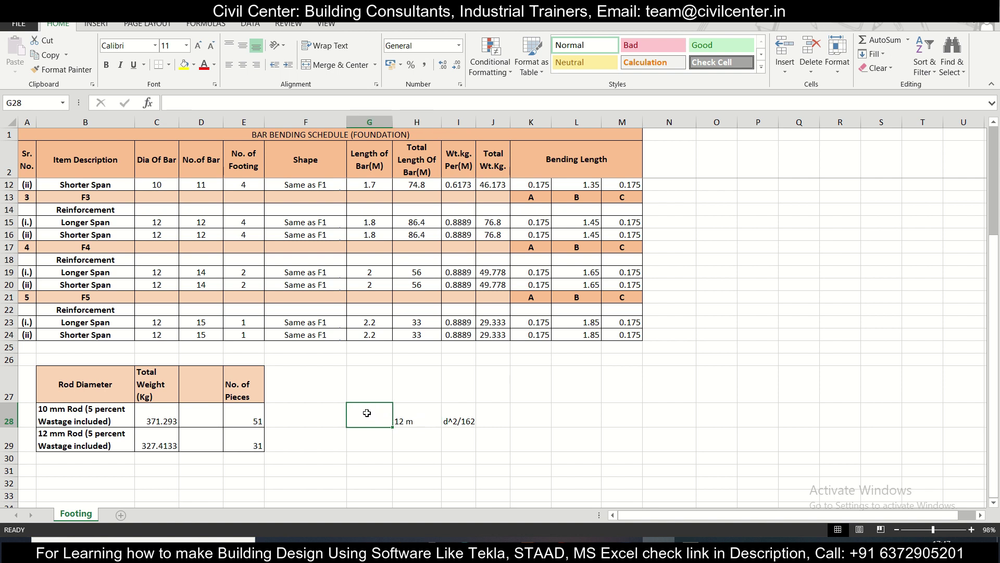
# Enter the heading "Dia" in L27 with the bar diameter 8 beneath it in L28
pyautogui.click(572, 415)
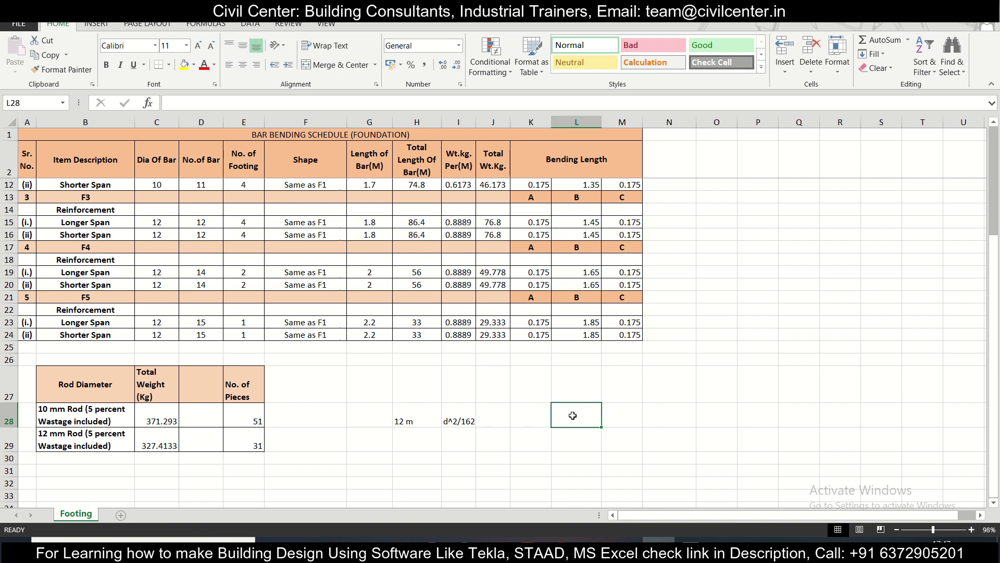
pyautogui.click(583, 390)
pyautogui.write('Dia')
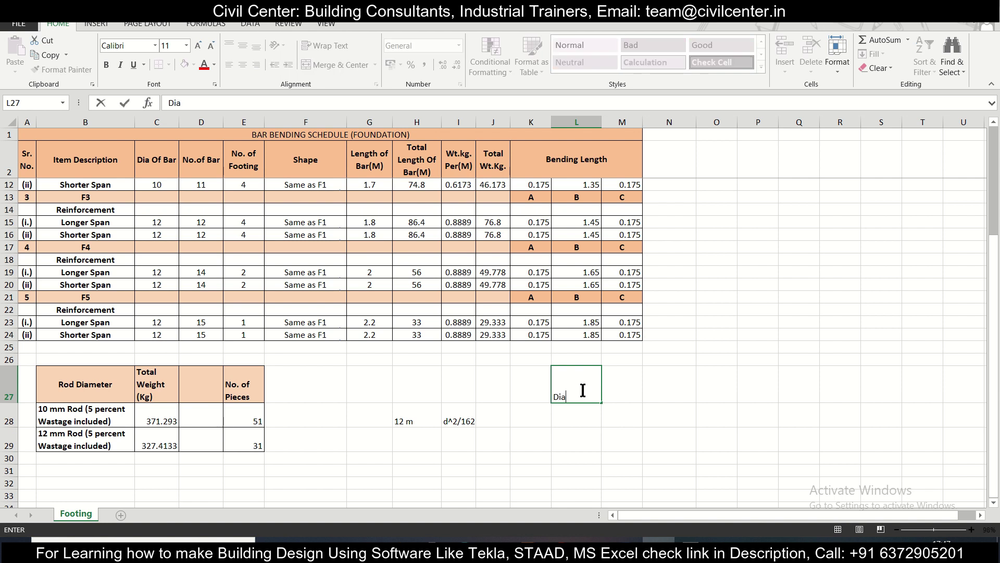
pyautogui.press('Return')
pyautogui.write('8')
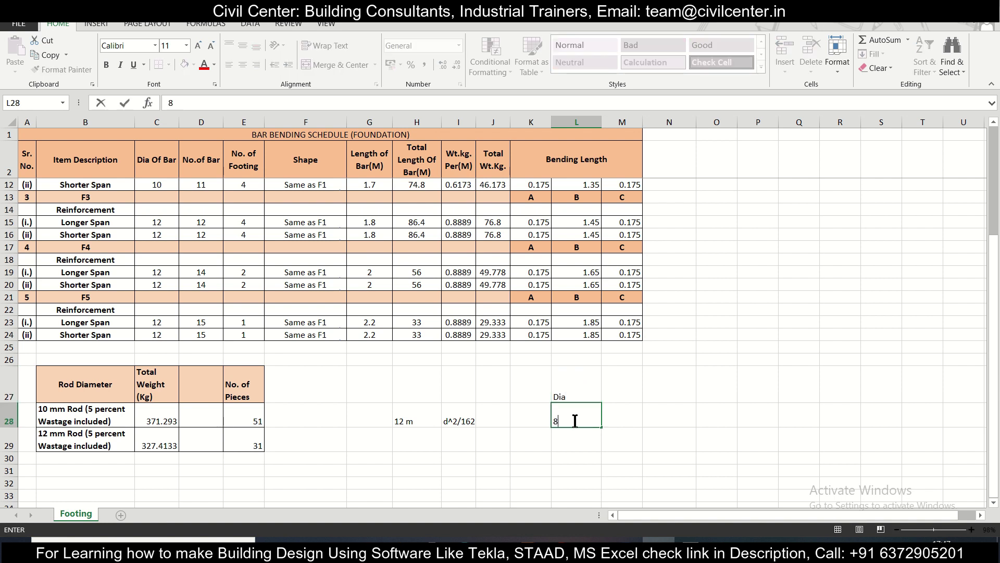
# Enter the heading "Unit wt. (Kg/m)" in M27, beside the Dia heading
pyautogui.click(624, 388)
pyautogui.write('Uni')
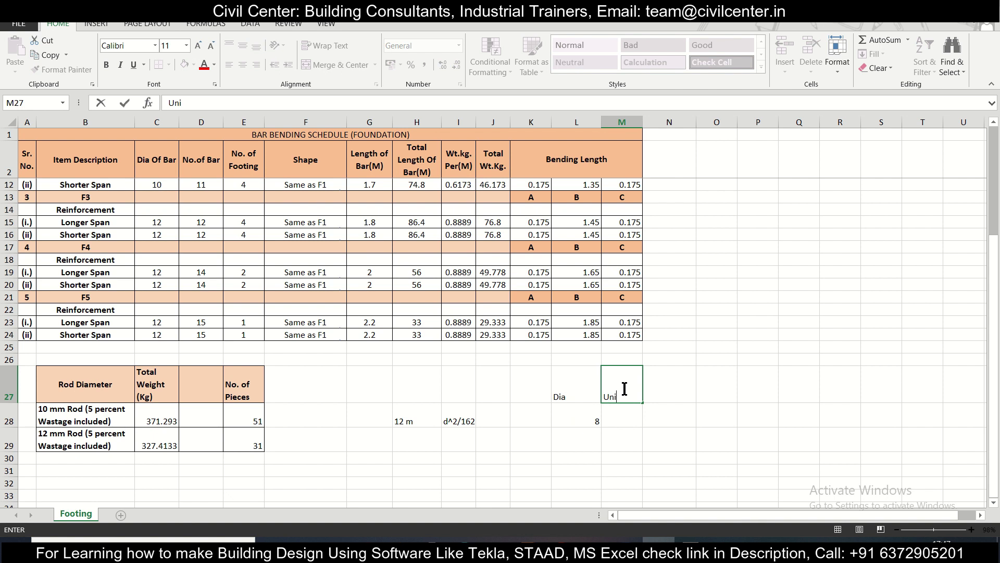
pyautogui.write('t wi')
pyautogui.write('. (K')
pyautogui.write('g')
pyautogui.write('/m)')
pyautogui.press('Return')
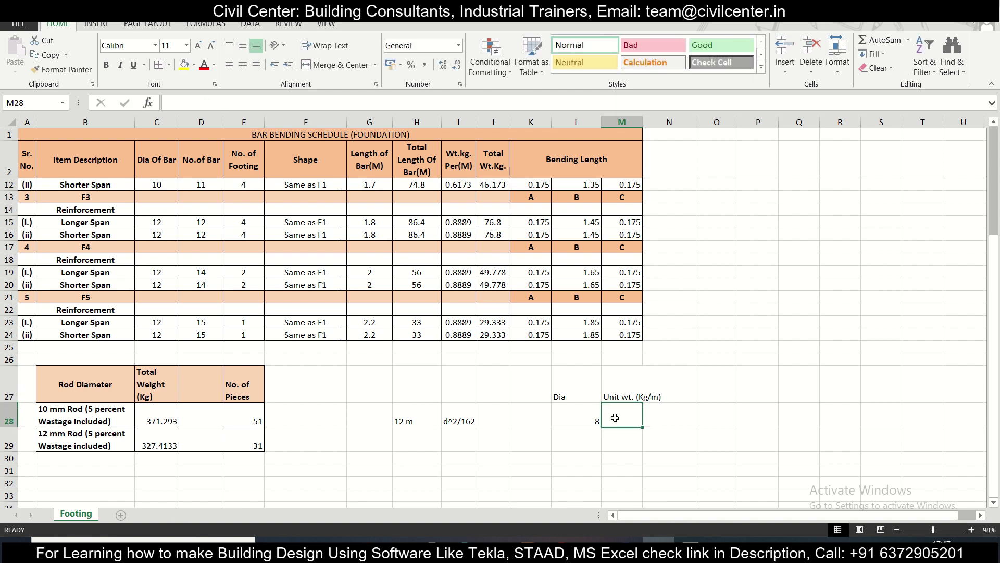
# Calculate the 8 mm bar's unit weight in M28 with the formula =((L28)^2)/162
pyautogui.write('=')
pyautogui.click(580, 418)
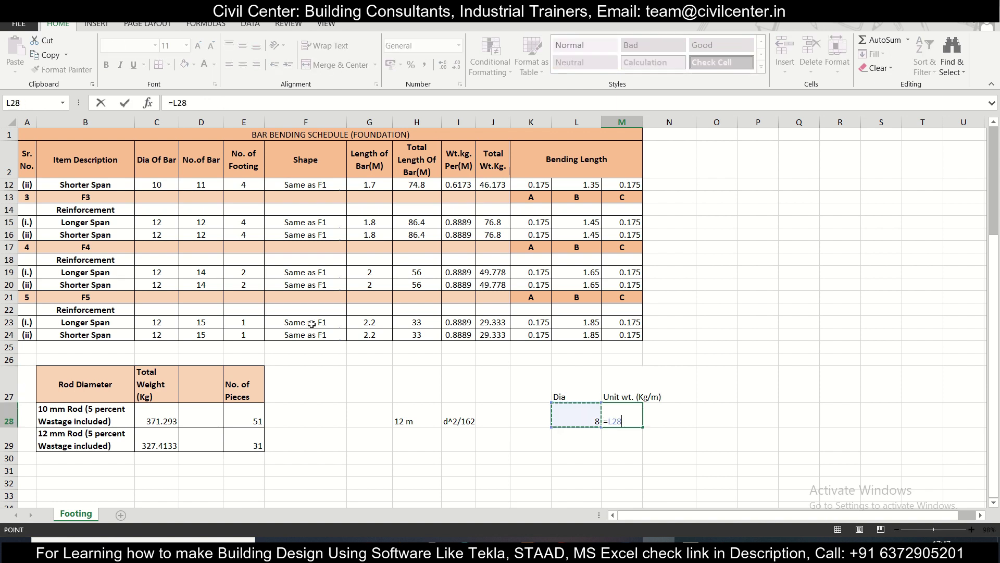
pyautogui.click(176, 102)
pyautogui.write('(L28)')
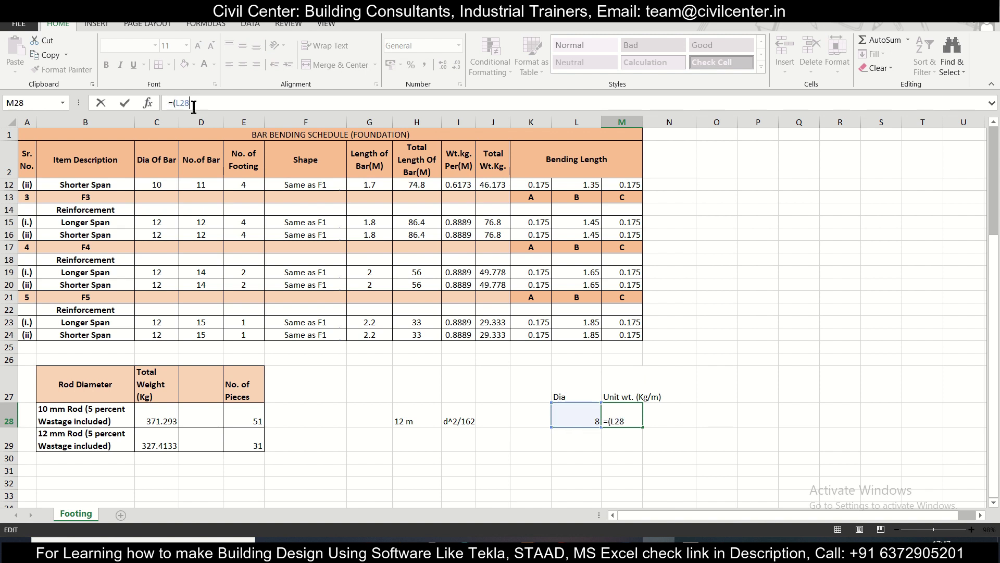
pyautogui.write('^2')
pyautogui.click(172, 103)
pyautogui.write('(')
pyautogui.write('/162')
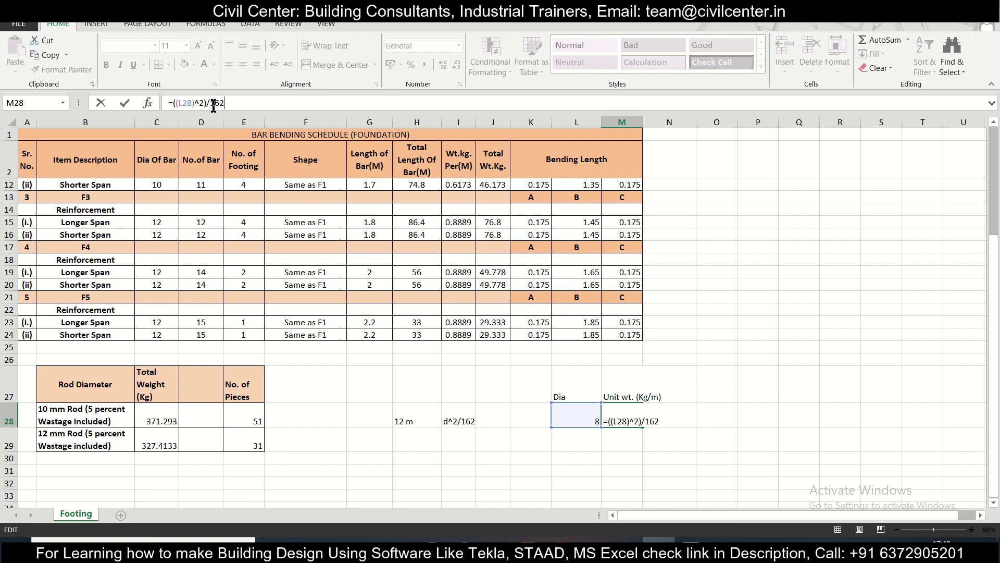
pyautogui.press('Return')
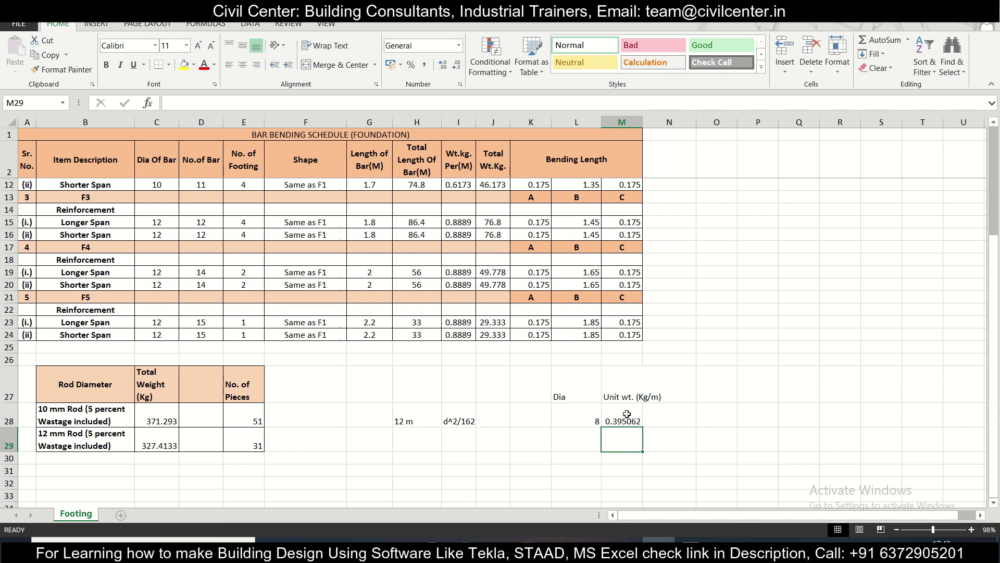
# Widen column O slightly and enter the heading "Total wt of one piece" in O27
pyautogui.click(710, 387)
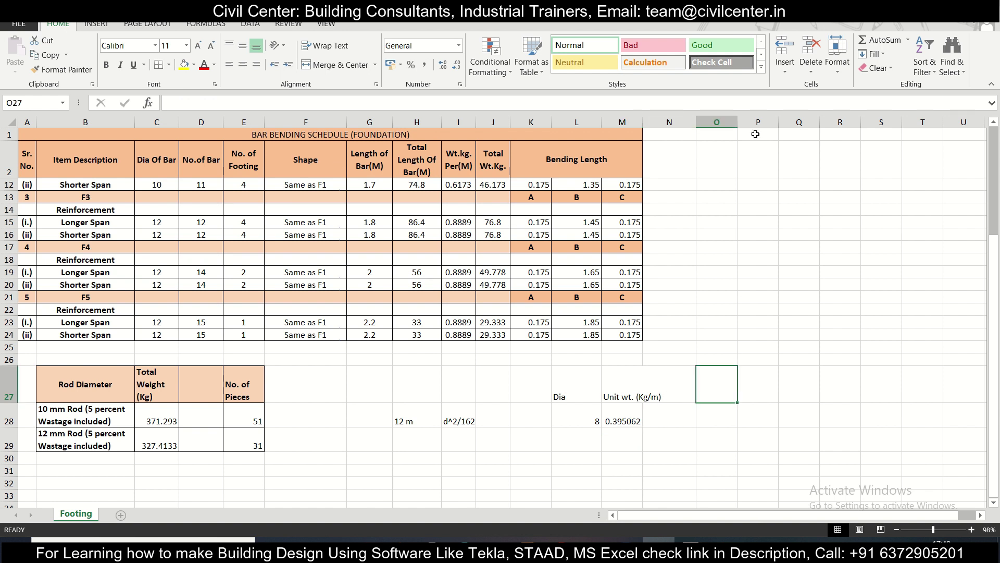
pyautogui.moveTo(737, 122); pyautogui.dragTo(751, 122)
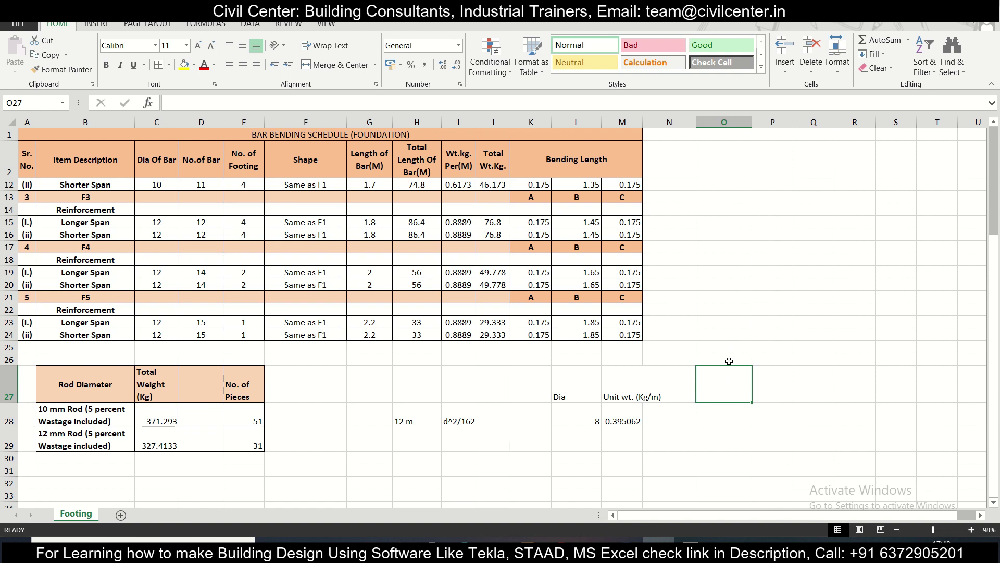
pyautogui.write('Total wt o')
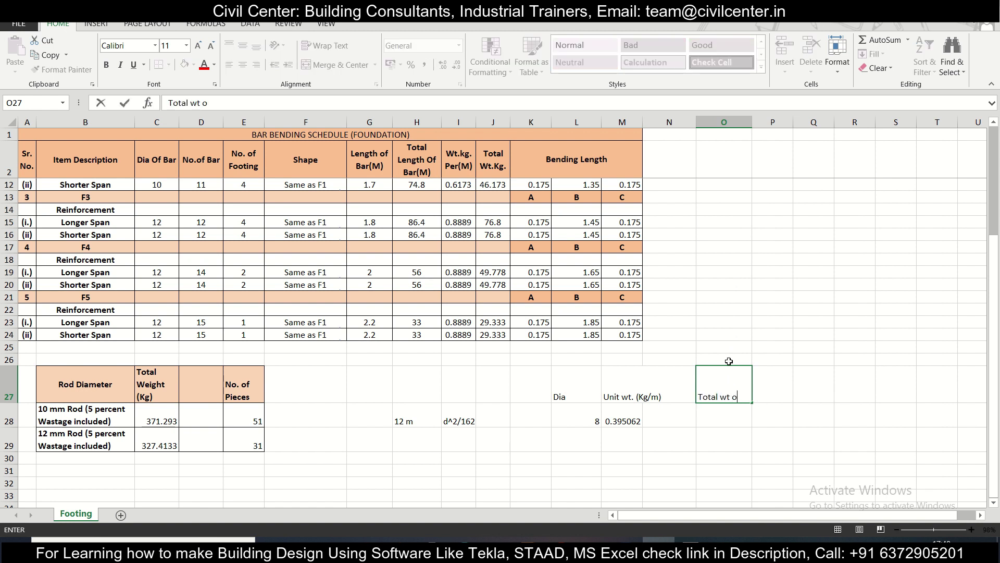
pyautogui.write('f one piece')
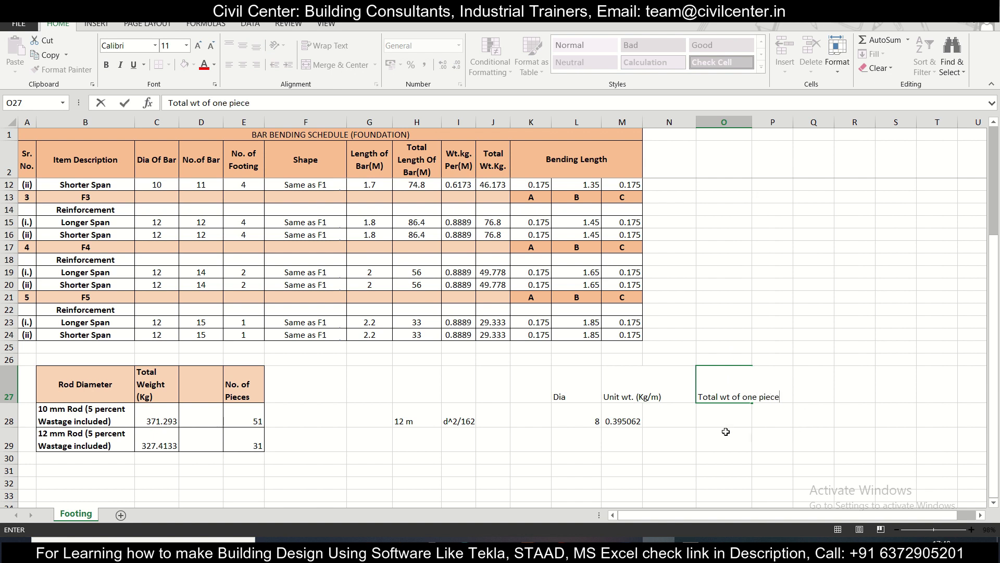
# Calculate the weight of one 12 m piece in O28 with the formula =12*M28
pyautogui.click(715, 413)
pyautogui.write('=')
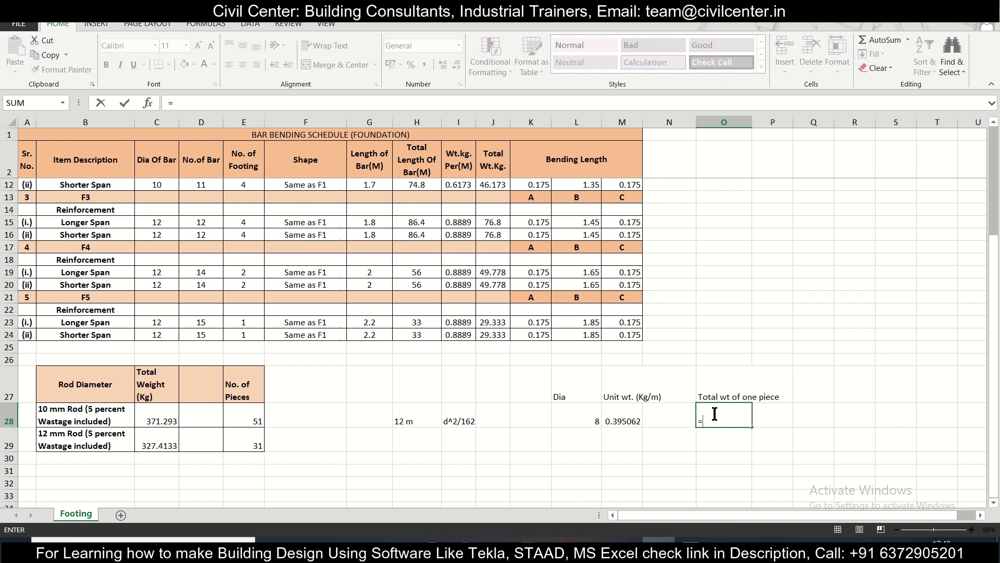
pyautogui.click(576, 412)
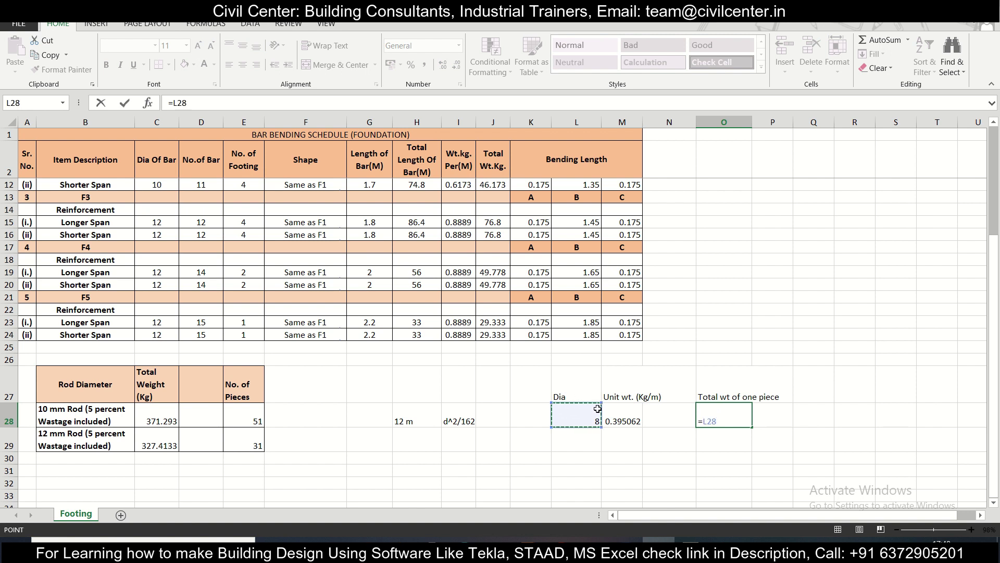
pyautogui.press('Escape')
pyautogui.write('=')
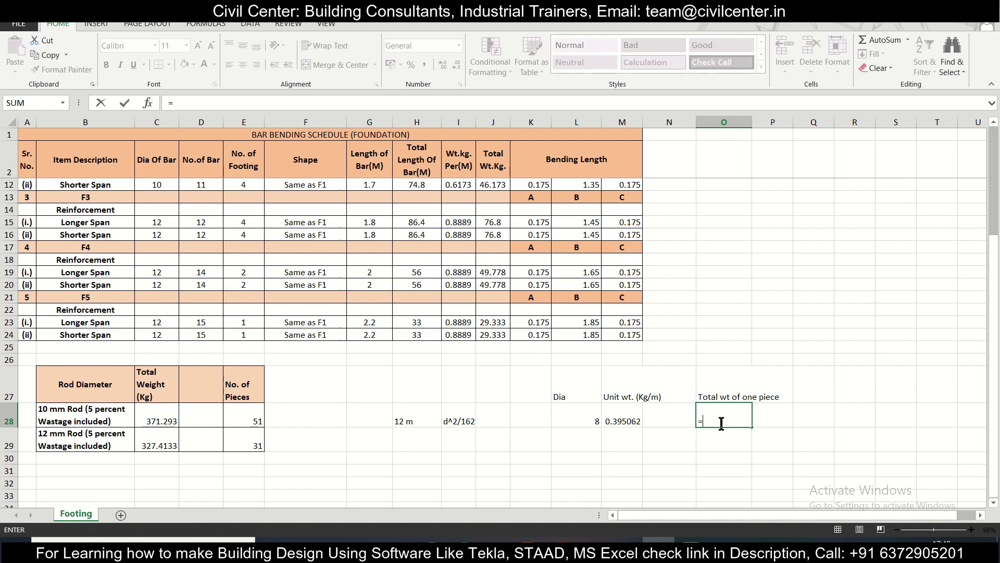
pyautogui.write('12*')
pyautogui.click(614, 421)
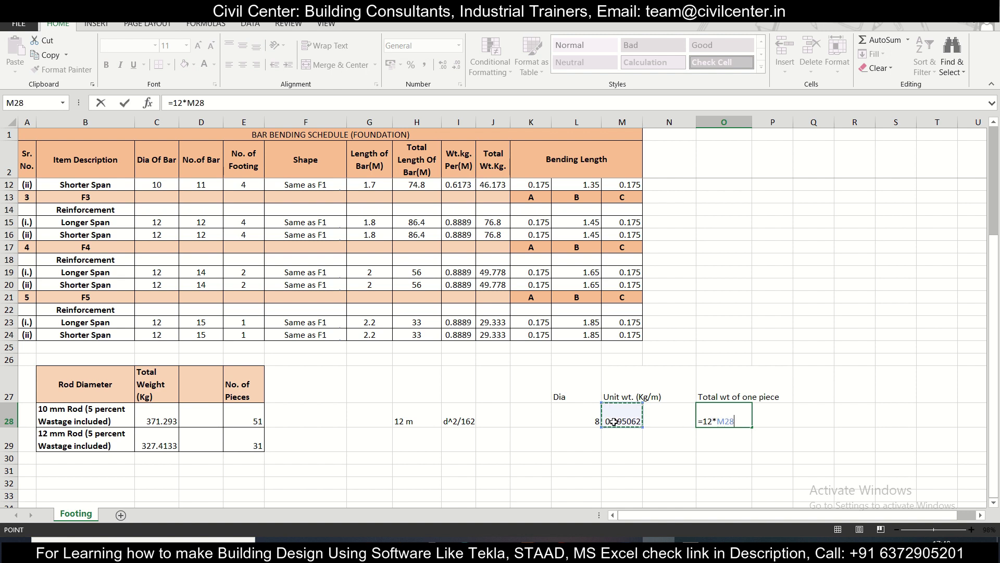
pyautogui.press('Return')
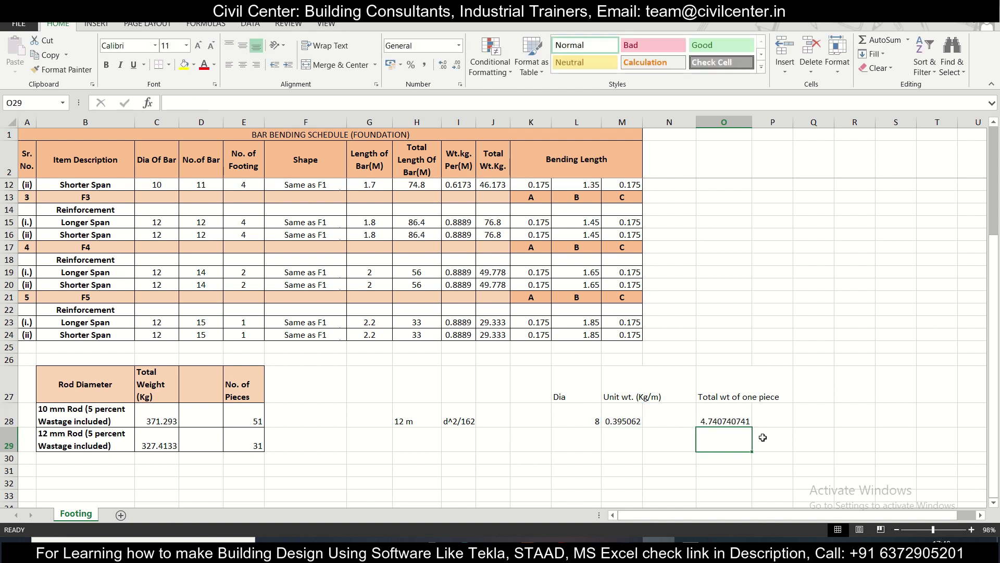
# Enter the unit "kg" in P28, beside the calculated weight of one piece
pyautogui.click(733, 414)
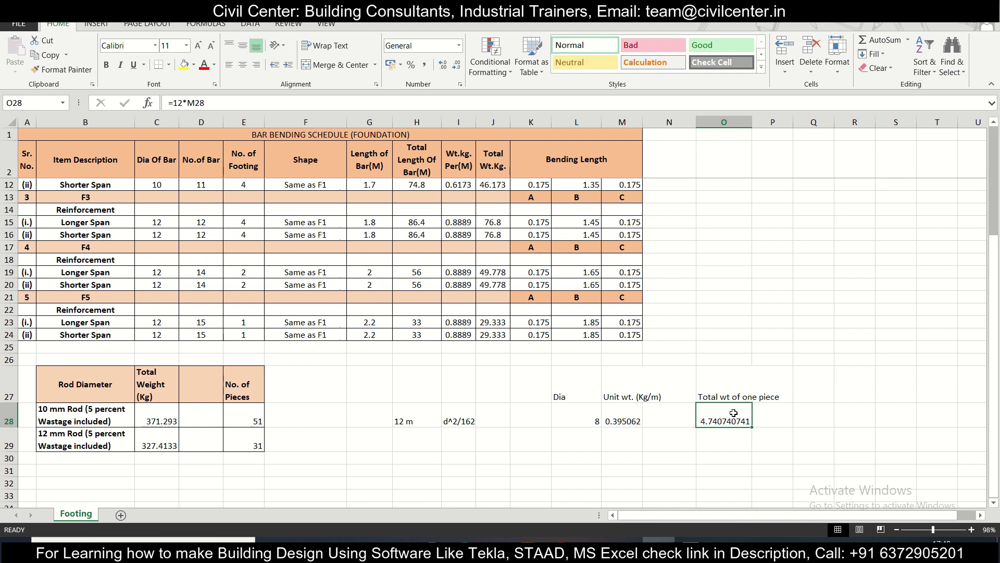
pyautogui.click(769, 412)
pyautogui.write('kg')
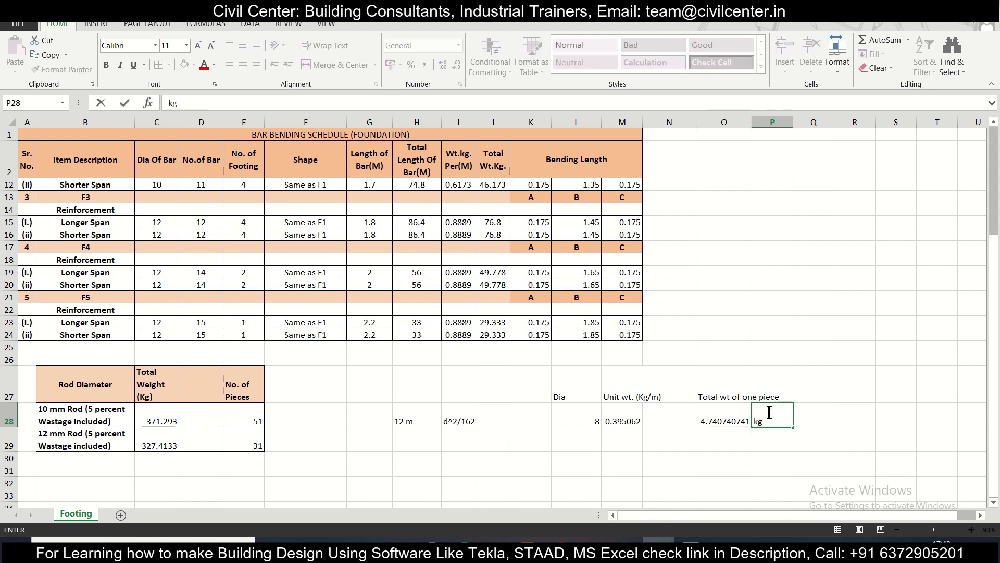
pyautogui.click(699, 453)
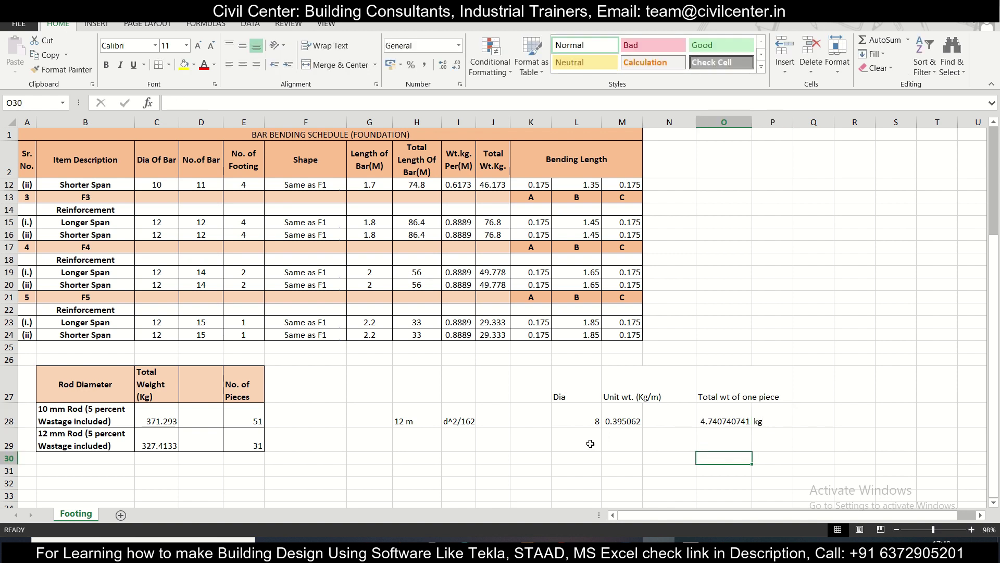
# Inspect the 10 mm rod's piece-count formula in E28 and review the schedule rows for footings F1 to F5
pyautogui.click(254, 422)
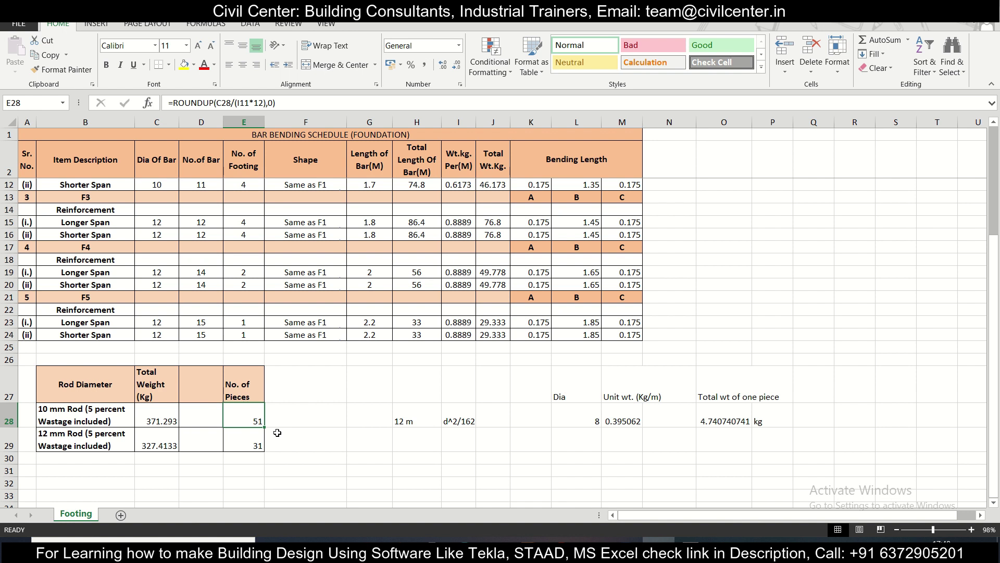
pyautogui.scroll(3, 300, 387)
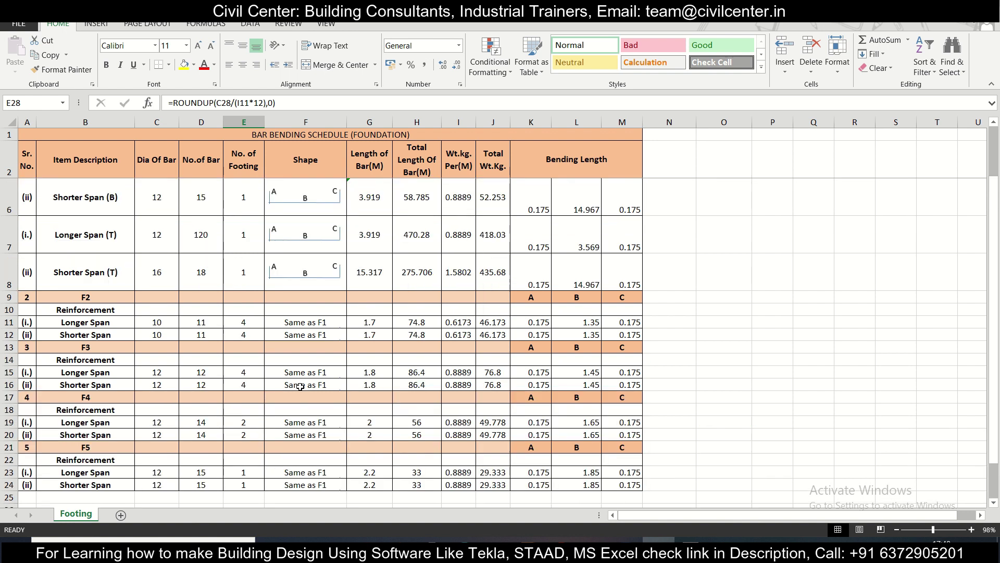
pyautogui.scroll(-2, 299, 387)
pyautogui.scroll(2, 300, 387)
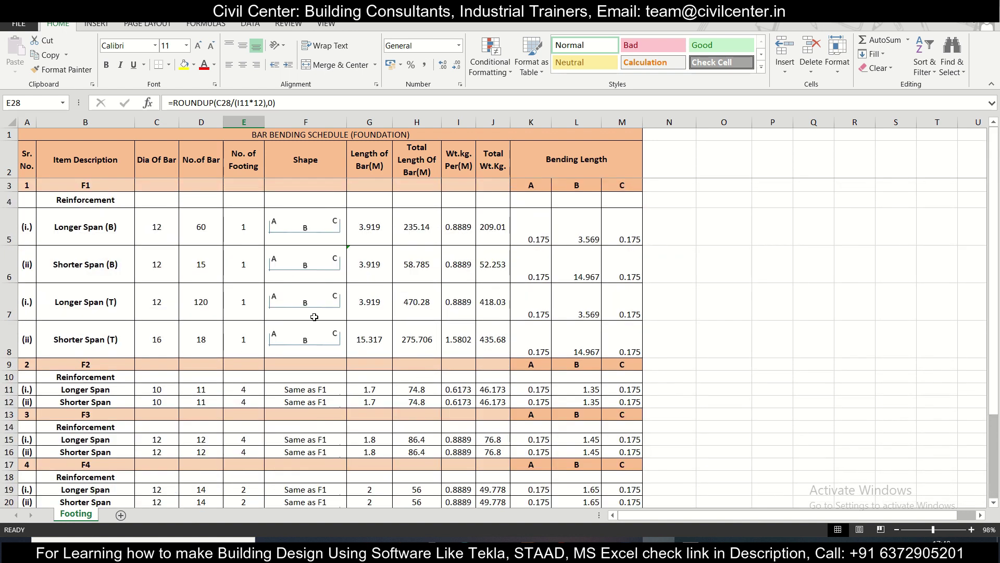
# Switch to the structural drawing in the PDF reader and examine the foundation layout with footings F1 to F5
pyautogui.click(529, 552)
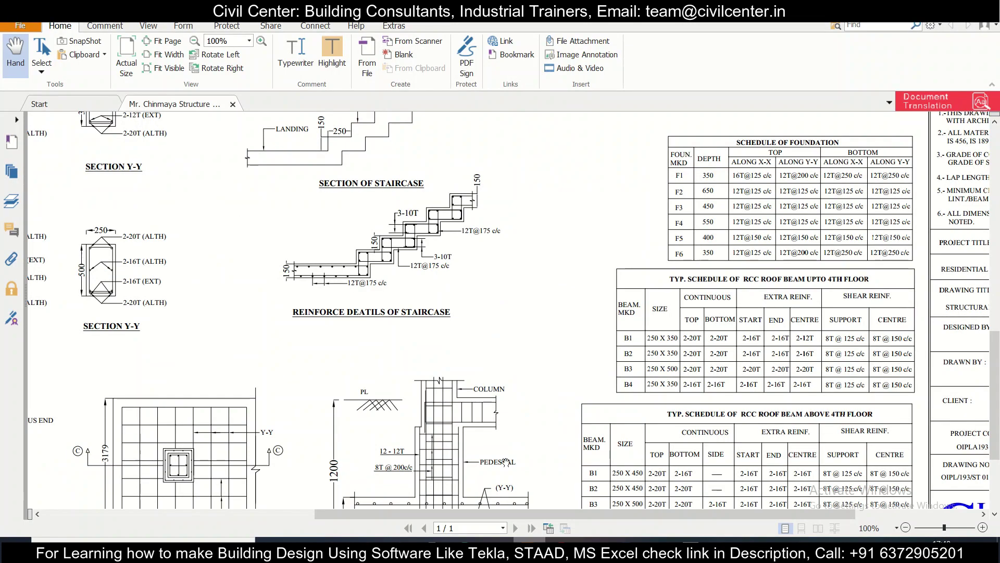
pyautogui.scroll(1, 549, 507)
pyautogui.moveTo(548, 514); pyautogui.dragTo(278, 514)
pyautogui.scroll(15, 303, 444)
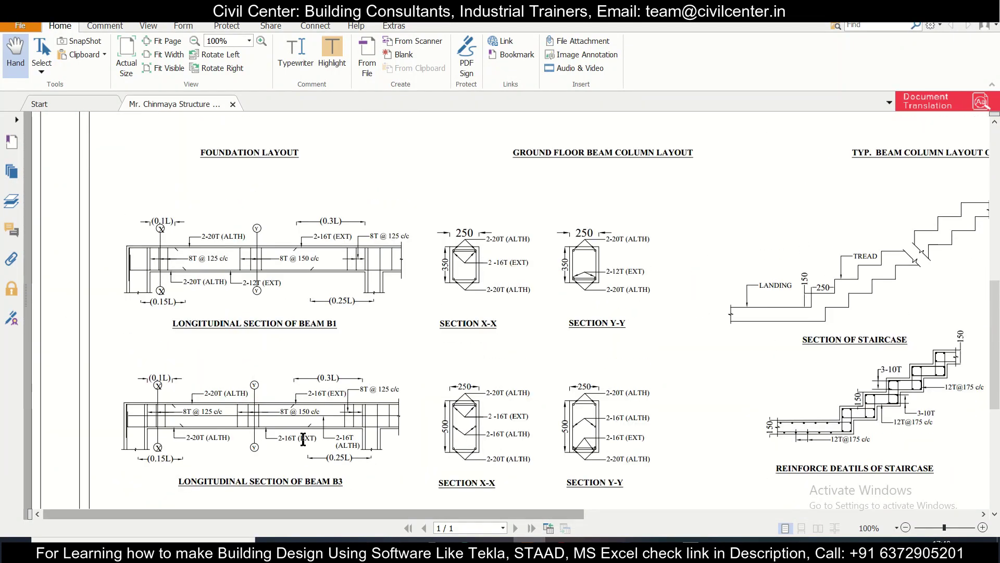
pyautogui.scroll(-10, 303, 443)
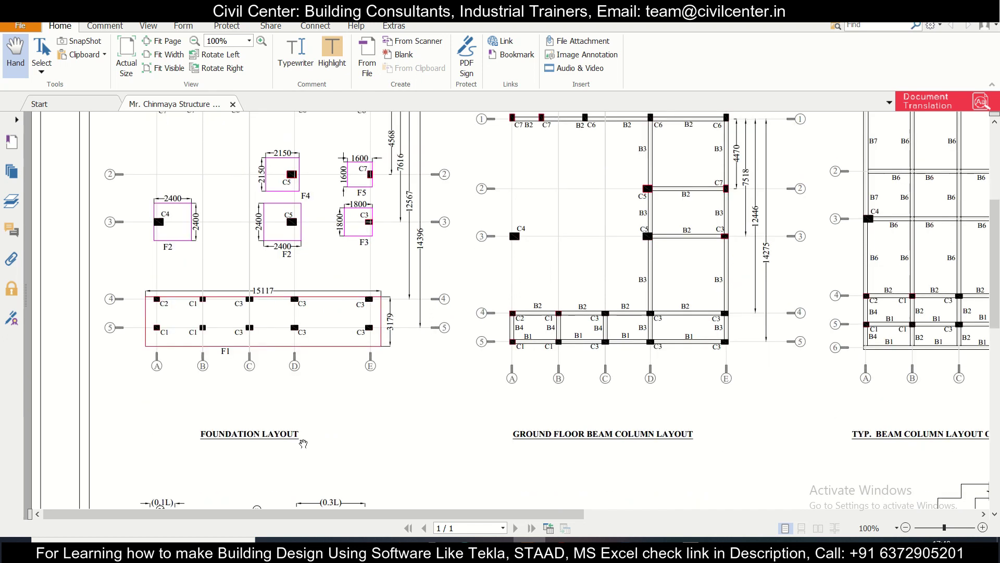